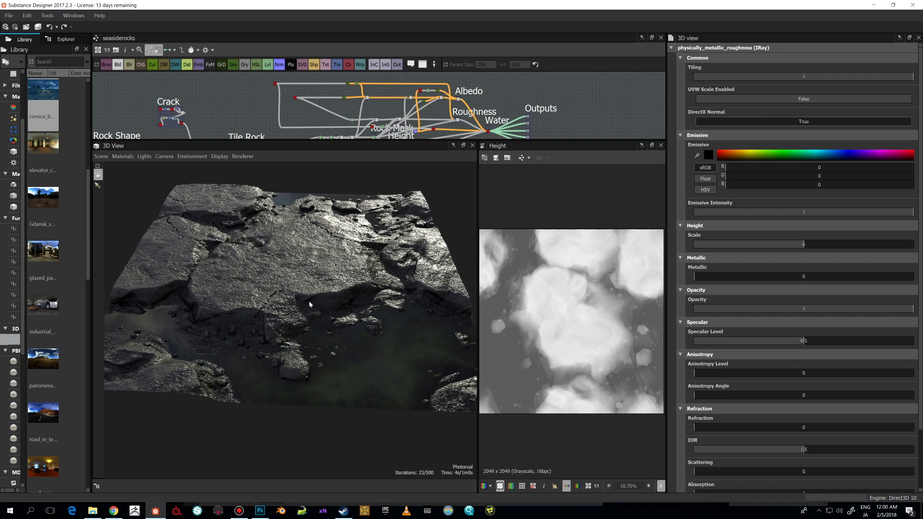
- Orbit the rock render to a new angle and enlarge the node graph area
mouse_move(310, 302)
left_mouse_down()
mouse_move(331, 312)
mouse_move(345, 295)
mouse_move(319, 304)
mouse_move(315, 324)
mouse_move(303, 329)
mouse_move(341, 326)
mouse_move(319, 310)
left_mouse_up()
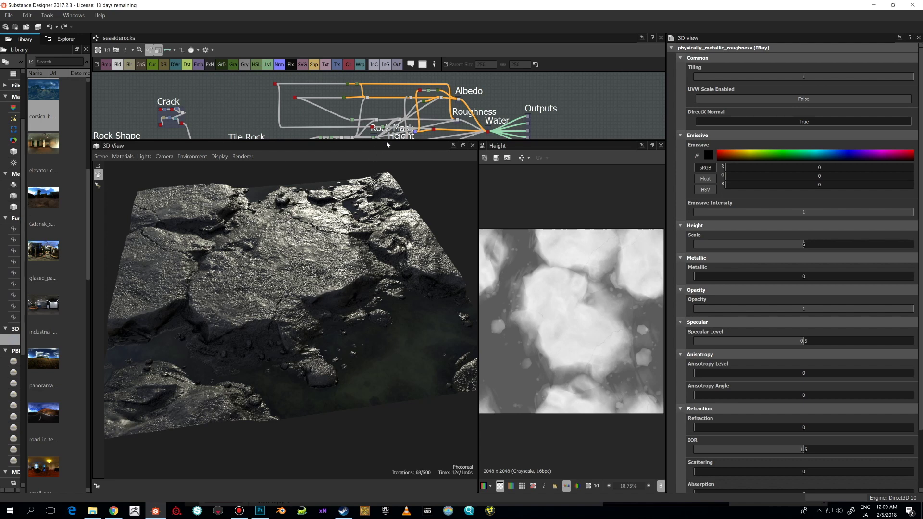
left_click_drag(387, 140, 389, 184)
- Reopen the seasiderocks package from Recent Packages
left_click(10, 15)
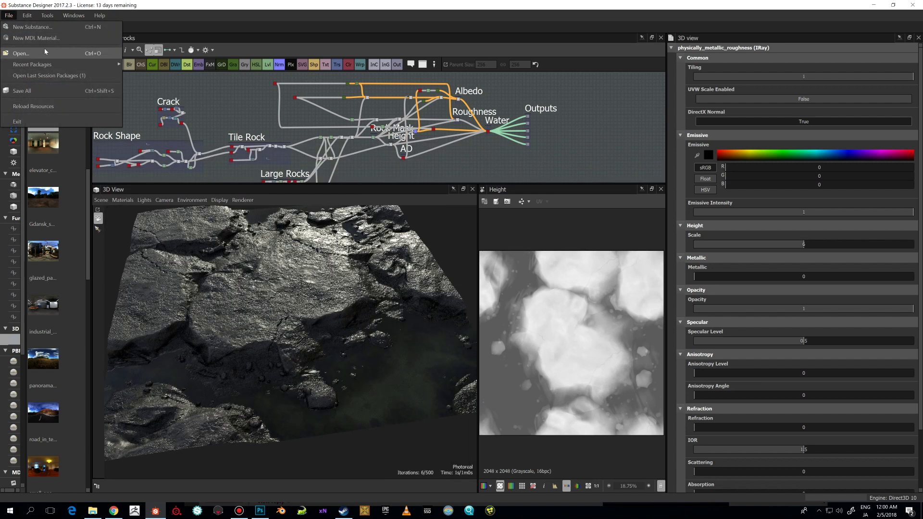
mouse_move(53, 64)
left_click(150, 69)
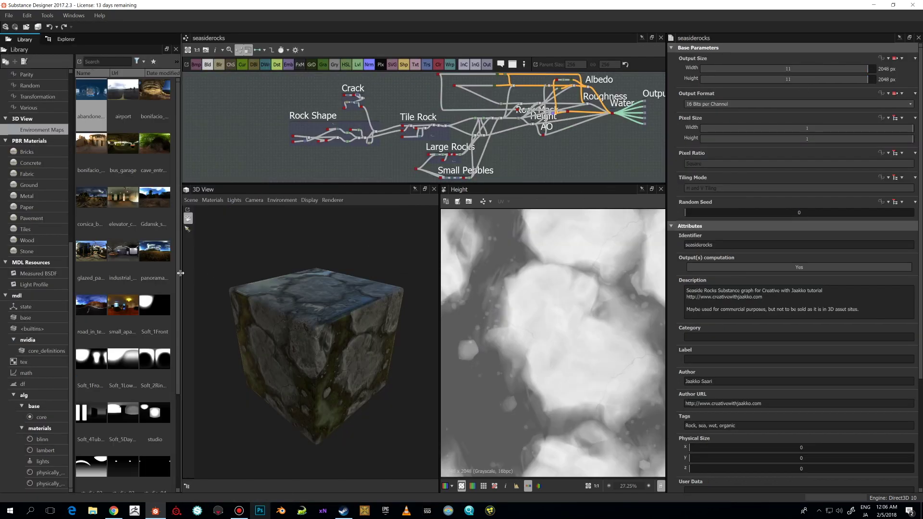
- Widen the 3D preview, orbit the rock cube to a three-quarter view and zoom out the Height view
left_click_drag(180, 273, 170, 273)
mouse_move(333, 325)
left_mouse_down()
mouse_move(291, 290)
mouse_move(333, 299)
mouse_move(331, 311)
left_mouse_up()
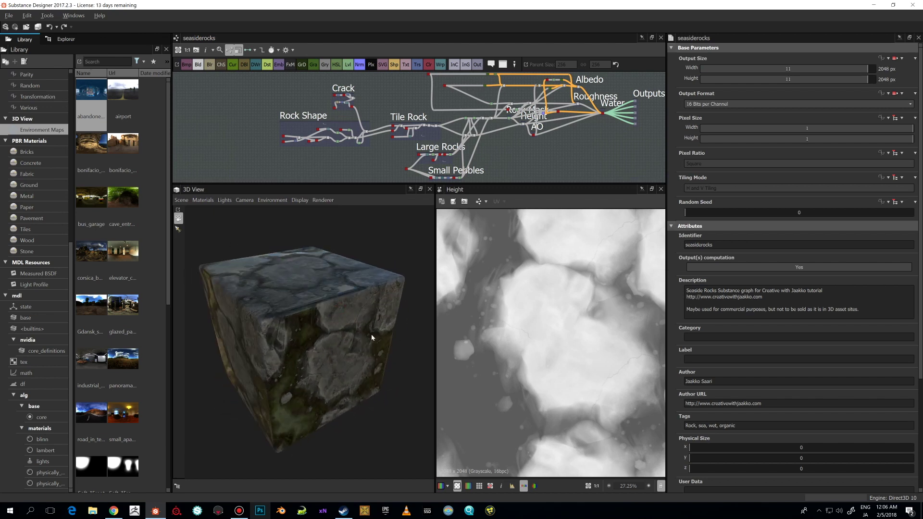
left_click_drag(372, 338, 346, 298)
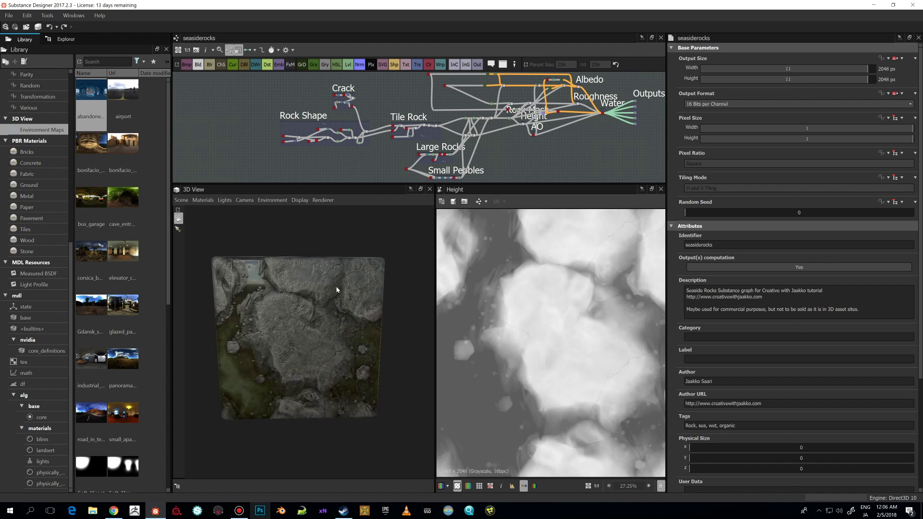
mouse_move(323, 331)
left_mouse_down()
mouse_move(332, 315)
mouse_move(317, 316)
mouse_move(329, 318)
mouse_move(332, 302)
mouse_move(311, 305)
mouse_move(321, 307)
left_mouse_up()
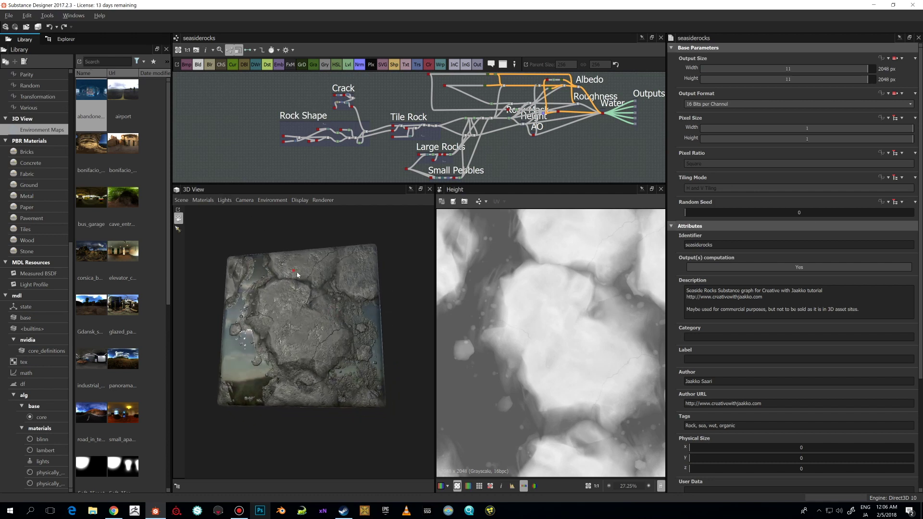
left_click_drag(297, 274, 312, 250)
left_click_drag(293, 296, 350, 361)
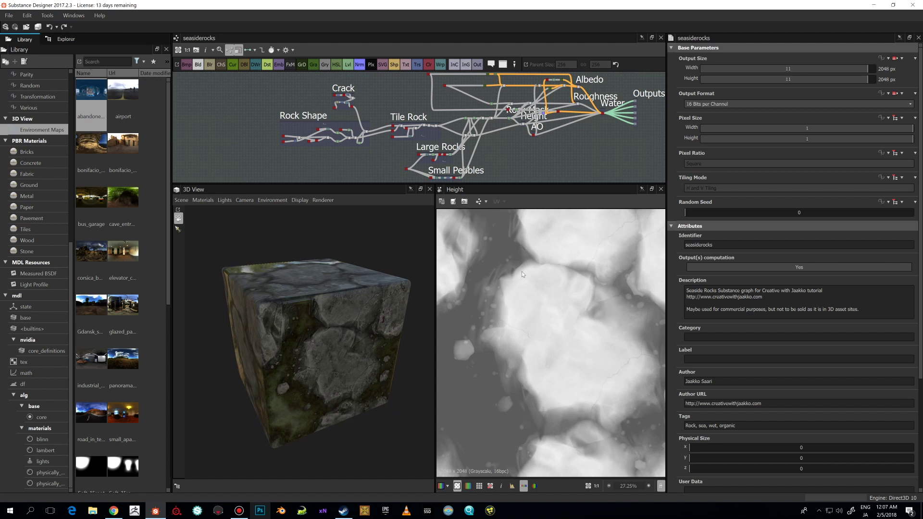
scroll(538, 274, "down", 2)
left_click_drag(400, 300, 377, 293)
- Enable tessellation in the default physically_metallic_roughness preview material
left_click(199, 201)
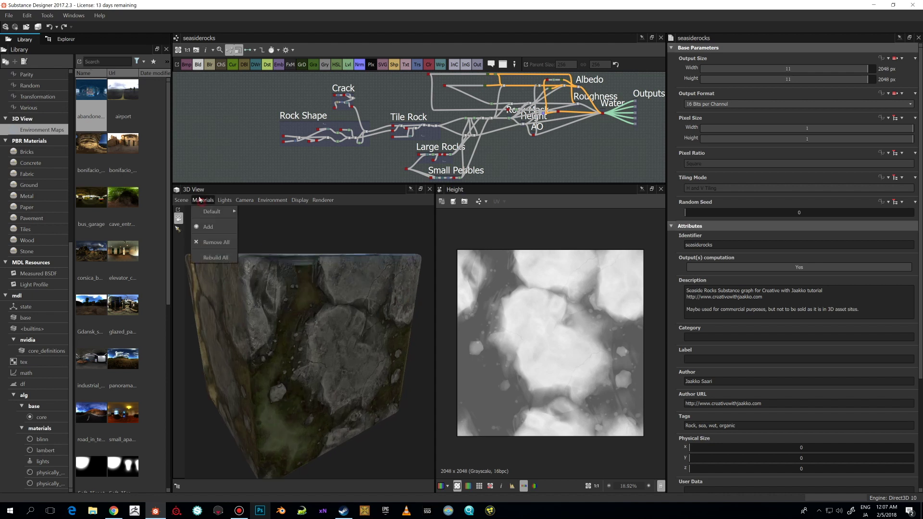
mouse_move(211, 211)
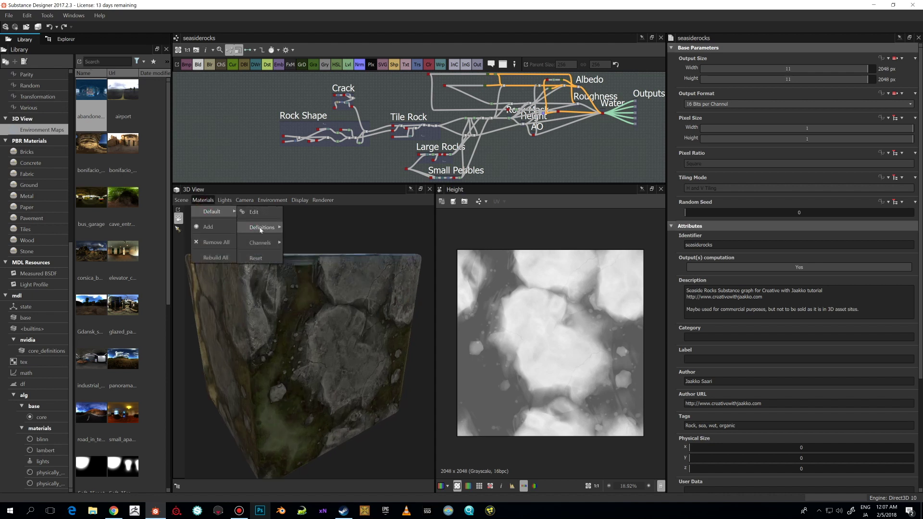
mouse_move(263, 227)
mouse_move(319, 263)
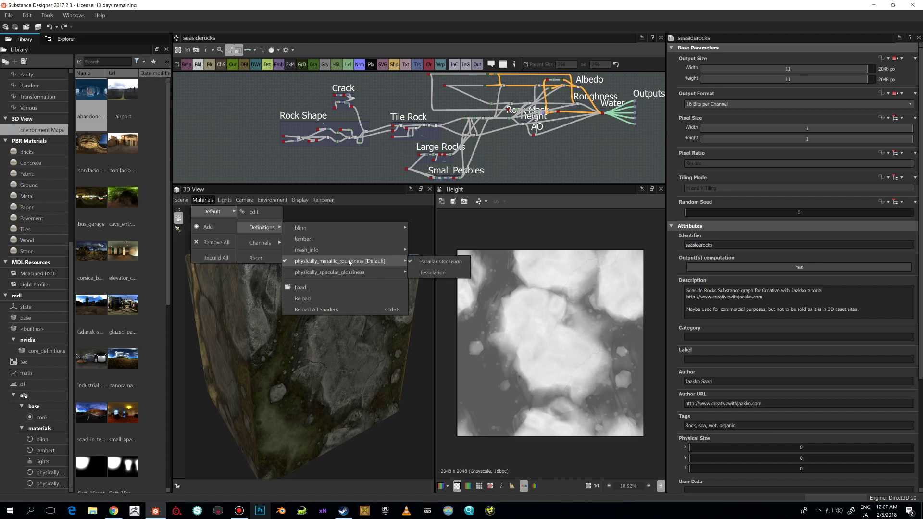
left_click(433, 273)
- Set the preview height Scale to 6 and orbit the cube to view the displacement
left_click_drag(387, 264, 336, 275)
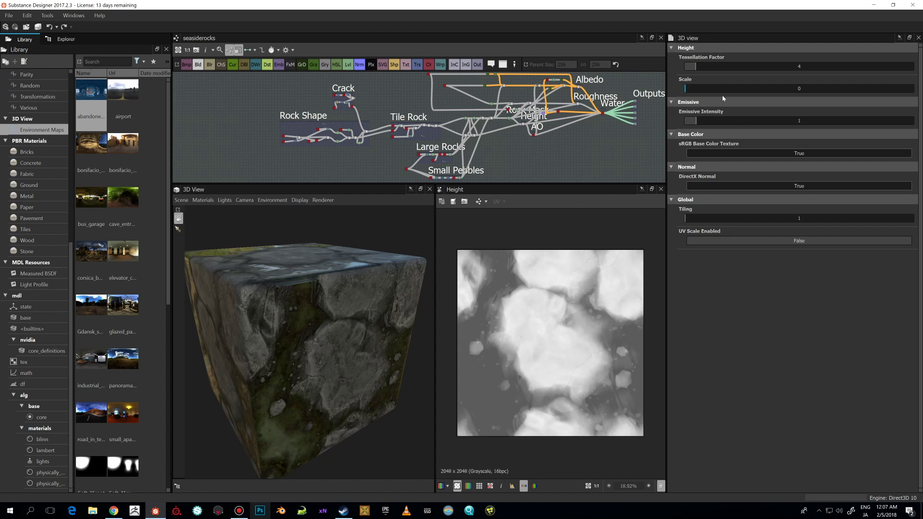
double_click(741, 89)
type("6")
key("Return")
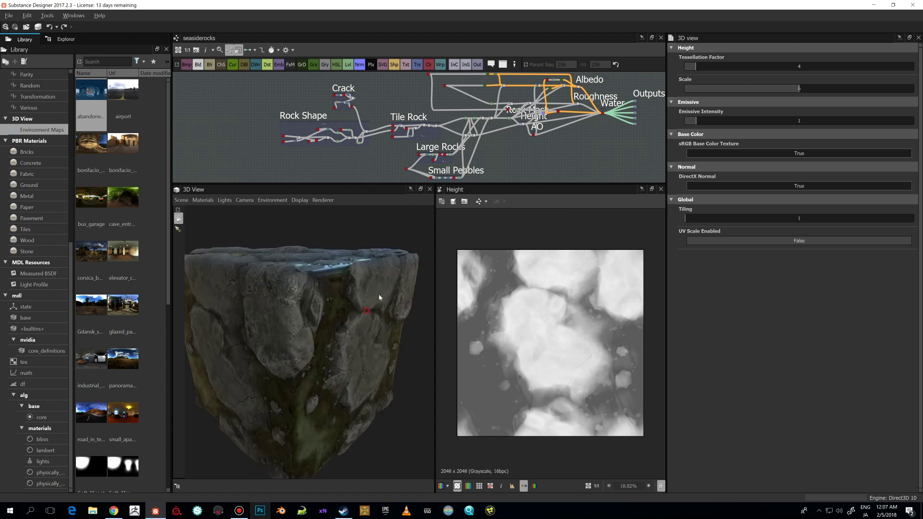
left_click_drag(379, 298, 370, 291)
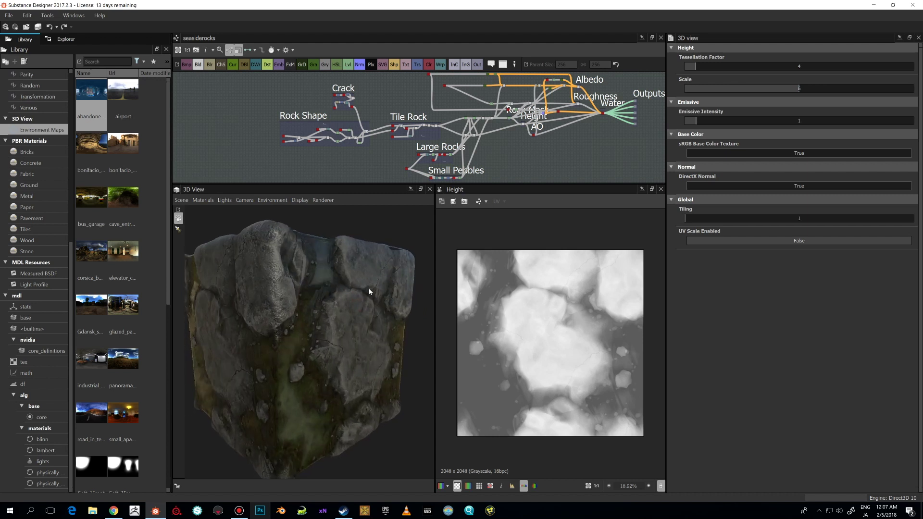
left_click(185, 201)
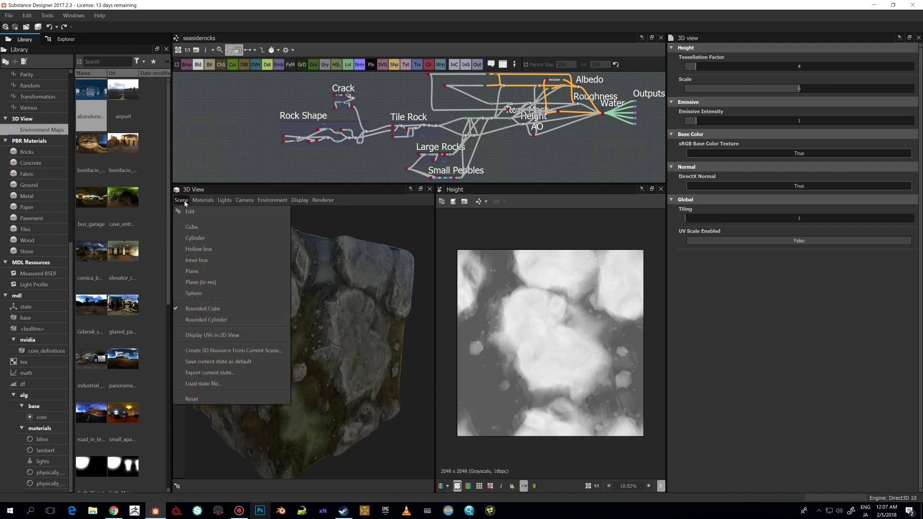
- Switch the preview mesh to Plane (hi-res) and orbit around the displaced rocks
left_click(229, 282)
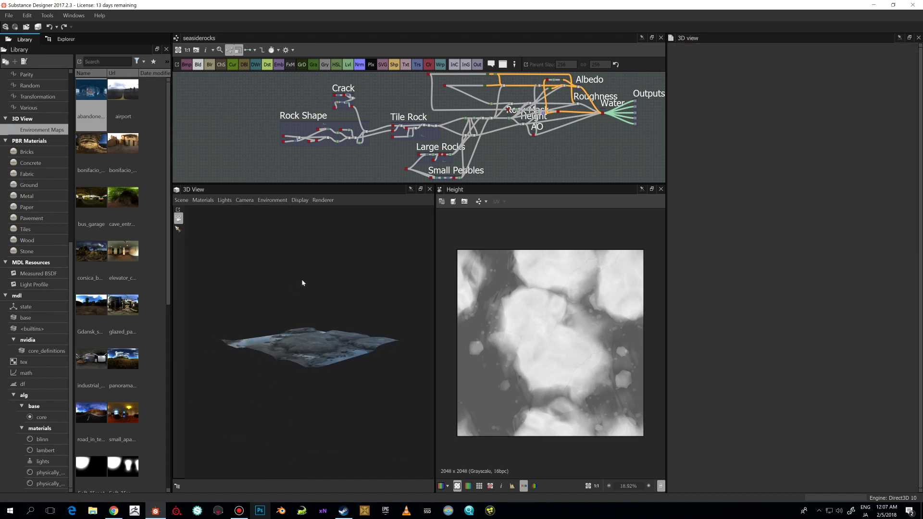
scroll(305, 280, "up", 3)
left_click_drag(318, 304, 258, 282)
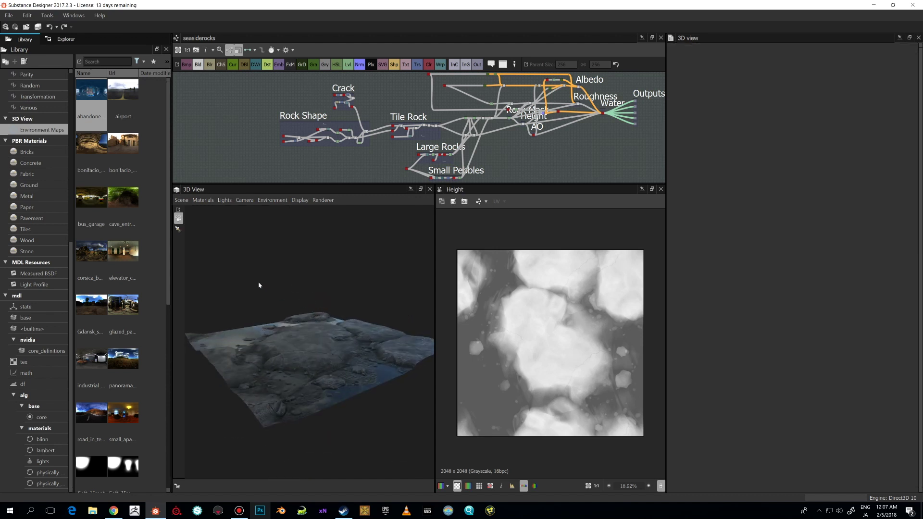
- Show the default material's tessellation and height parameters, orbit the plane, and widen the 3D view
left_click(203, 200)
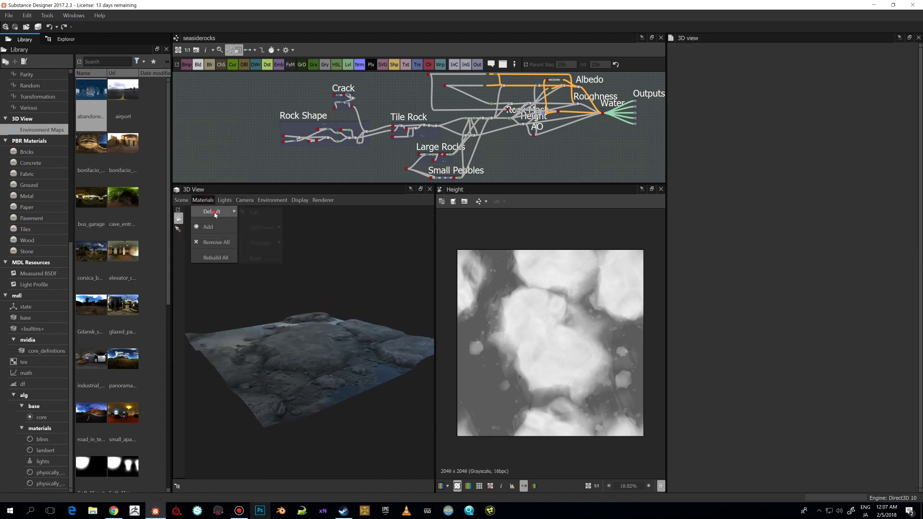
mouse_move(214, 212)
left_click(259, 212)
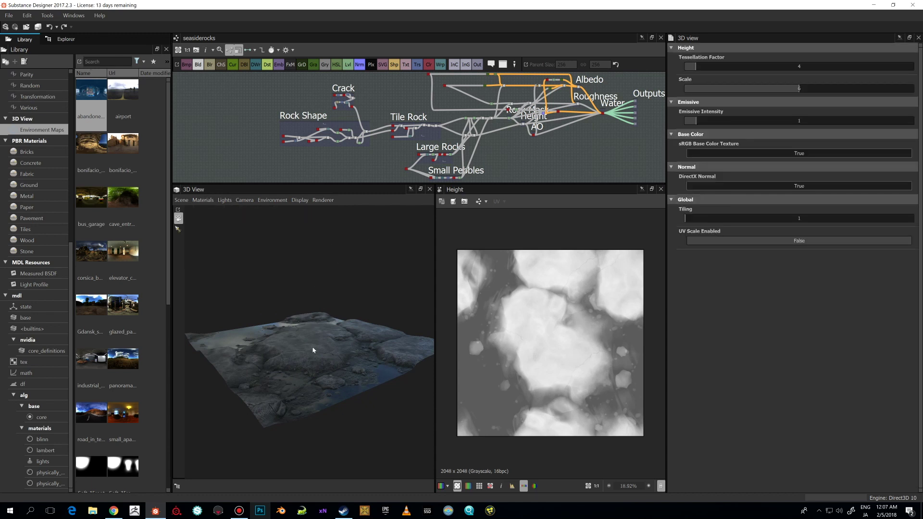
left_click_drag(313, 350, 379, 301)
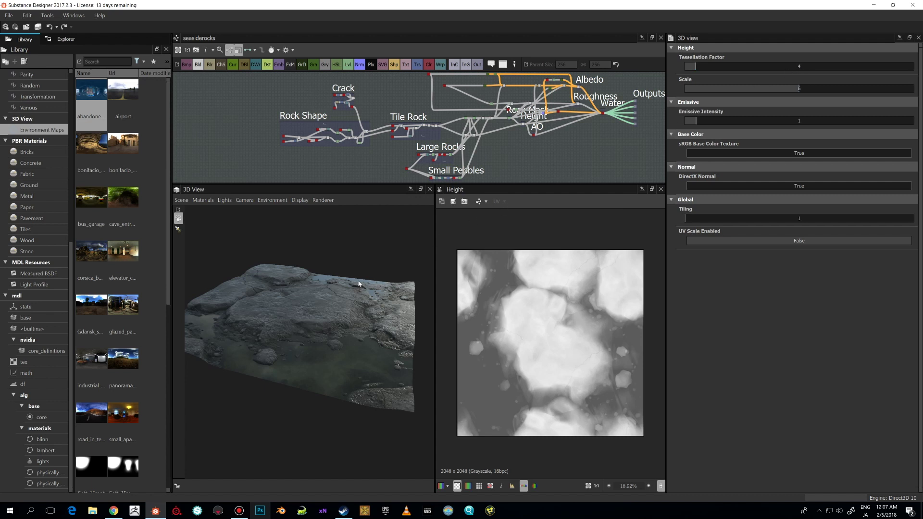
left_click_drag(359, 284, 338, 280)
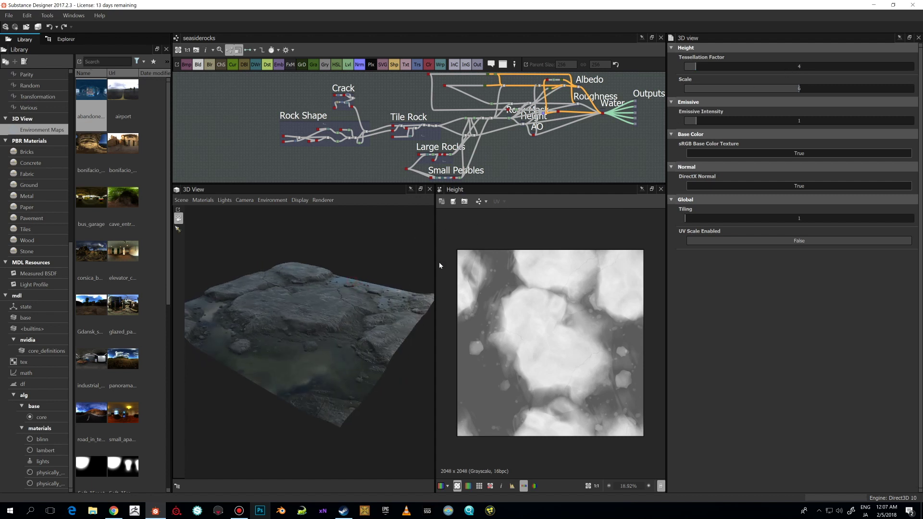
mouse_move(435, 263)
left_mouse_down()
mouse_move(474, 262)
mouse_move(393, 277)
mouse_move(373, 297)
mouse_move(367, 291)
mouse_move(395, 299)
mouse_move(417, 263)
left_mouse_up()
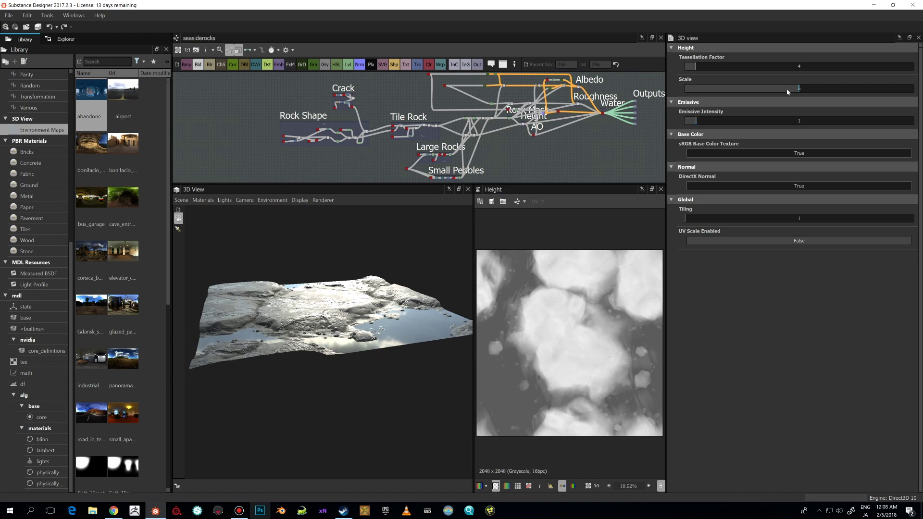
- Raise the height Scale to 8.44, settle it at 6.52, then pan the graph
mouse_move(799, 90)
left_mouse_down()
mouse_move(836, 92)
mouse_move(809, 89)
left_mouse_up()
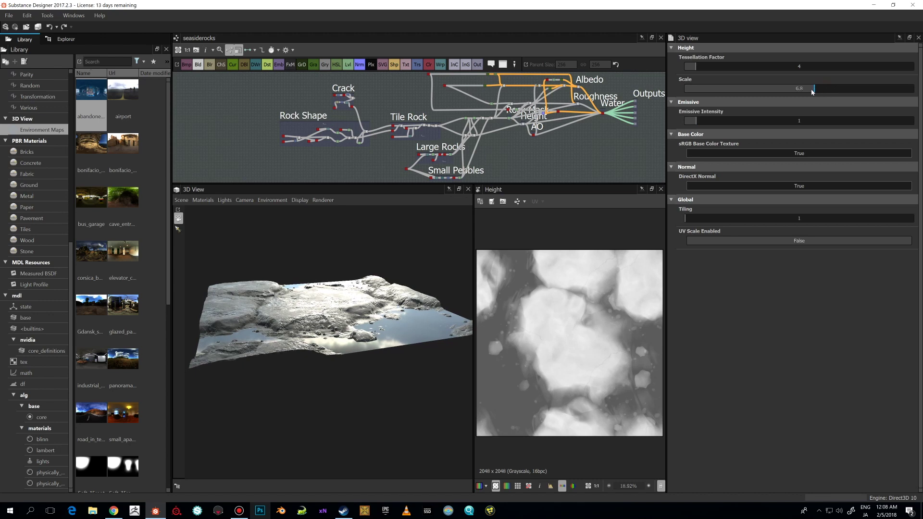
left_click_drag(426, 261, 351, 293)
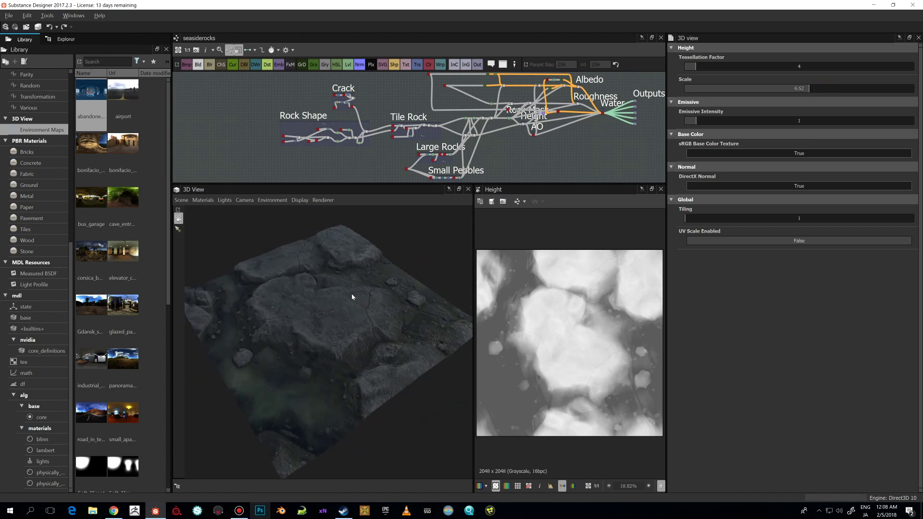
middle_click_drag(511, 152, 473, 156)
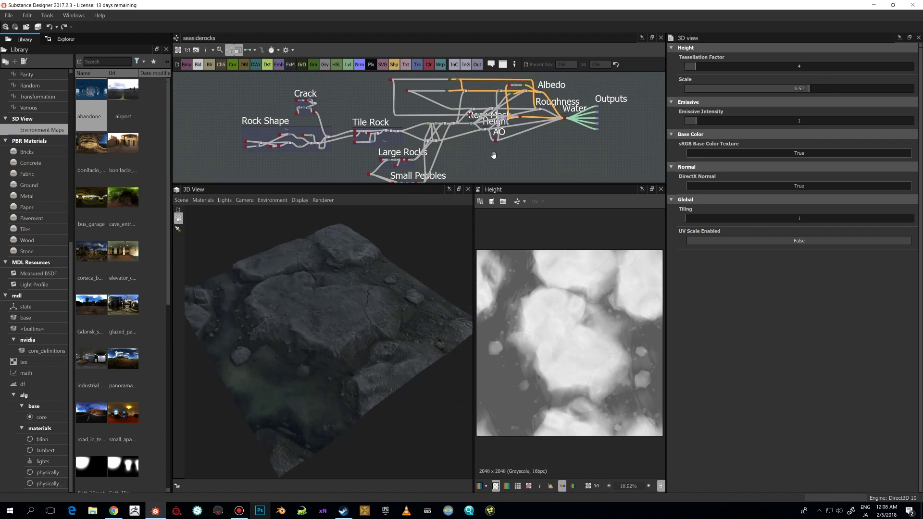
left_click_drag(505, 183, 505, 221)
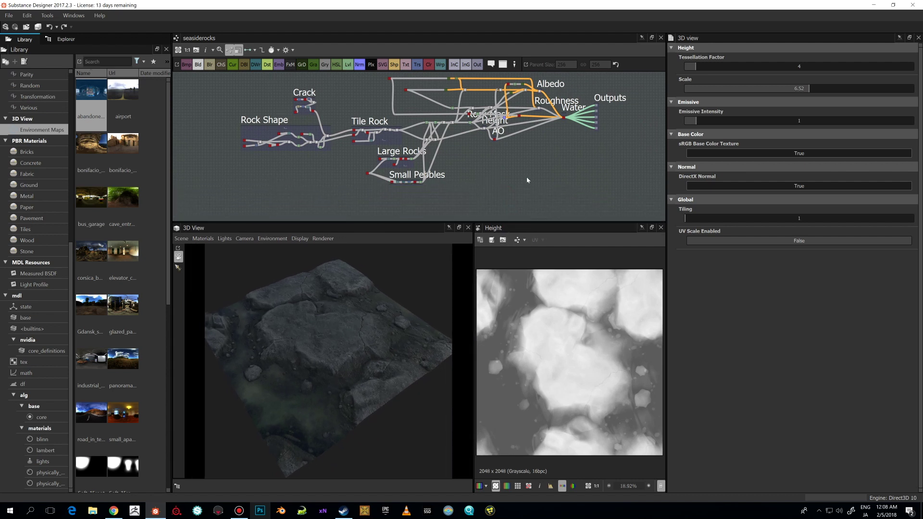
middle_click_drag(526, 177, 544, 191)
scroll(501, 200, "up", 2)
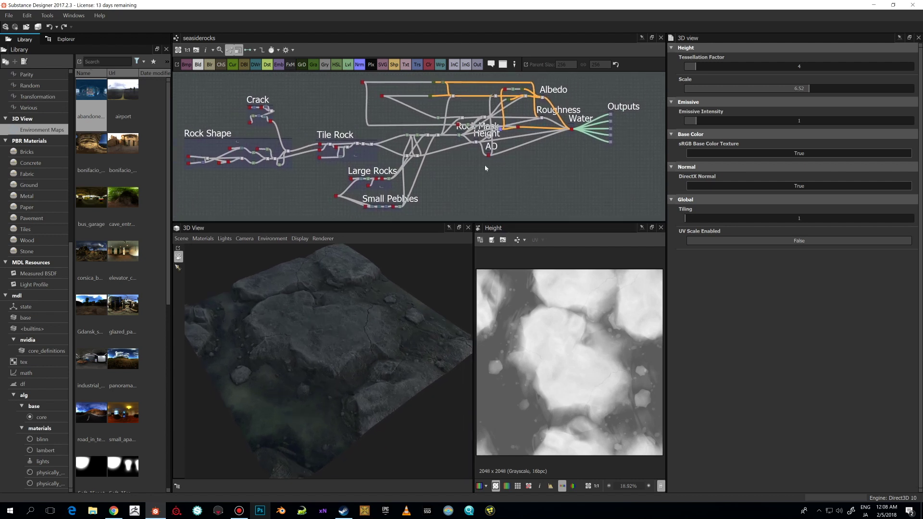
scroll(485, 166, "down", 1)
scroll(485, 166, "up", 1)
middle_click_drag(494, 165, 509, 165)
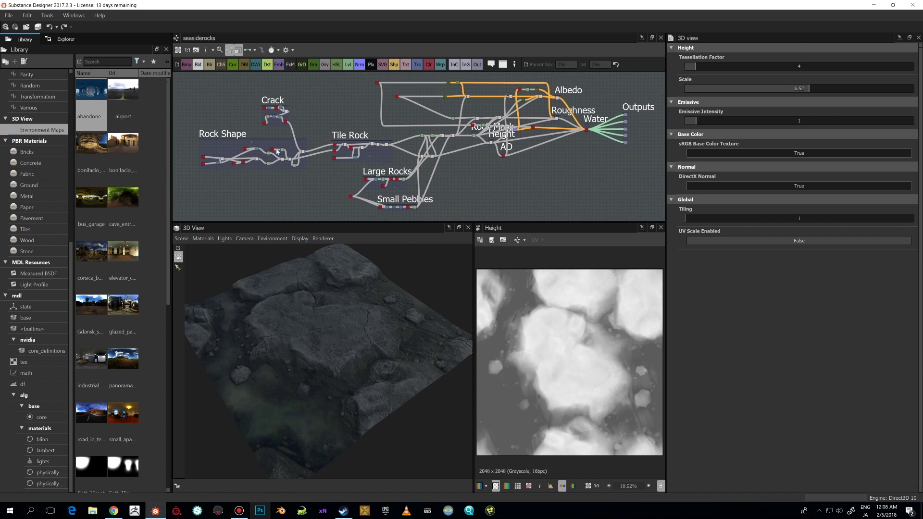
- Select the Rock Shape frame and preview the Multiply blend feeding Tile Rock
left_click(219, 135)
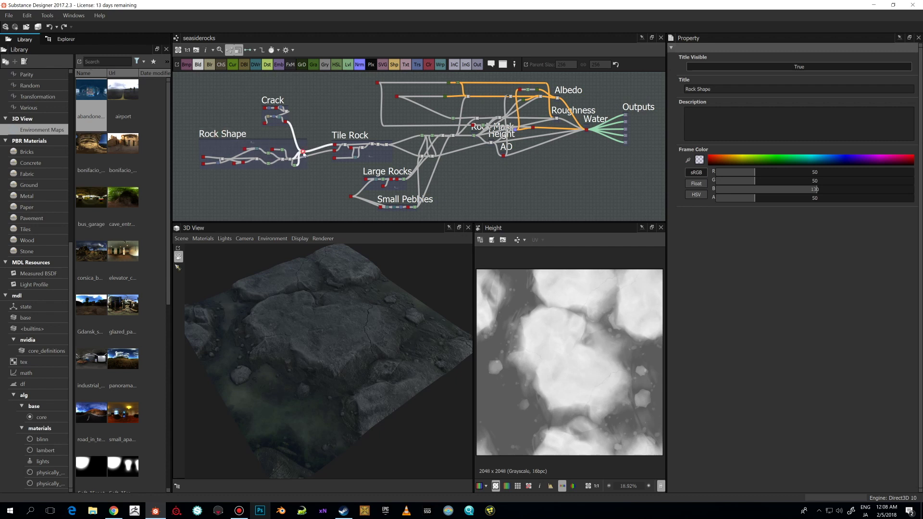
double_click(303, 153)
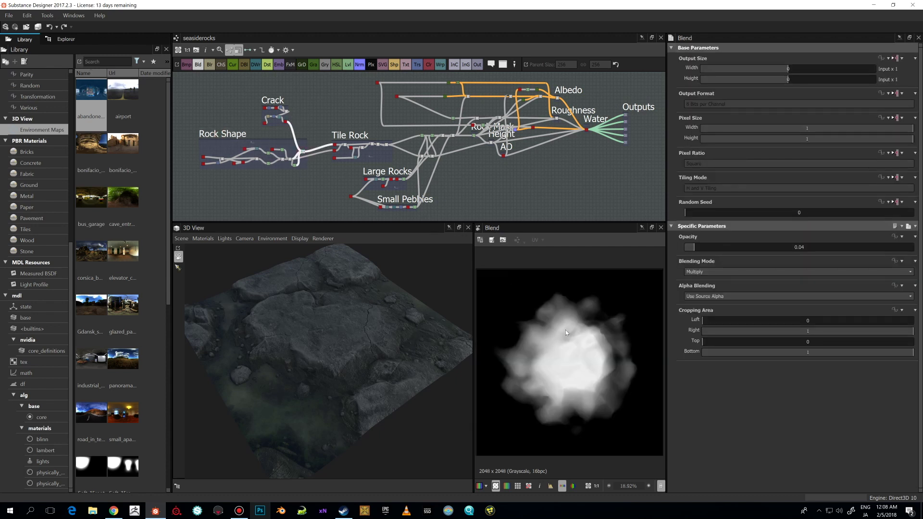
scroll(564, 331, "up", 4)
scroll(383, 336, "down", 1)
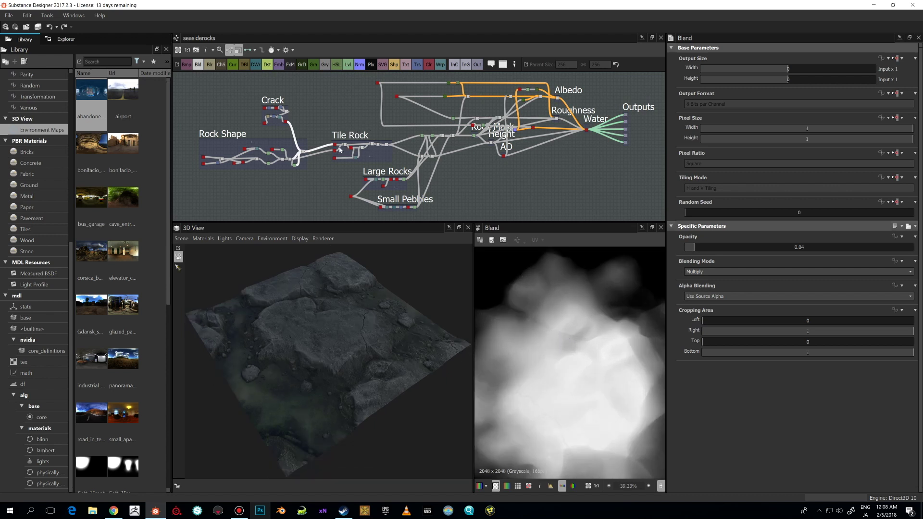
- Preview the Add blend in Tile Rock, then the Subtract blend near Rock Mask
double_click(389, 144)
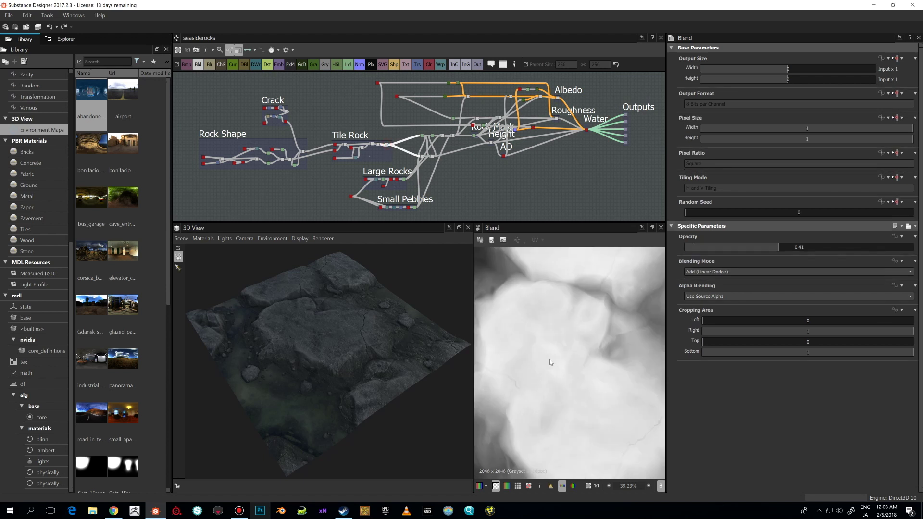
scroll(555, 356, "down", 4)
scroll(560, 355, "down", 1)
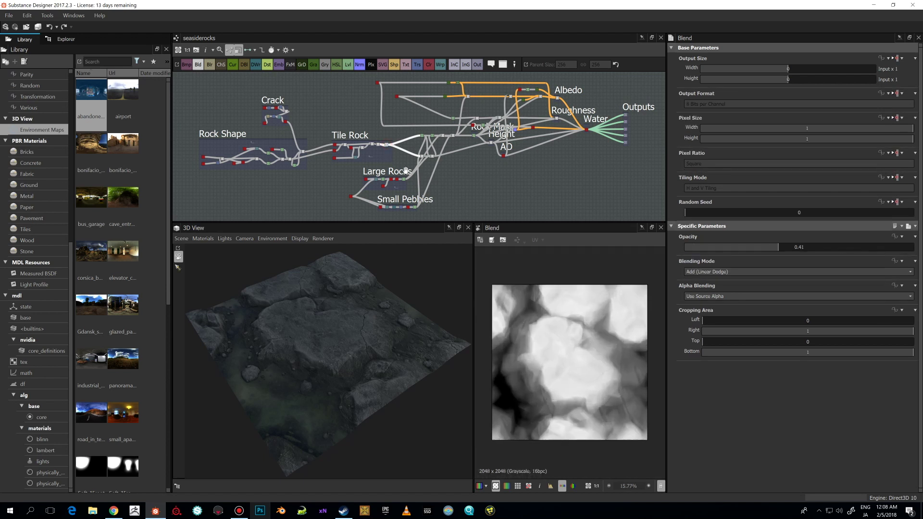
double_click(453, 137)
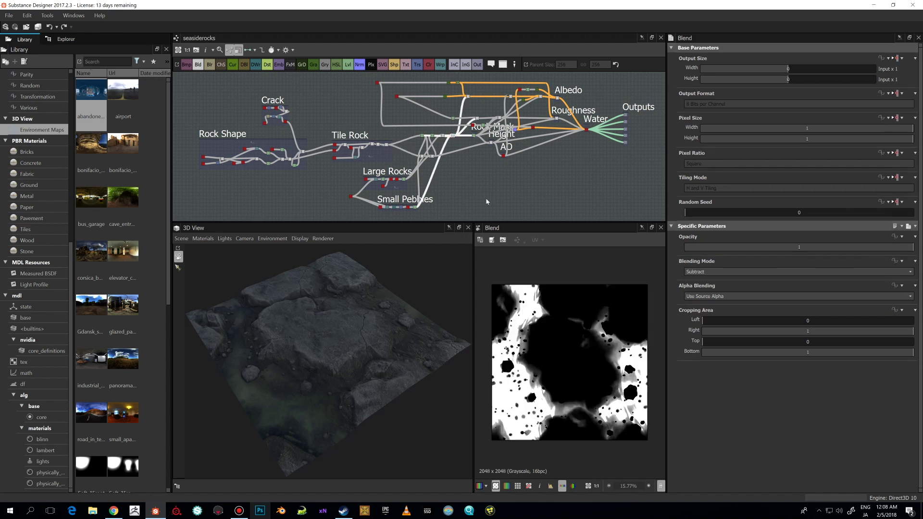
double_click(443, 136)
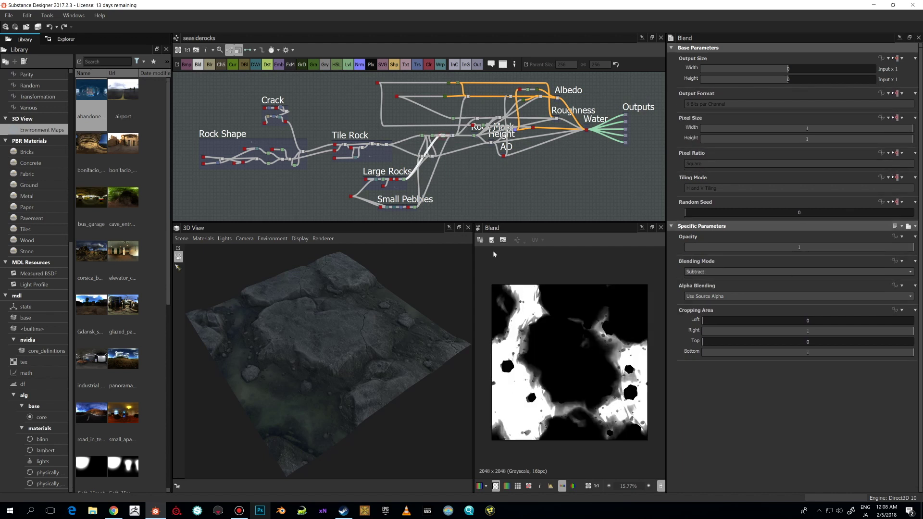
scroll(541, 302, "up", 2)
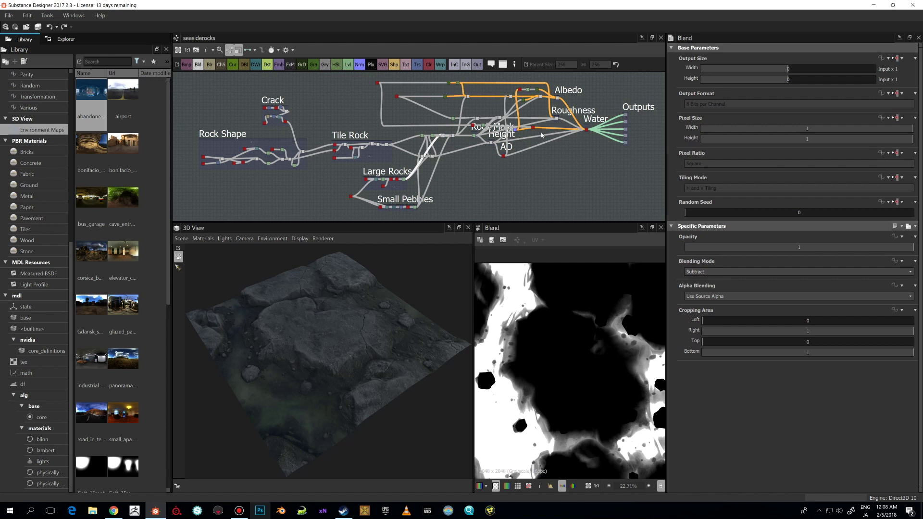
scroll(594, 149, "up", 6)
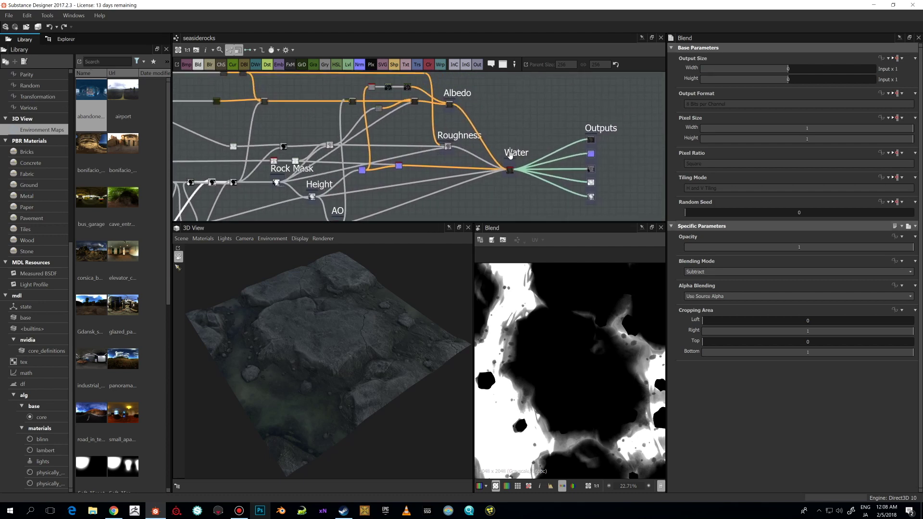
- Preview the water_level filter node in the Water frame and frame the Outputs nodes
left_click(511, 155)
double_click(510, 169)
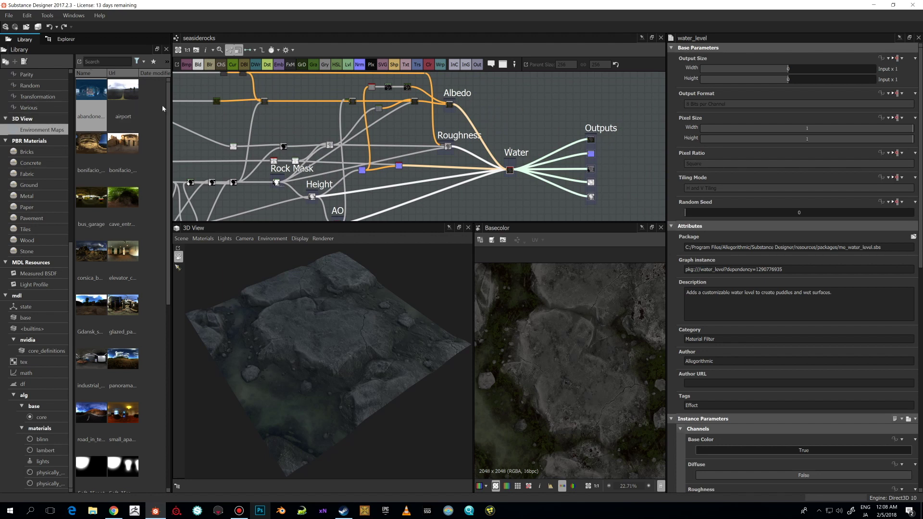
scroll(535, 199, "up", 2)
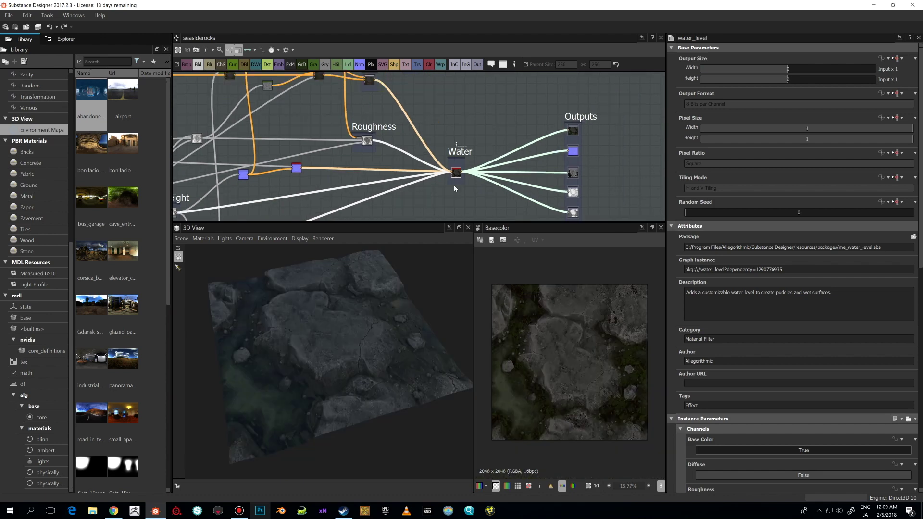
middle_click_drag(584, 158, 494, 126)
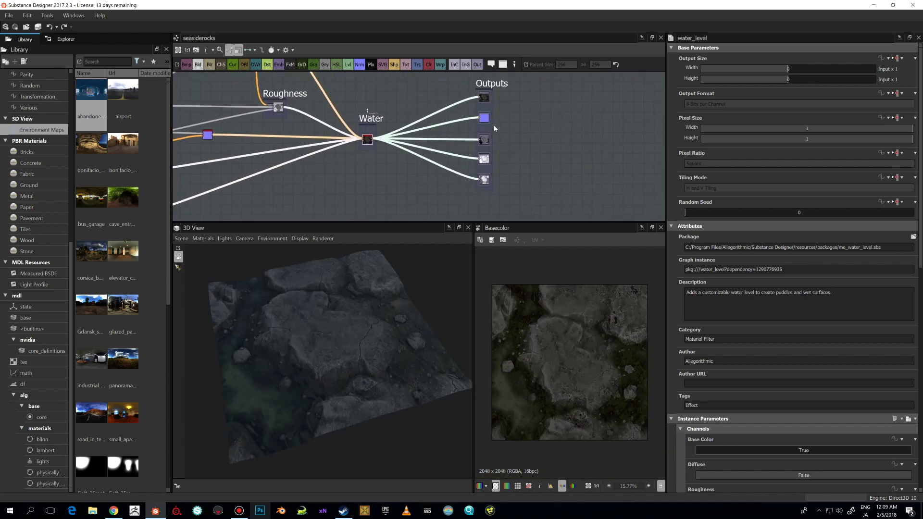
- Preview the basecolor, Normal, Roughness, AO and Height output maps in turn
double_click(483, 97)
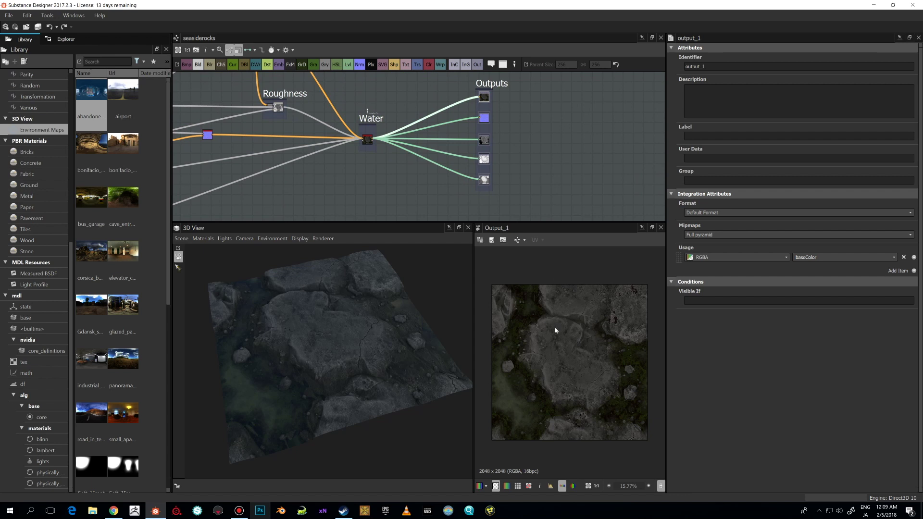
double_click(484, 117)
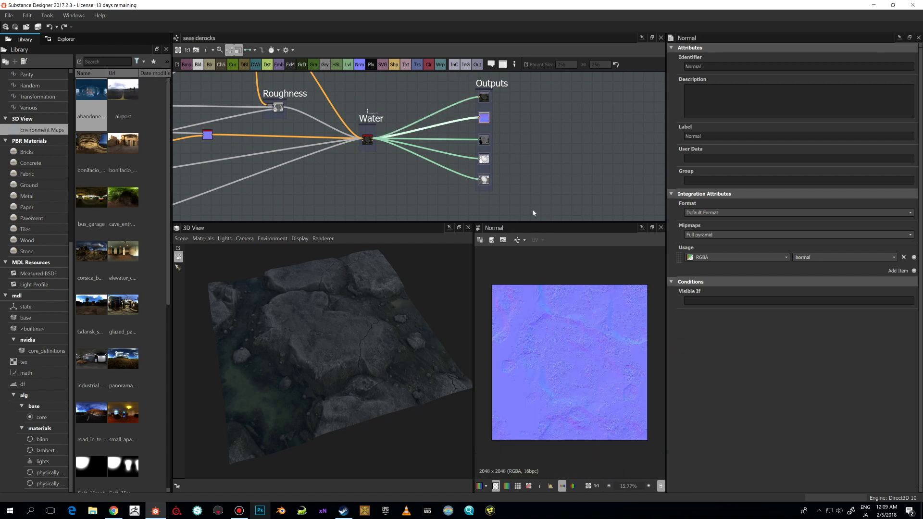
double_click(484, 140)
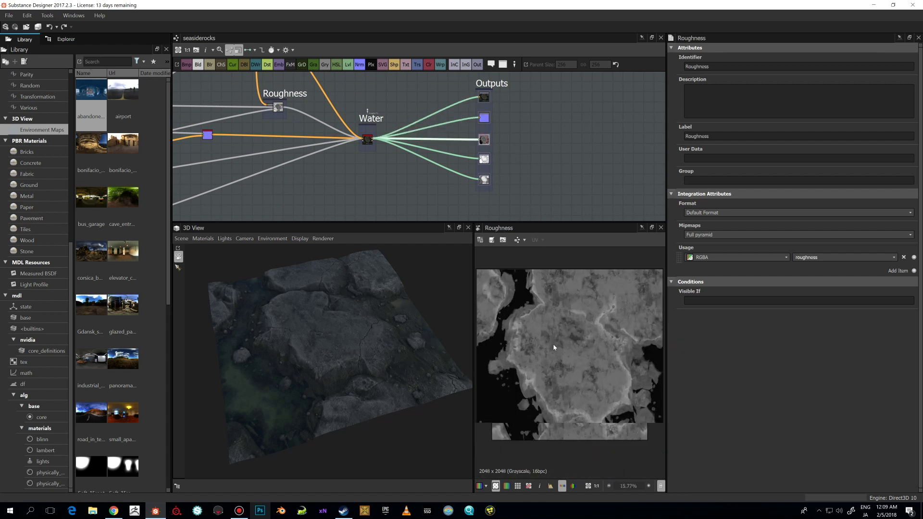
scroll(548, 351, "up", 1)
double_click(484, 159)
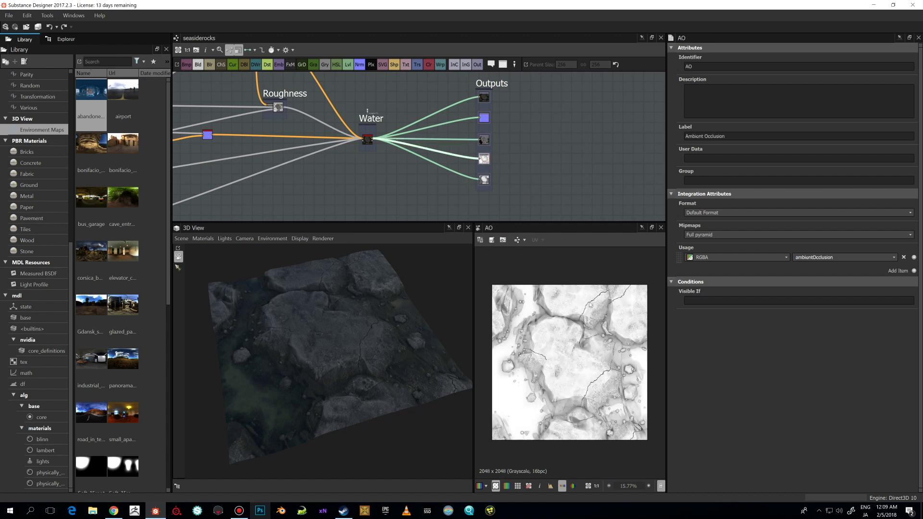
scroll(578, 312, "up", 1)
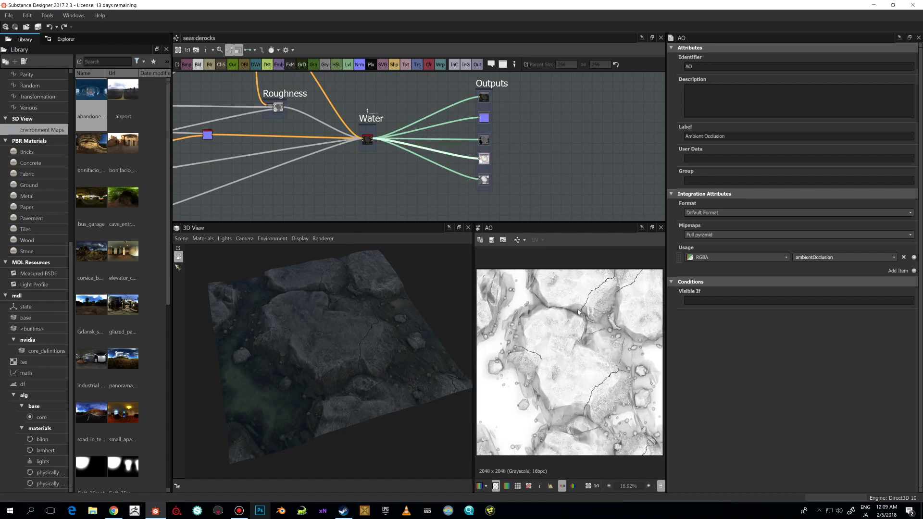
double_click(485, 180)
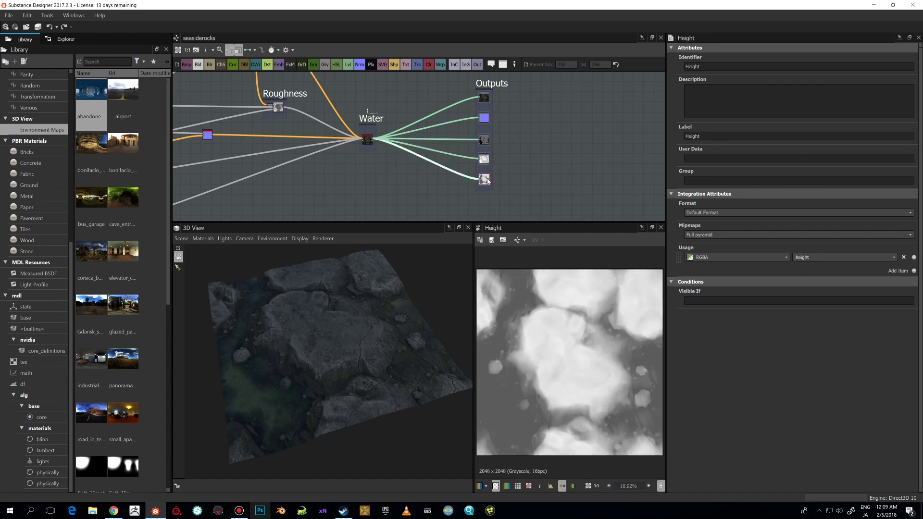
- Pan the graph back past Tile Rock and Large Rocks to Rock Shape and Crack
scroll(585, 314, "up", 1)
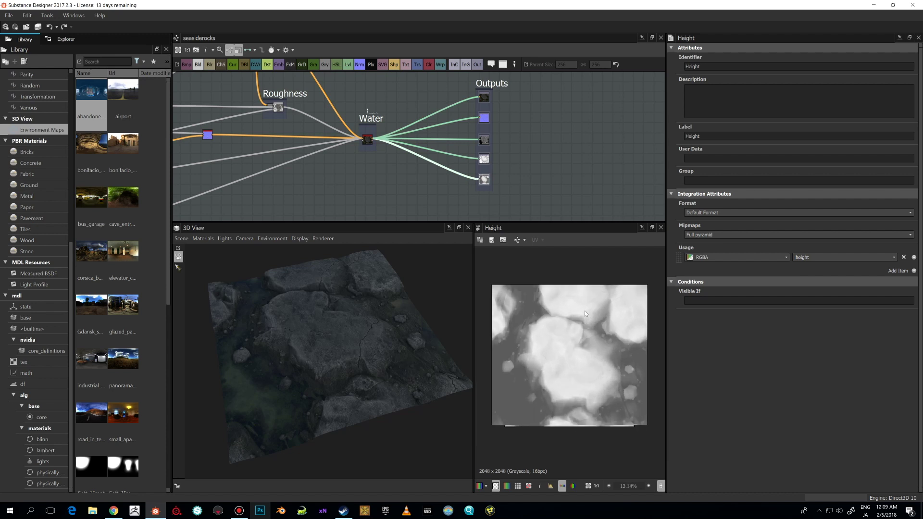
scroll(392, 208, "down", 2)
scroll(392, 208, "down", 1)
middle_click_drag(344, 173, 534, 168)
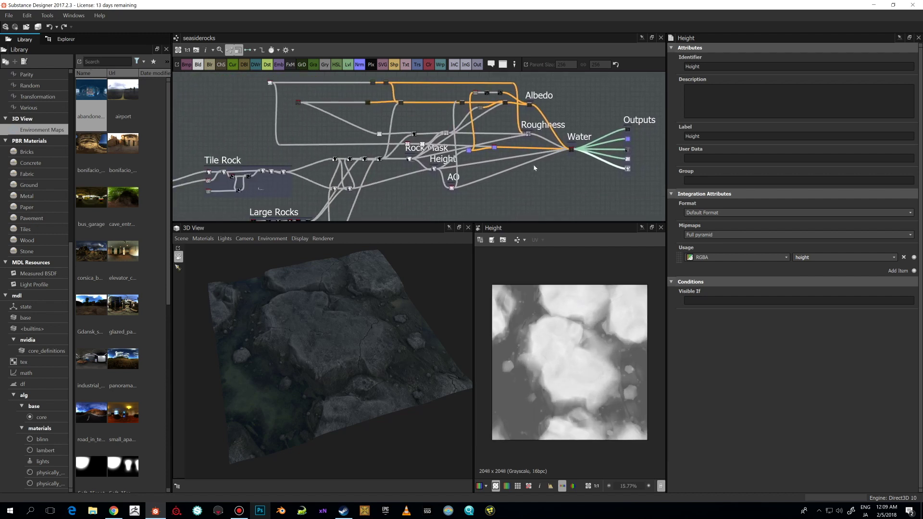
scroll(440, 185, "down", 1)
middle_click_drag(278, 178, 435, 150)
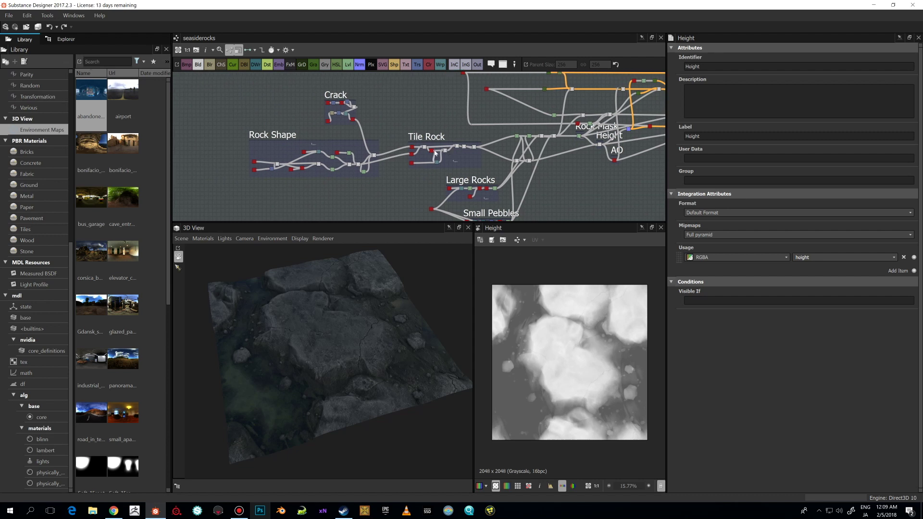
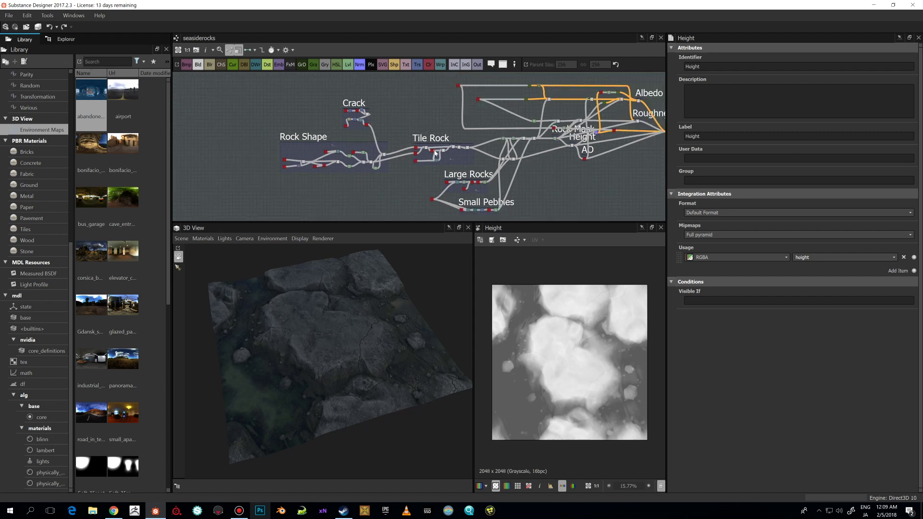
- Pan to the Rock Shape frame and preview Polygon_2's soft five-sided gradient blob
middle_click_drag(441, 146, 600, 93)
left_click(310, 138)
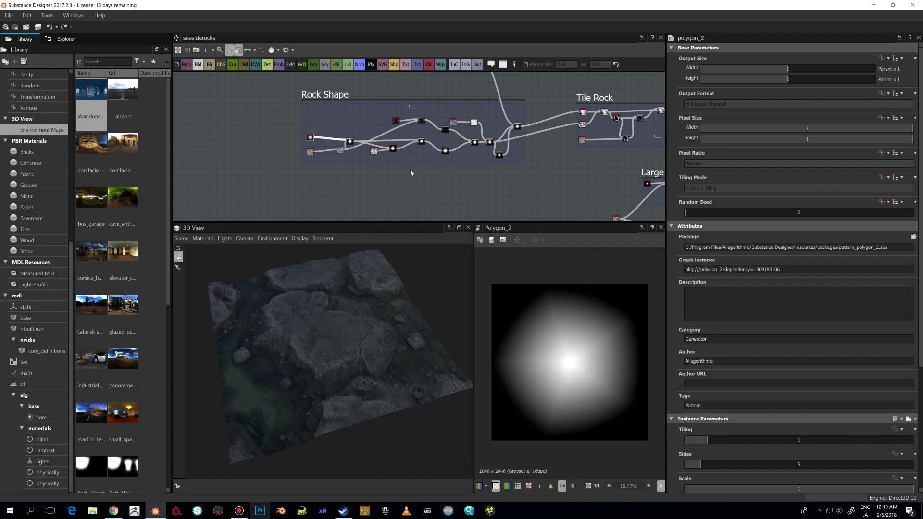
- Zoom in and centre the graph on the Rock Shape nodes
scroll(419, 177, "up", 1)
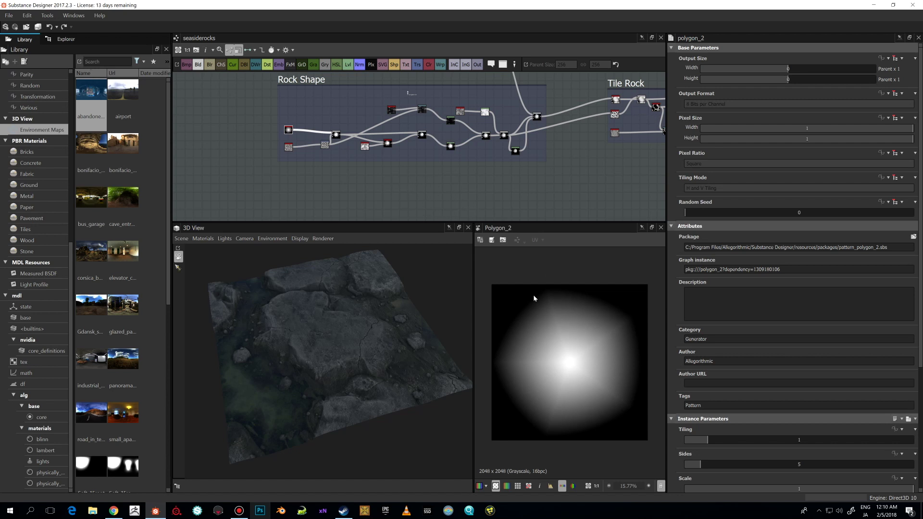
scroll(381, 179, "up", 2)
middle_click_drag(382, 179, 434, 211)
scroll(434, 211, "up", 1)
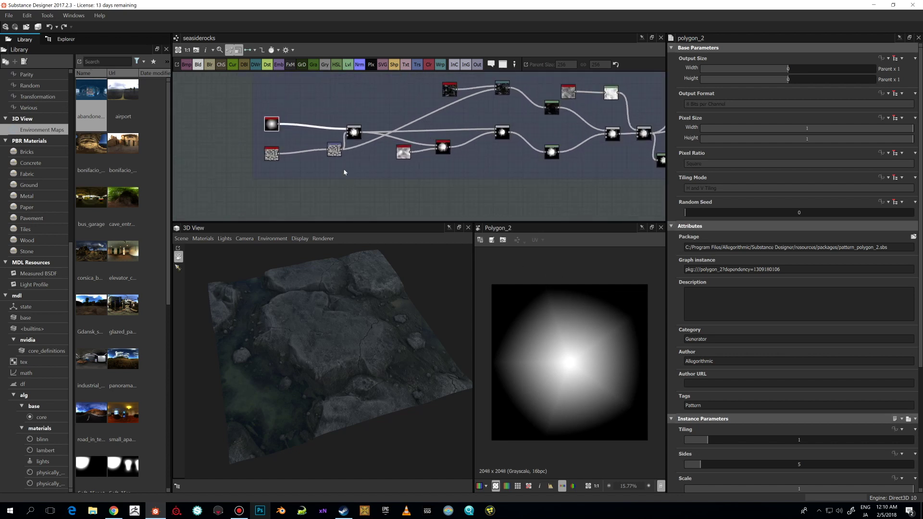
middle_click_drag(343, 172, 378, 187)
scroll(716, 269, "down", 3)
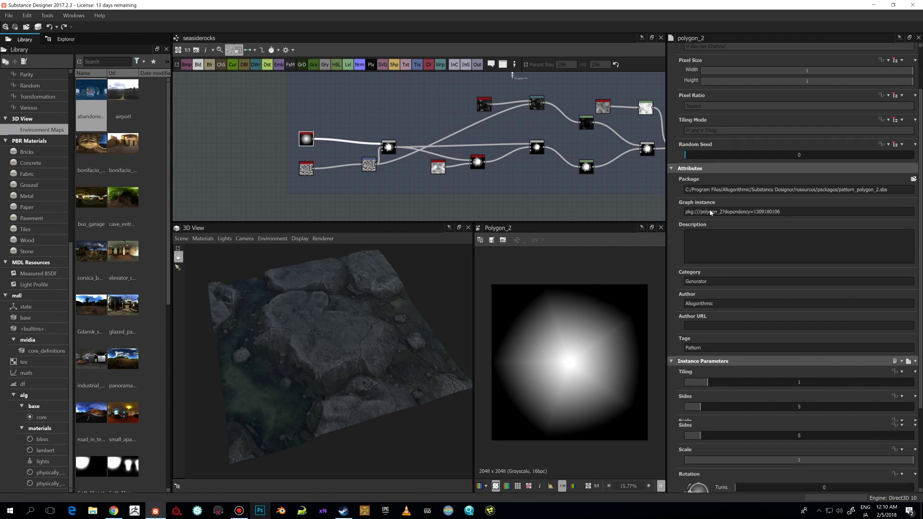
scroll(715, 378, "down", 2)
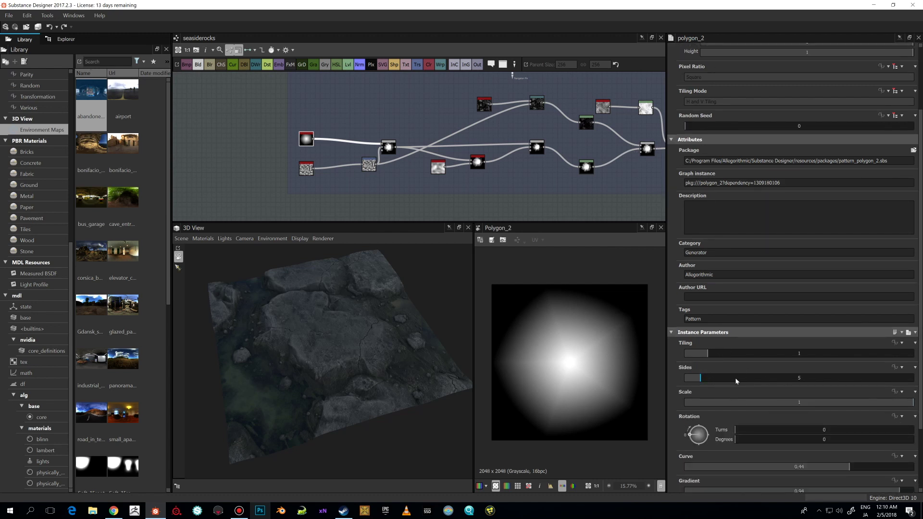
- Try shrinking Polygon_2's Scale, then undo so it stays at 1
left_click_drag(836, 406, 791, 403)
left_click_drag(900, 413, 909, 412)
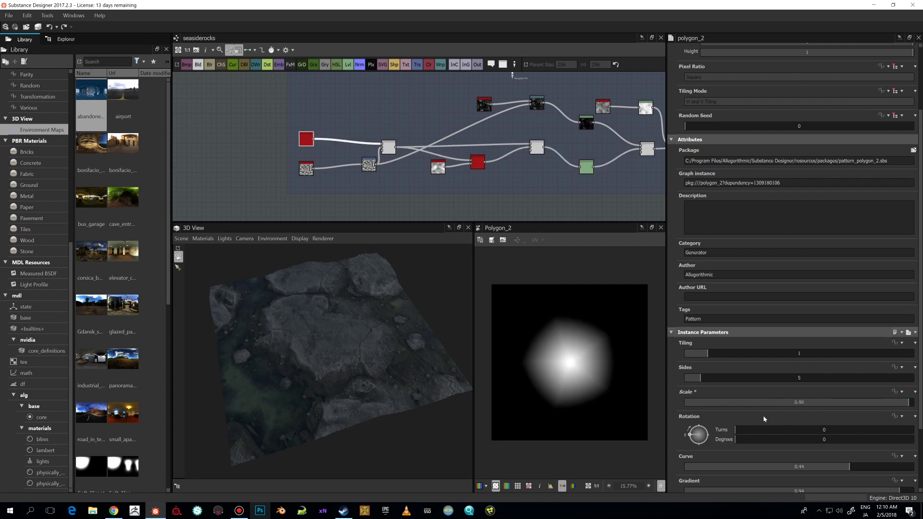
scroll(865, 412, "down", 4)
key("ctrl+z")
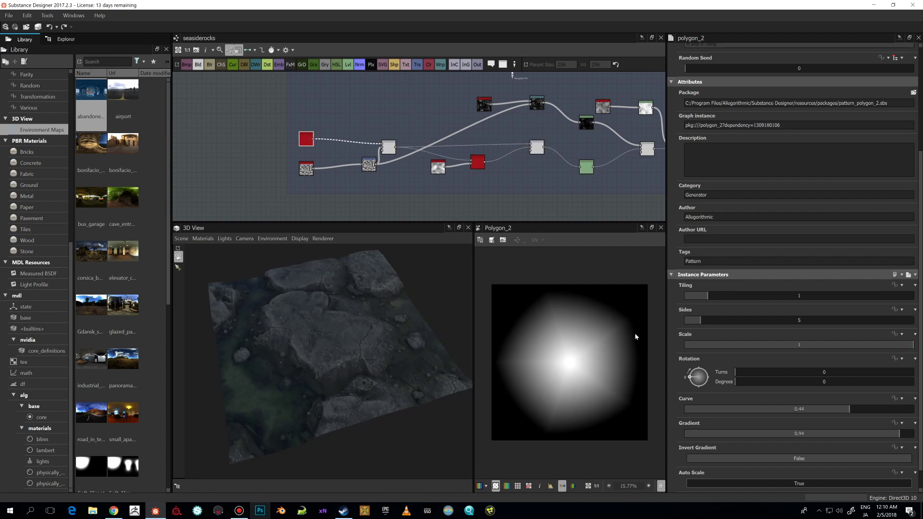
- Set Polygon_2's Curve to 0.35 while checking the 3D rocks, then select the Blend node
mouse_move(849, 409)
left_mouse_down()
mouse_move(790, 412)
mouse_move(837, 409)
left_mouse_up()
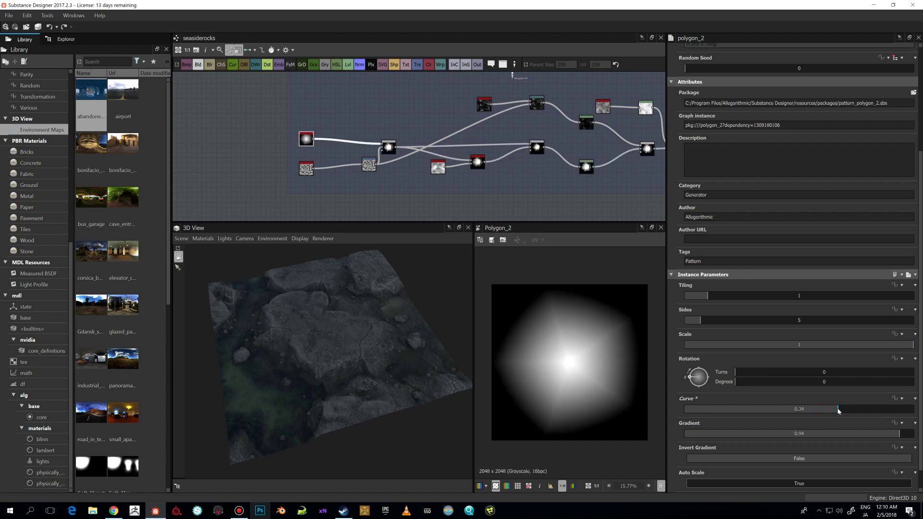
left_click_drag(348, 376, 409, 358)
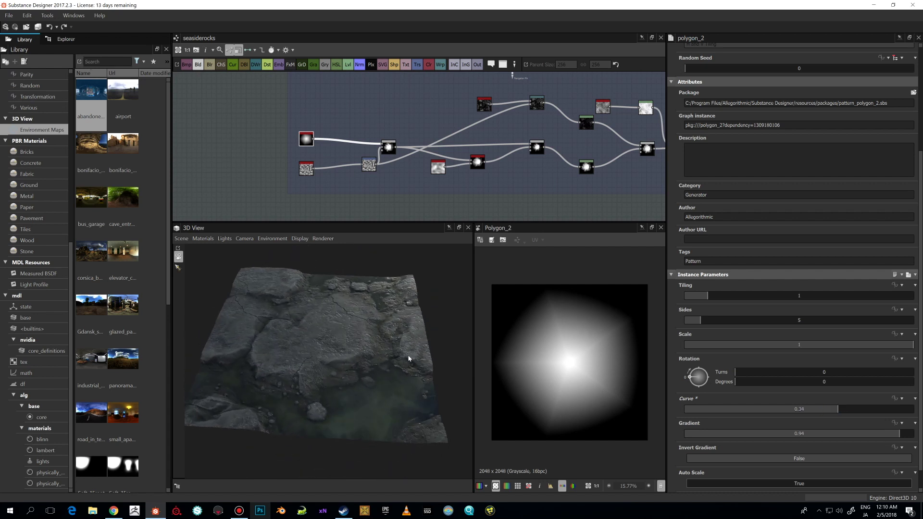
mouse_move(404, 358)
left_mouse_down()
mouse_move(389, 364)
mouse_move(396, 371)
left_mouse_up()
scroll(383, 359, "up", 3)
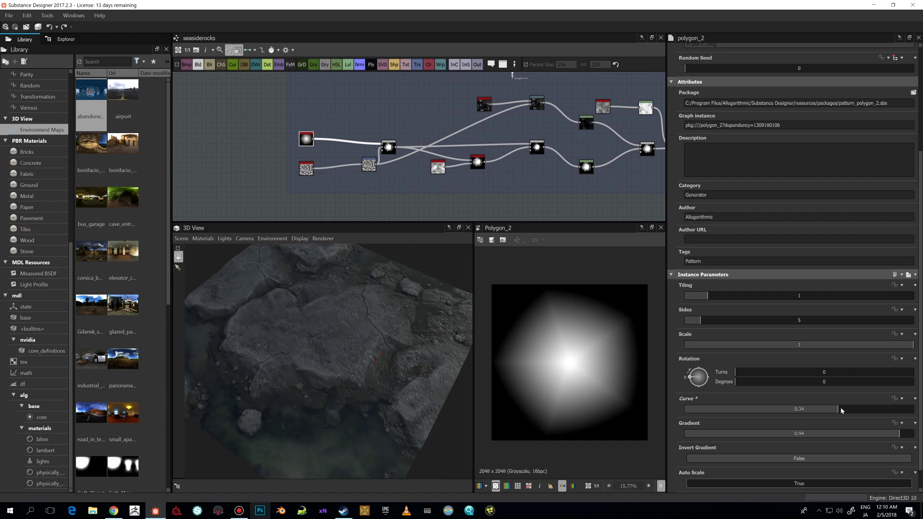
left_click_drag(805, 410, 802, 410)
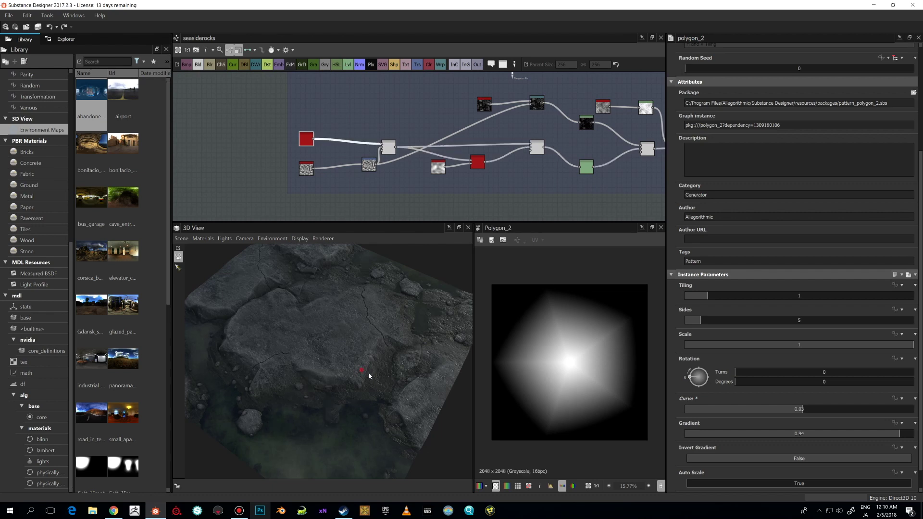
mouse_move(385, 375)
left_mouse_down()
mouse_move(397, 372)
mouse_move(362, 380)
mouse_move(354, 395)
mouse_move(366, 383)
mouse_move(355, 372)
mouse_move(403, 385)
mouse_move(373, 373)
mouse_move(385, 367)
mouse_move(362, 377)
mouse_move(397, 372)
left_mouse_up()
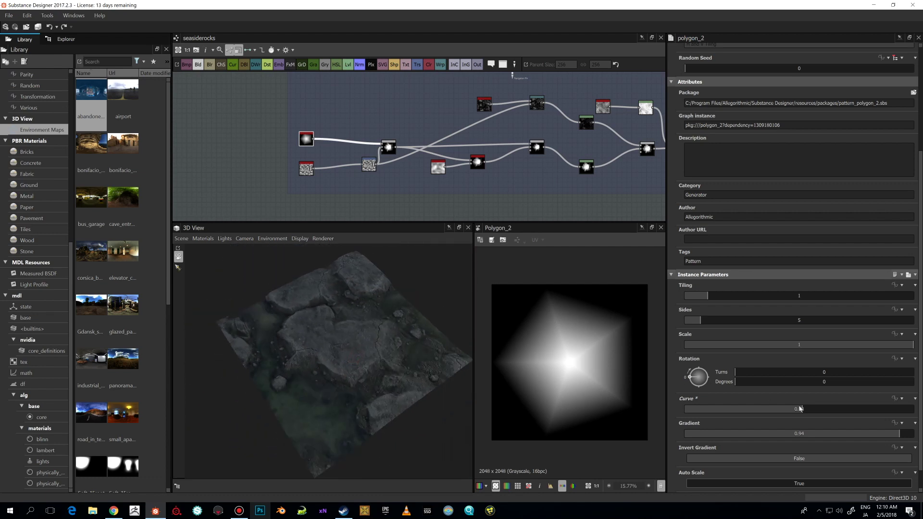
left_click_drag(820, 409, 839, 409)
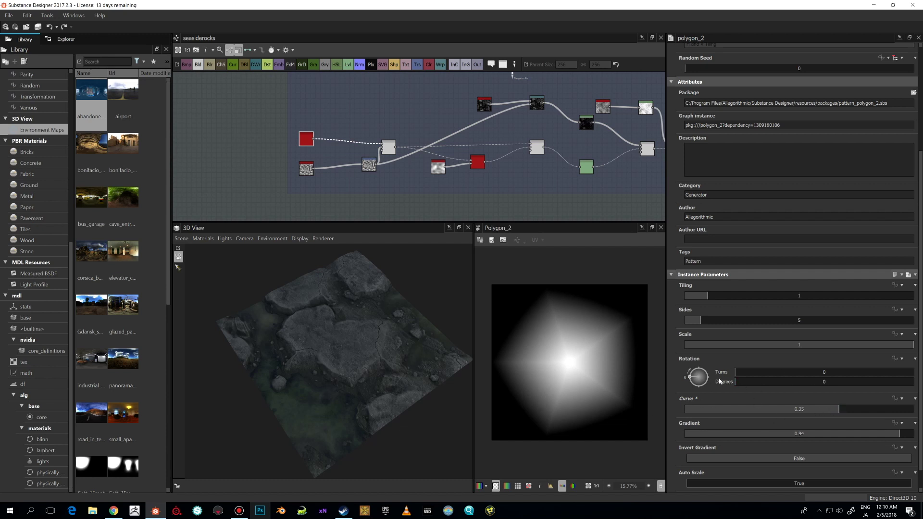
scroll(721, 380, "down", 1)
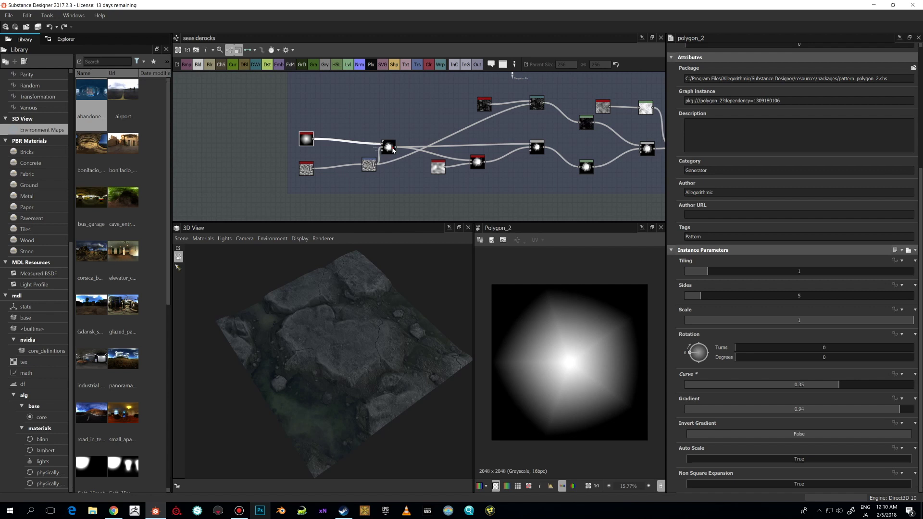
left_click(392, 150)
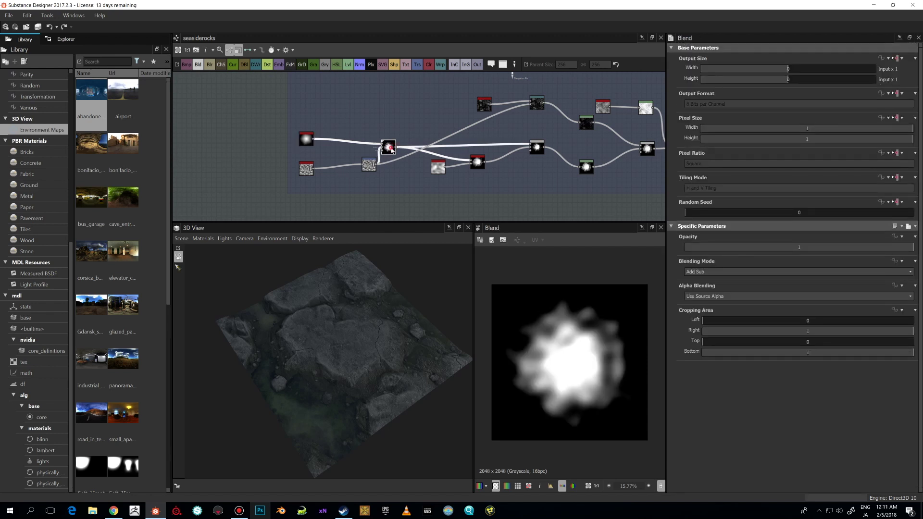
- Inspect the Perlin noise and Transformation 2D nodes, rotate the noise, and preview the Blend
scroll(392, 149, "up", 3)
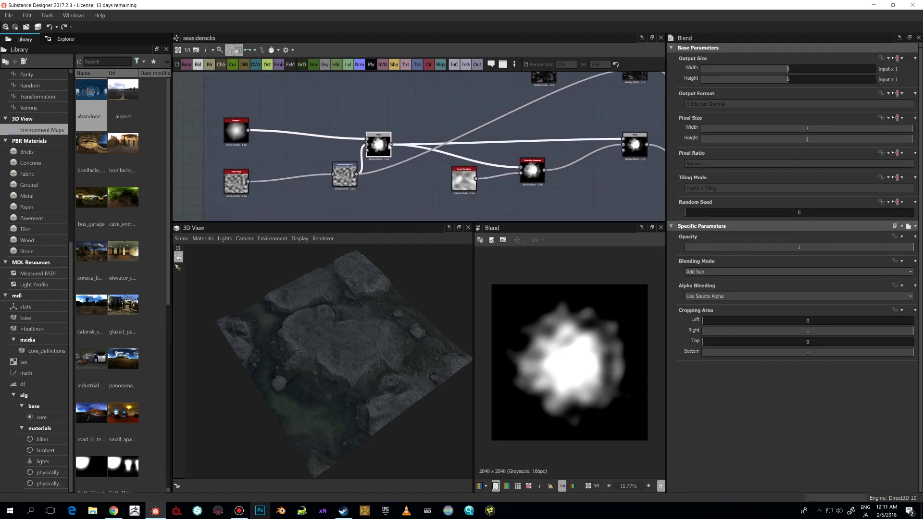
left_click(344, 176)
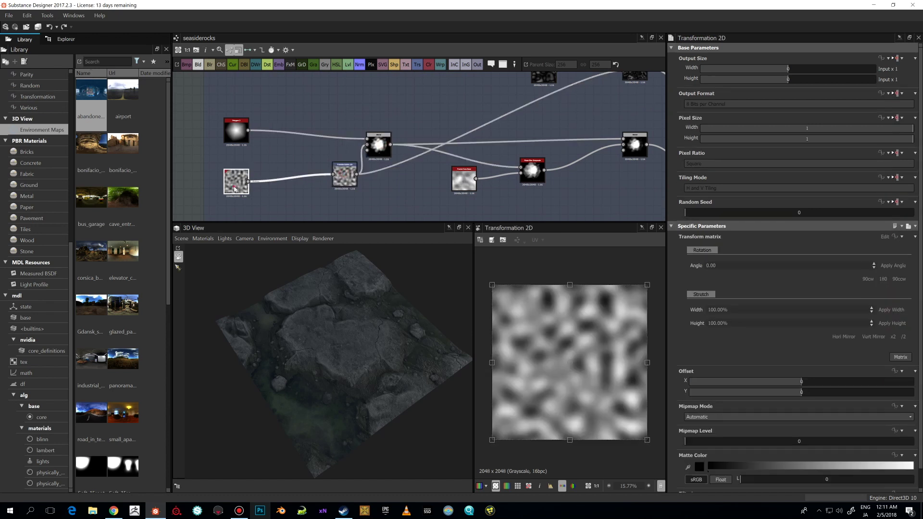
left_click(235, 189)
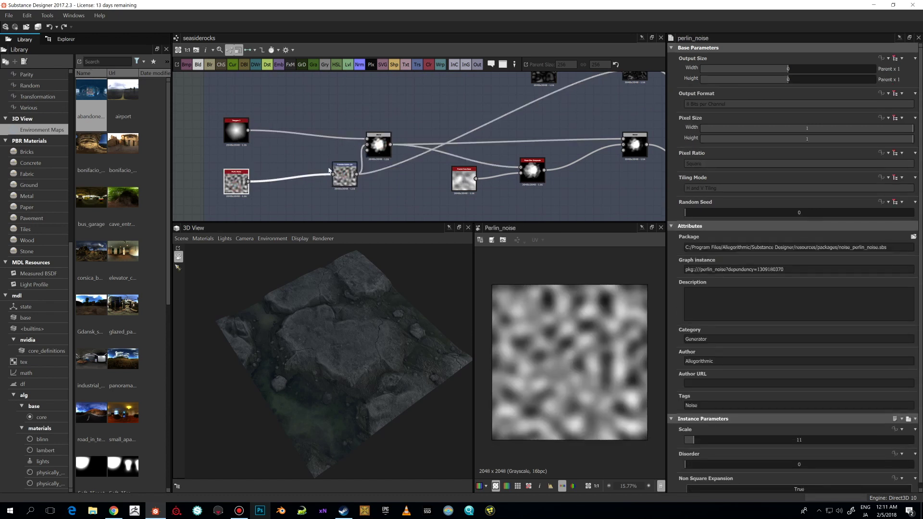
left_click(345, 175)
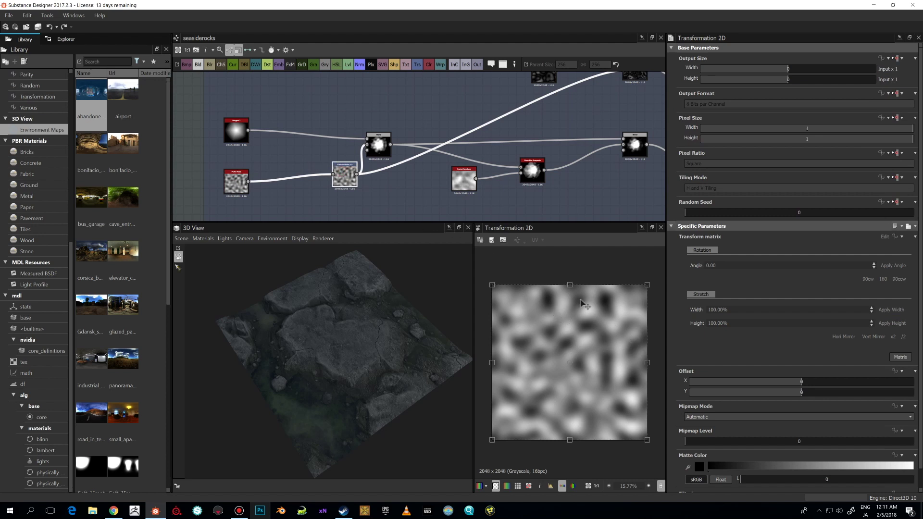
scroll(377, 172, "down", 1)
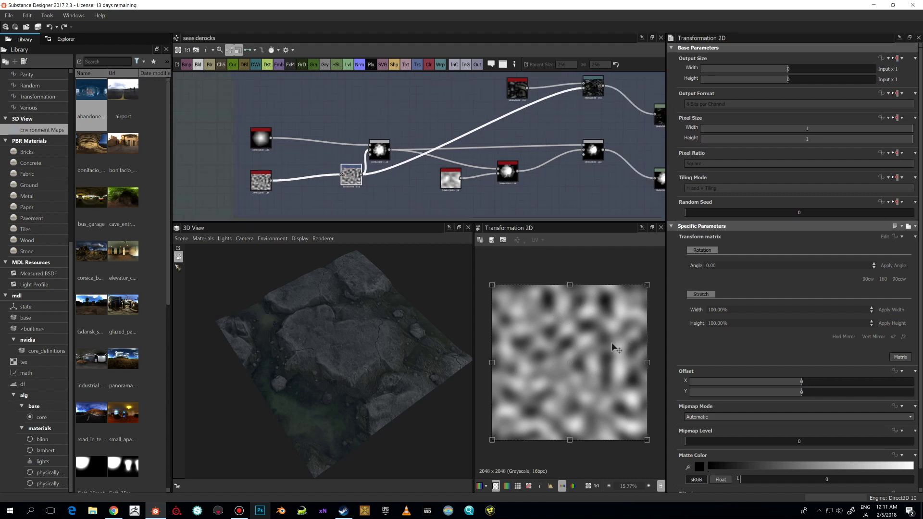
left_click_drag(655, 448, 651, 277)
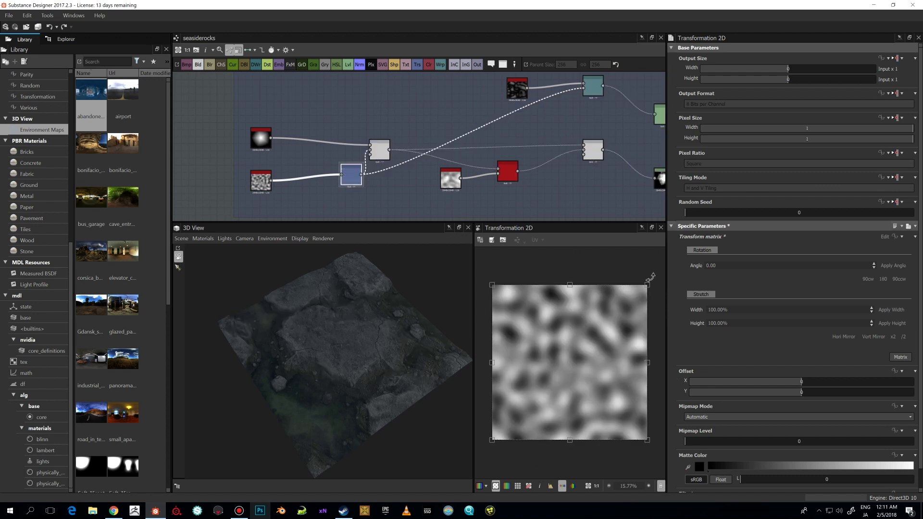
double_click(380, 150)
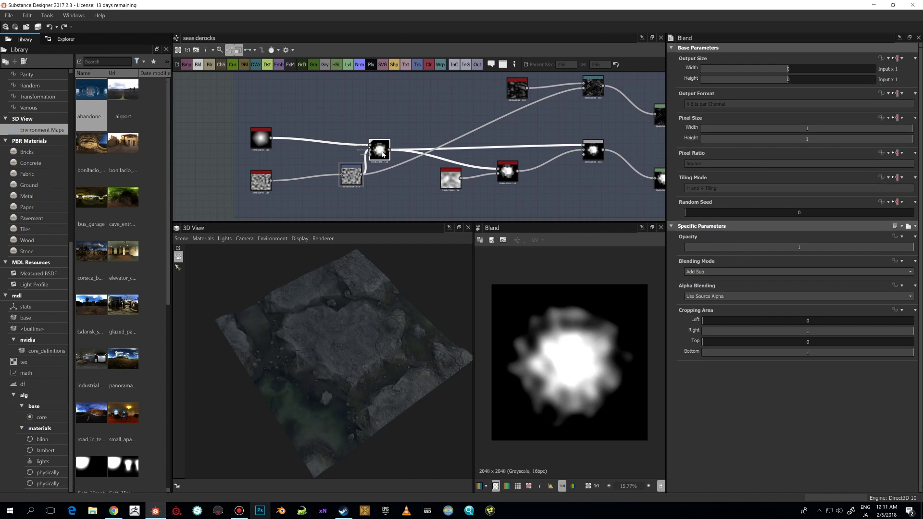
- Rotate the Perlin noise a further 90 degrees and show the Blend's Add Sub settings
left_click(351, 176)
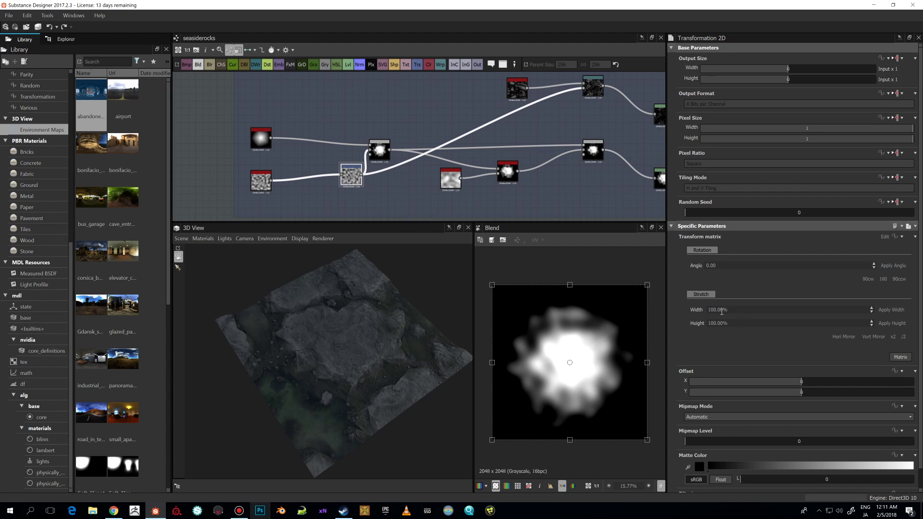
left_click_drag(655, 449, 500, 435, "shift")
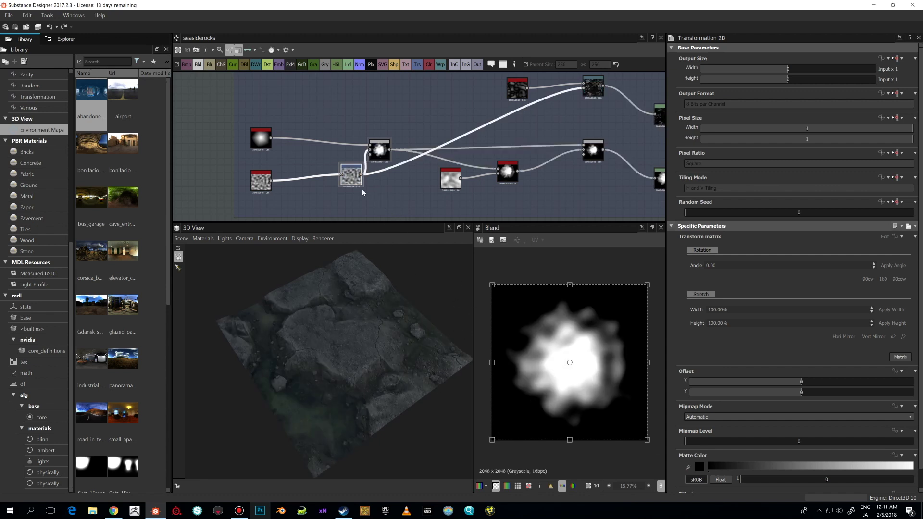
left_click_drag(356, 179, 350, 181)
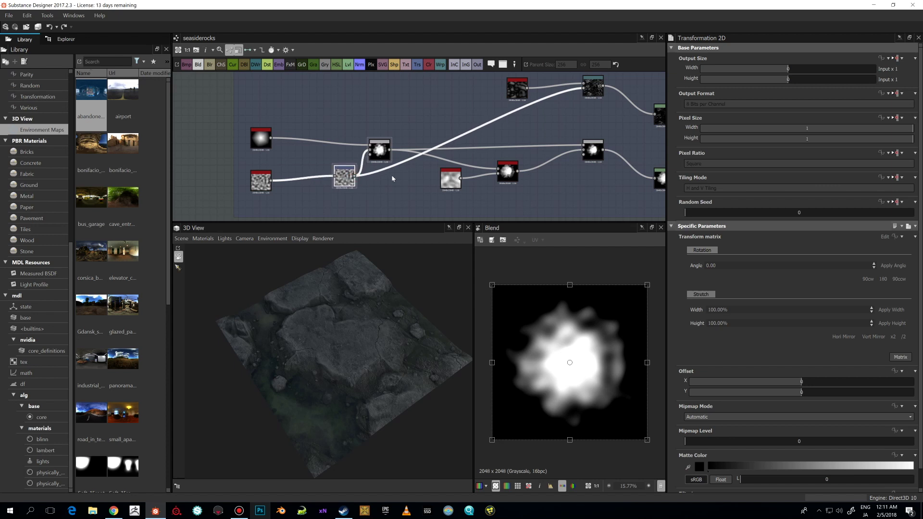
scroll(392, 179, "down", 1)
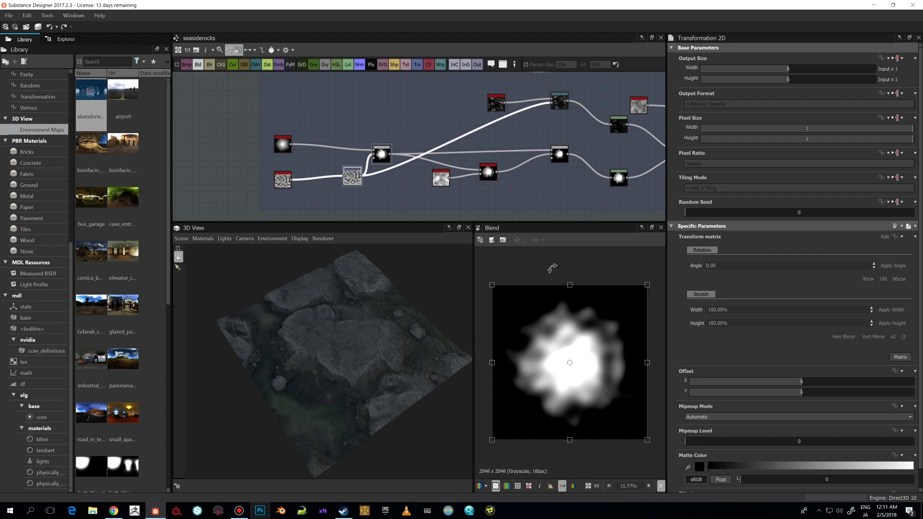
left_click(656, 312)
left_click(379, 154)
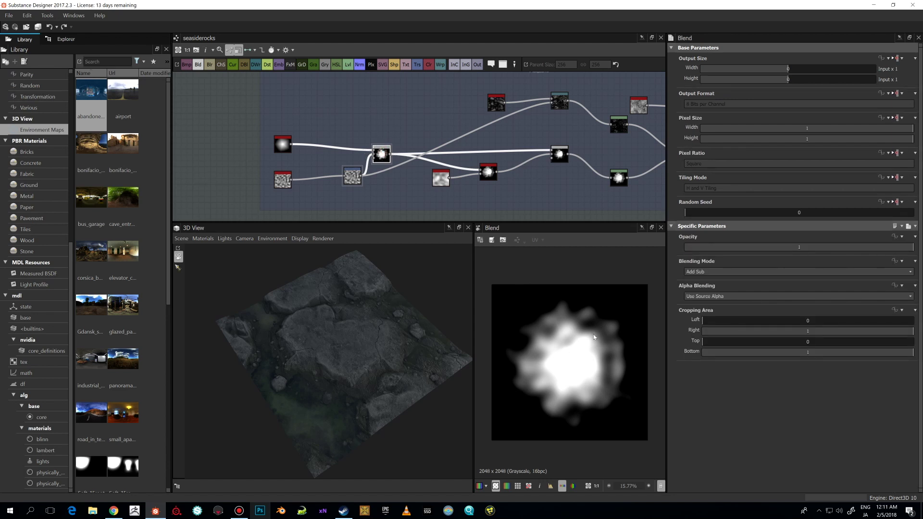
- Pan along the Rock Shape chain and inspect the slope_blur_grayscale node's settings and output
scroll(595, 344, "down", 1)
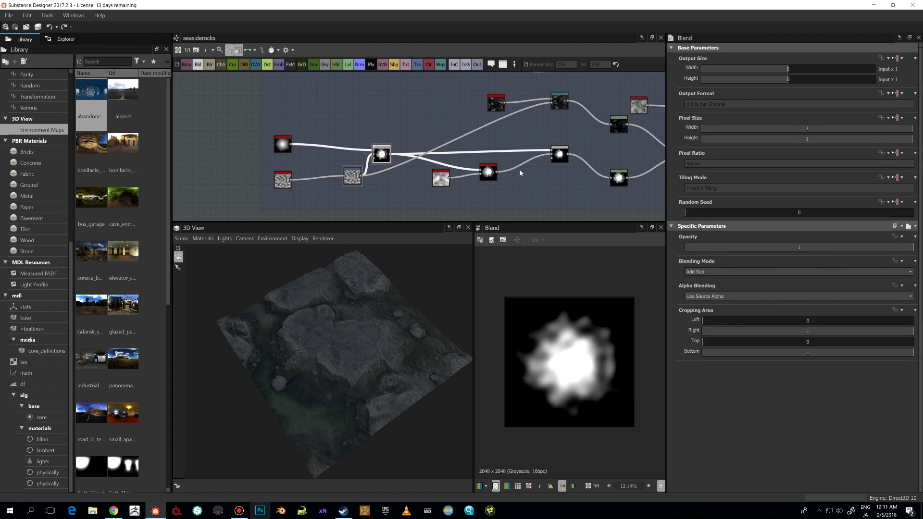
middle_click_drag(541, 161, 424, 172)
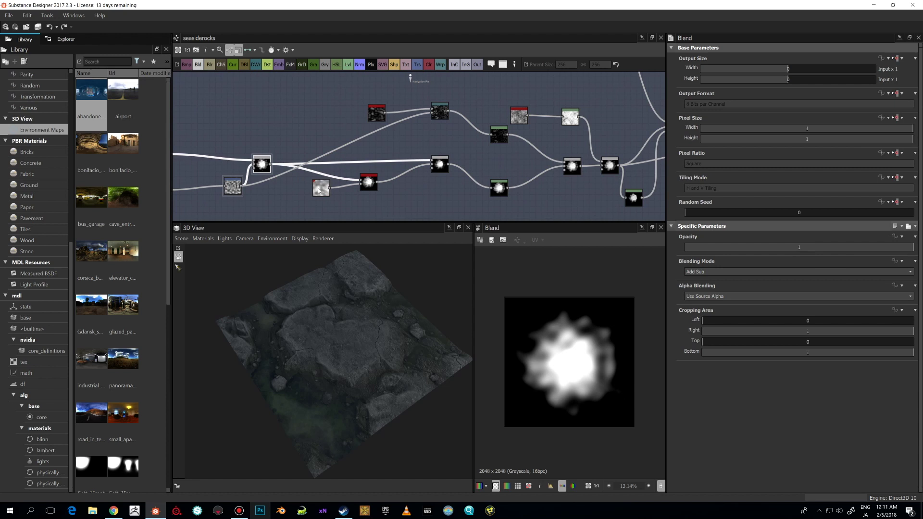
middle_click_drag(397, 208, 445, 187)
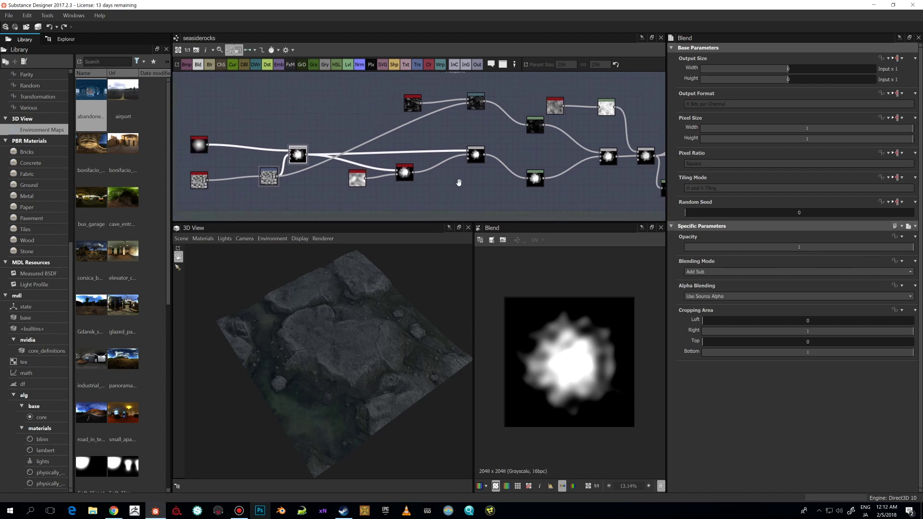
middle_click_drag(452, 185, 464, 185)
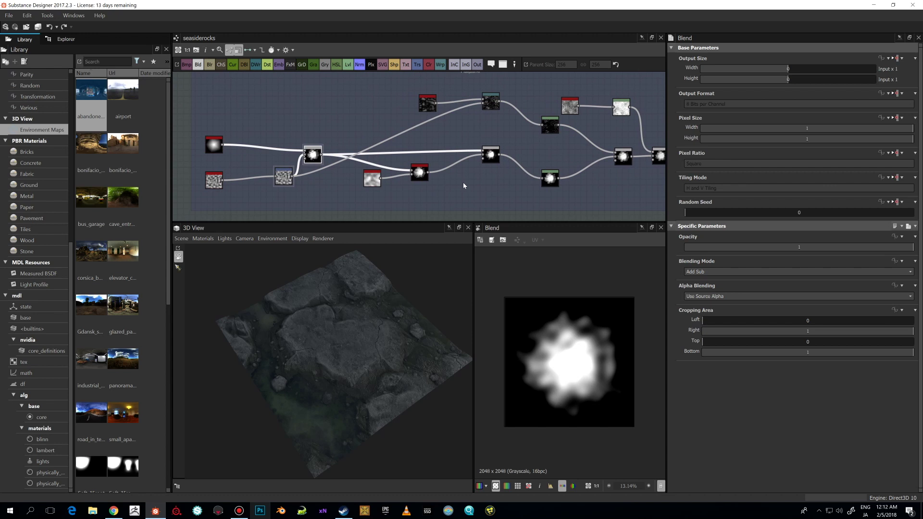
scroll(476, 185, "up", 2)
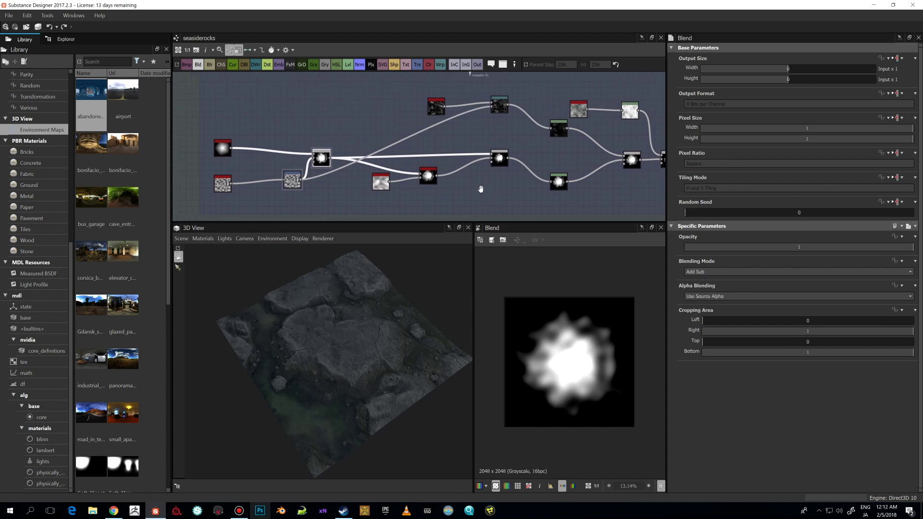
mouse_move(478, 190)
middle_mouse_down()
mouse_move(498, 191)
mouse_move(490, 185)
middle_mouse_up()
scroll(492, 192, "down", 1)
left_click(443, 176)
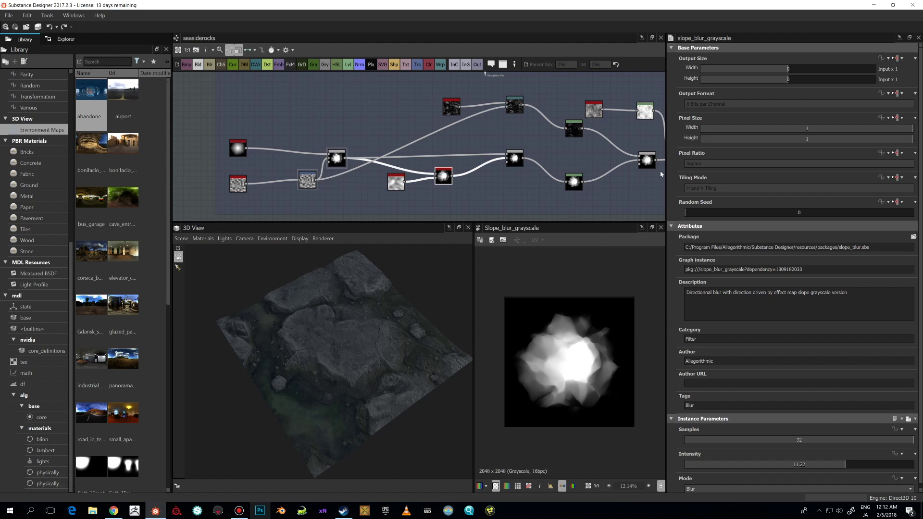
scroll(595, 310, "up", 3)
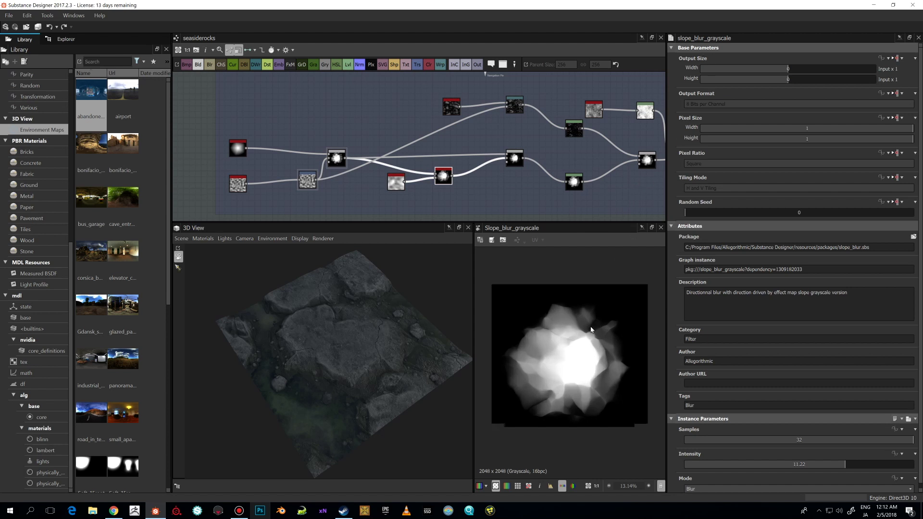
scroll(585, 322, "down", 1)
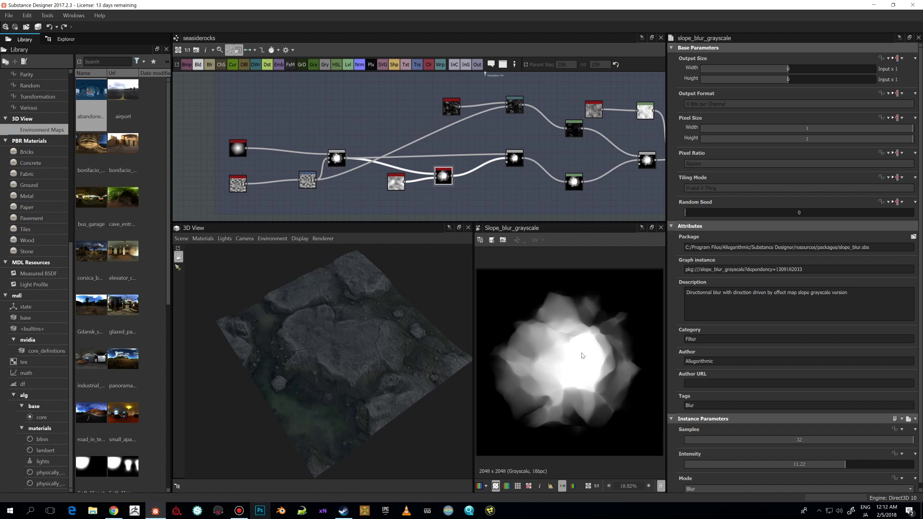
scroll(590, 338, "up", 1)
scroll(599, 327, "down", 1)
- Compare the fractal_sum_base noise, the slope blur output and the earlier Blend's output
double_click(395, 181)
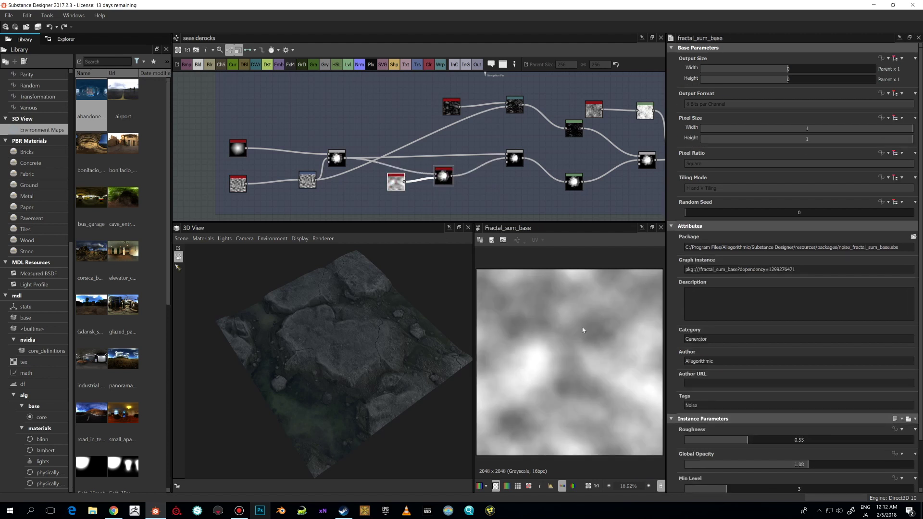
scroll(582, 329, "down", 1)
double_click(443, 176)
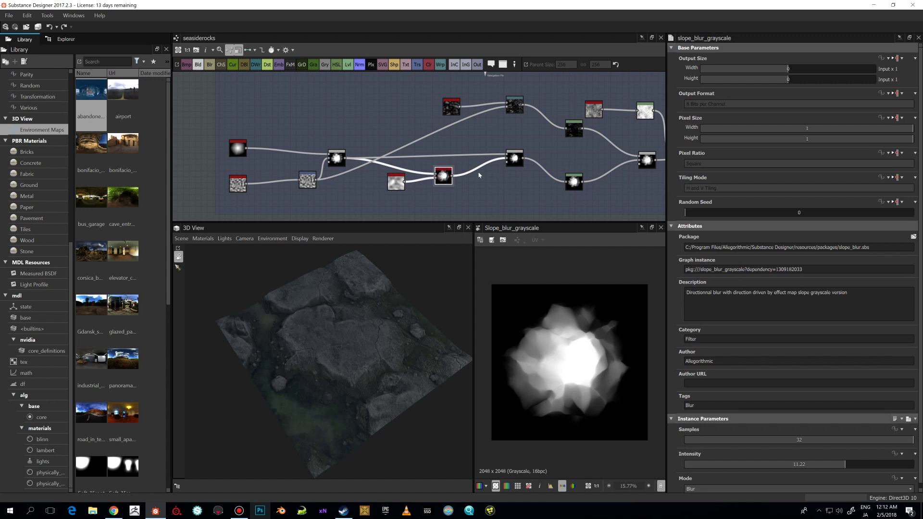
scroll(479, 175, "up", 2)
double_click(275, 152)
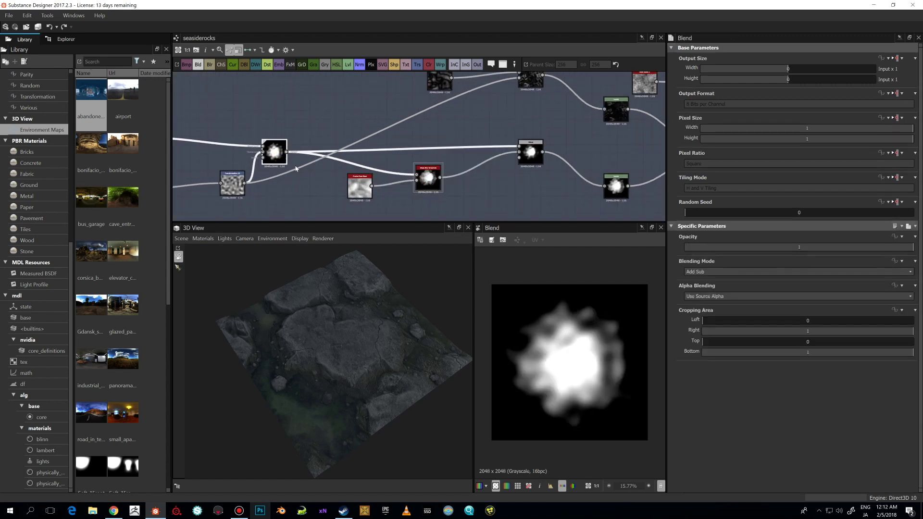
double_click(427, 179)
scroll(573, 345, "up", 1)
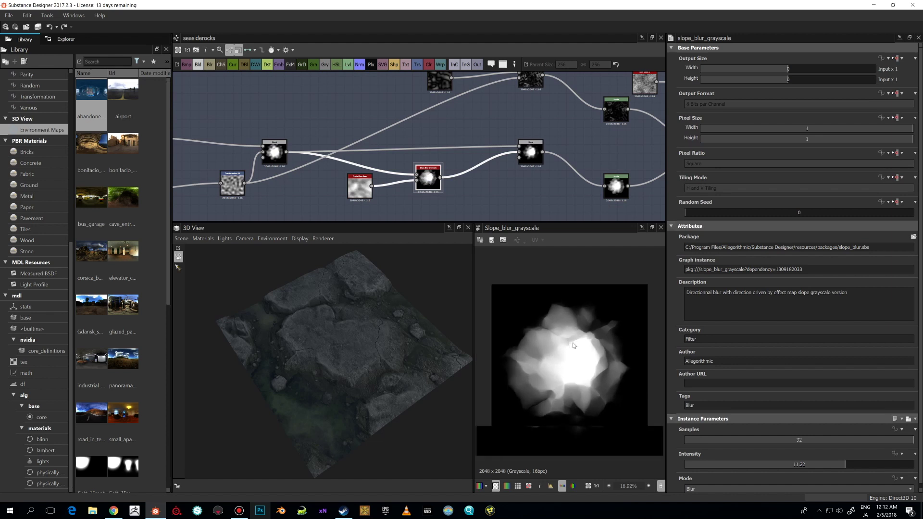
scroll(573, 345, "down", 1)
scroll(440, 188, "down", 3)
- Show the Multiply Blend at opacity 1 that follows the slope blur
middle_click_drag(460, 186, 434, 191)
scroll(454, 184, "up", 1)
left_click(468, 173)
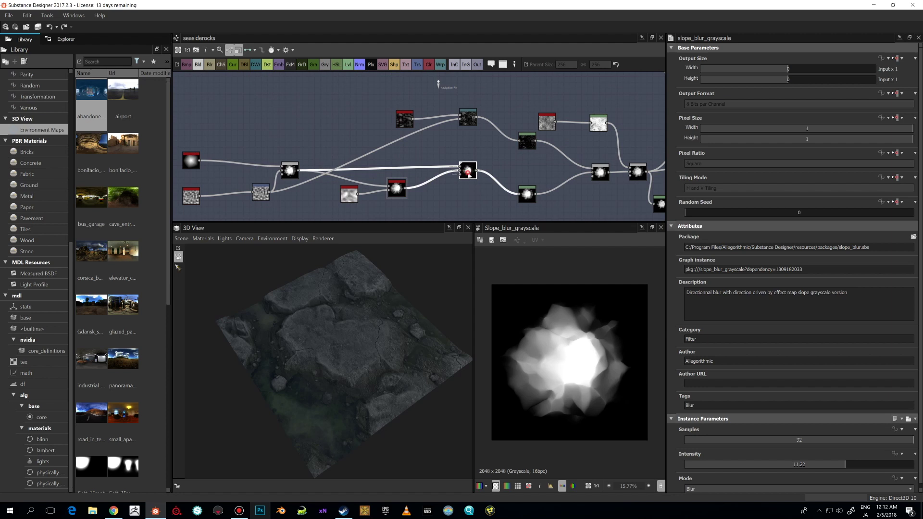
left_click(467, 171)
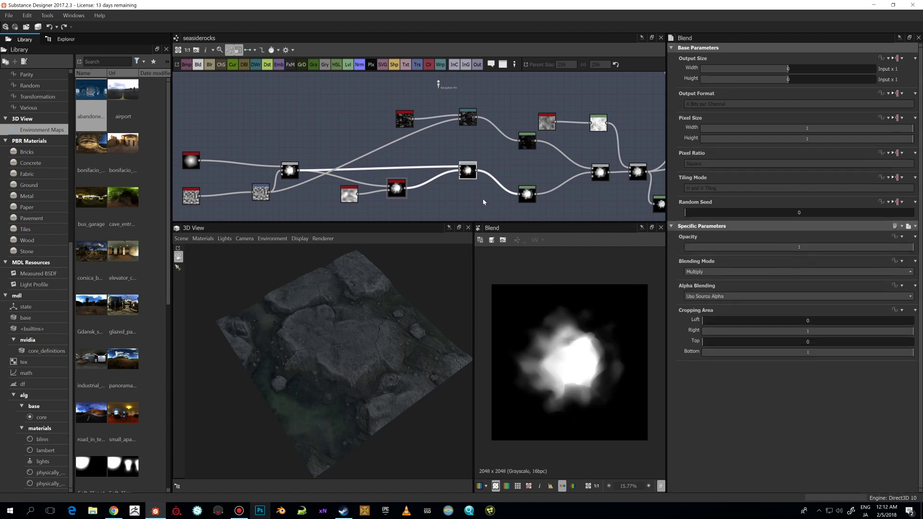
scroll(552, 307, "up", 1)
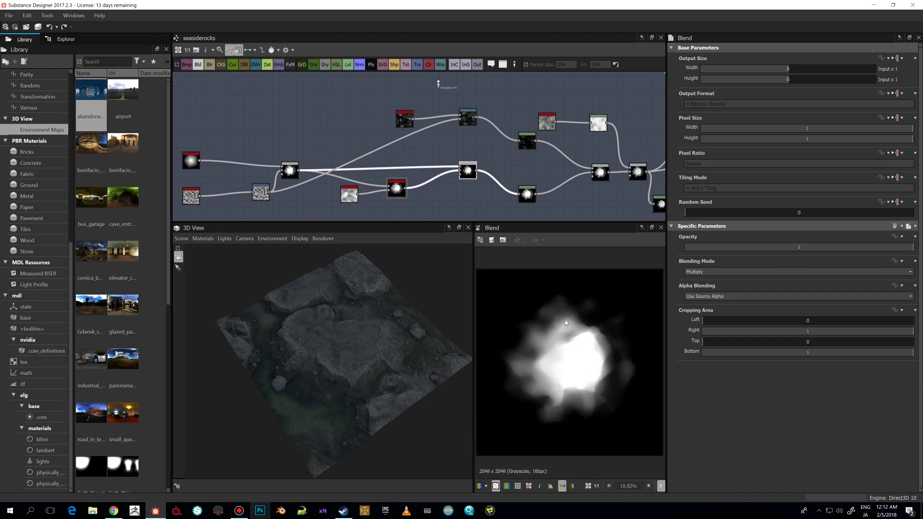
scroll(564, 319, "up", 1)
scroll(495, 179, "down", 1)
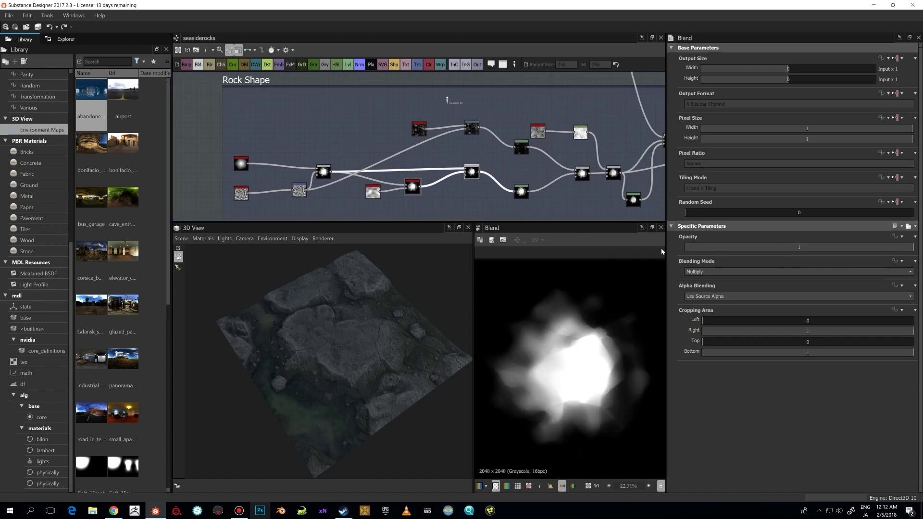
- Compare the Levels node's histogram and output with the preceding Blend's result
left_click(521, 191)
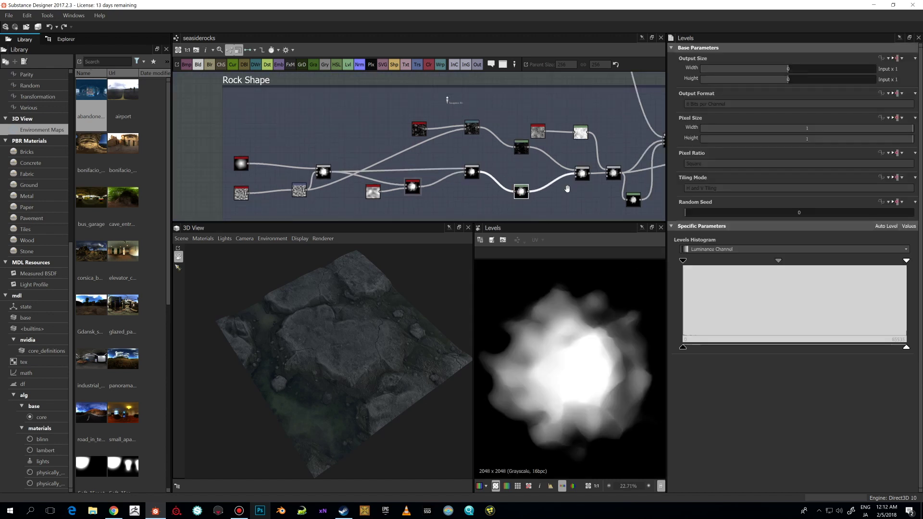
middle_click_drag(619, 199, 564, 189)
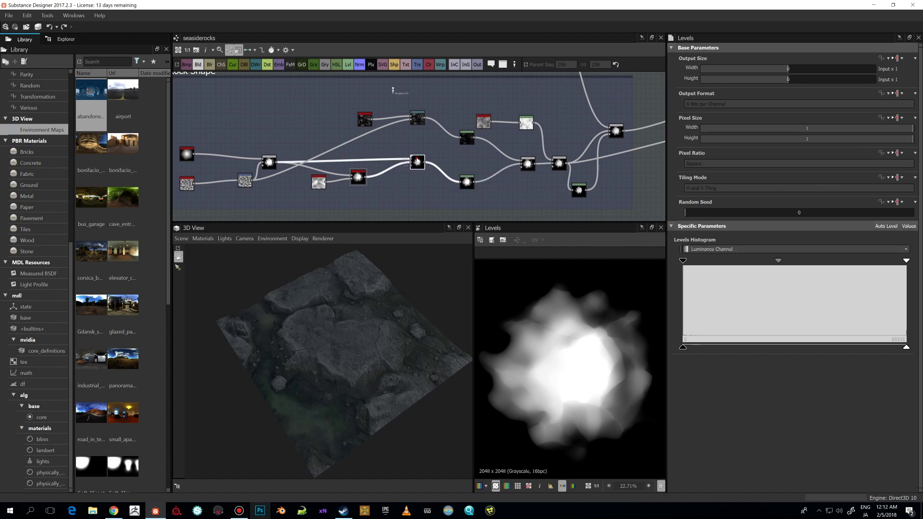
left_click(467, 184)
left_click(468, 186)
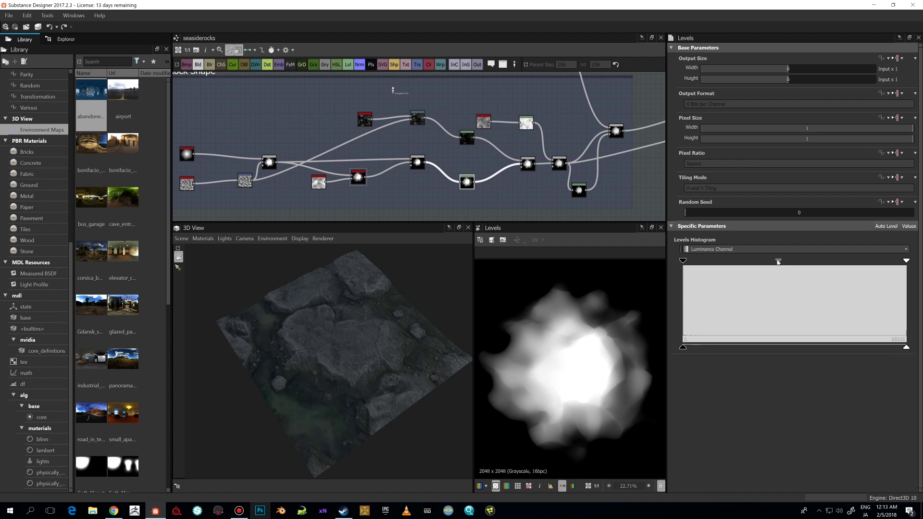
left_click(416, 163)
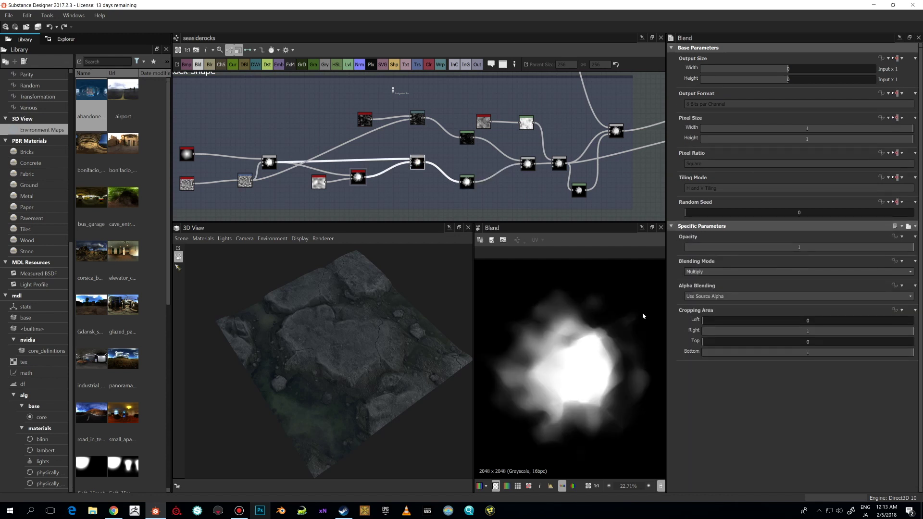
double_click(464, 184)
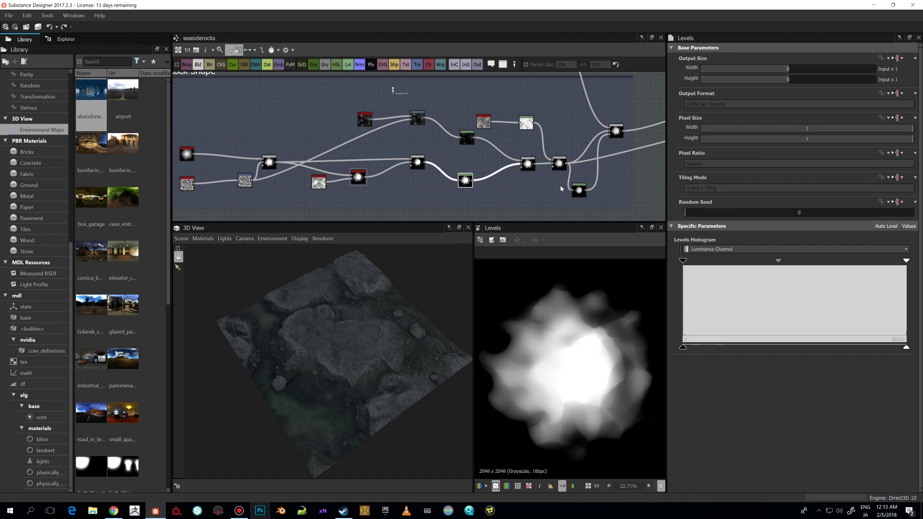
- Preview the Plasma and Warp branch, then show the Subtract Blend at opacity 0.42
double_click(363, 120)
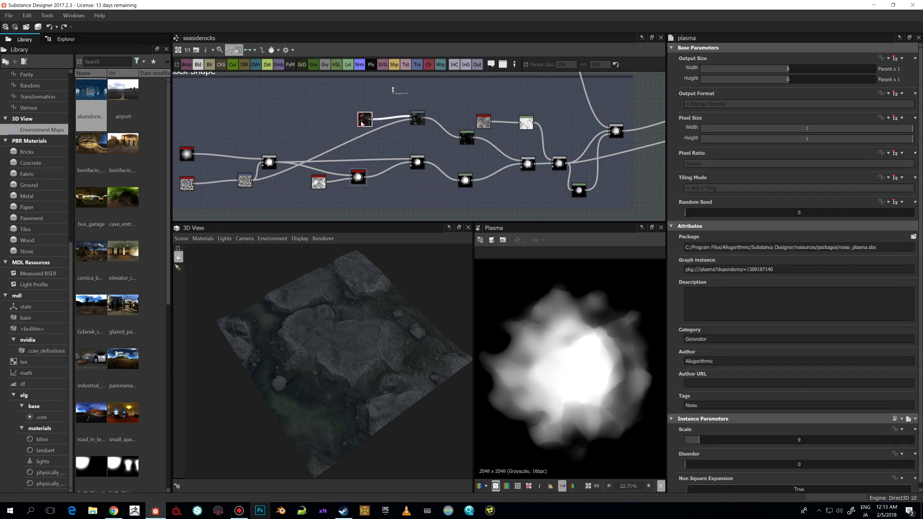
double_click(416, 117)
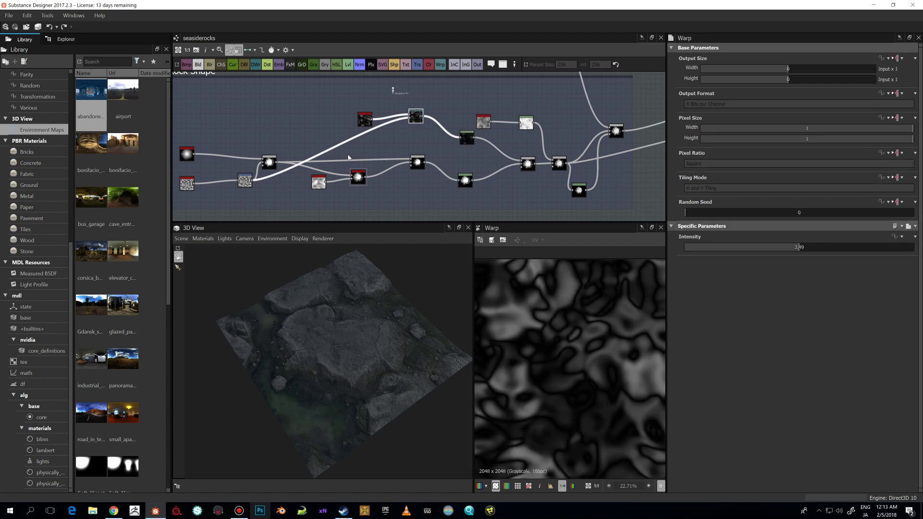
middle_click_drag(257, 183, 287, 176)
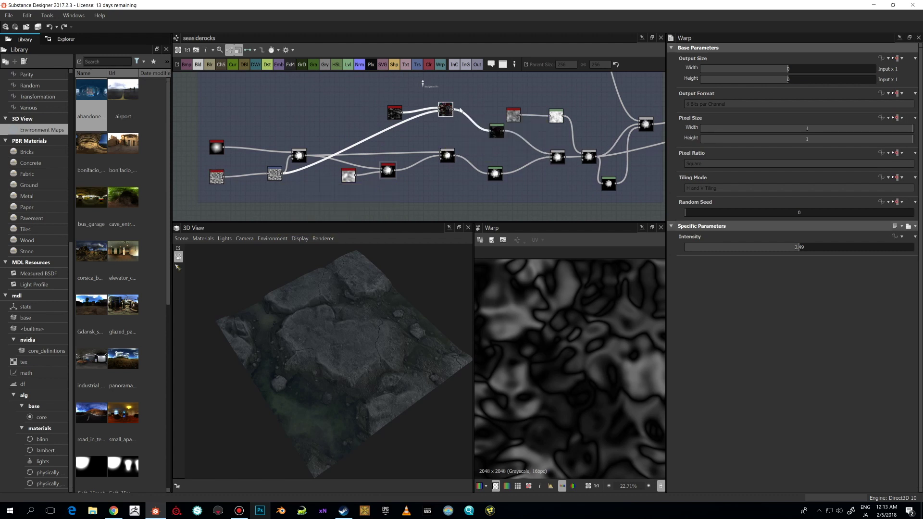
left_click(497, 130)
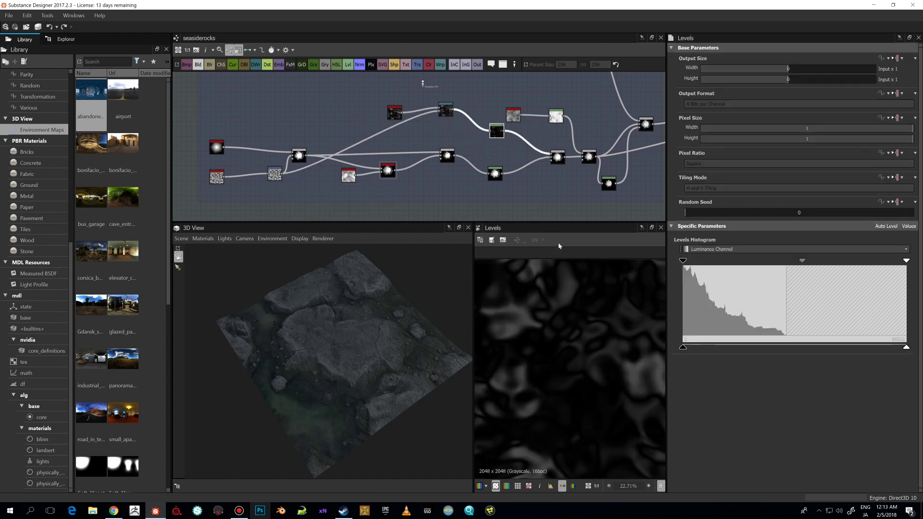
middle_click_drag(528, 179, 491, 165)
left_click(514, 154)
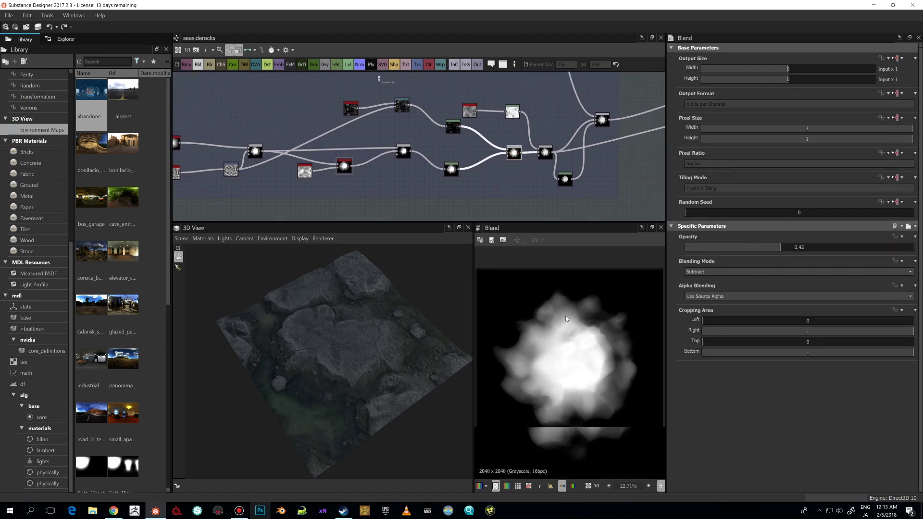
scroll(543, 199, "down", 1)
middle_click_drag(533, 199, 457, 216)
scroll(457, 215, "up", 2)
- Preview the Bnw_spots_3 noise, its Levels adjustment and the Blend that uses it
left_click(395, 113)
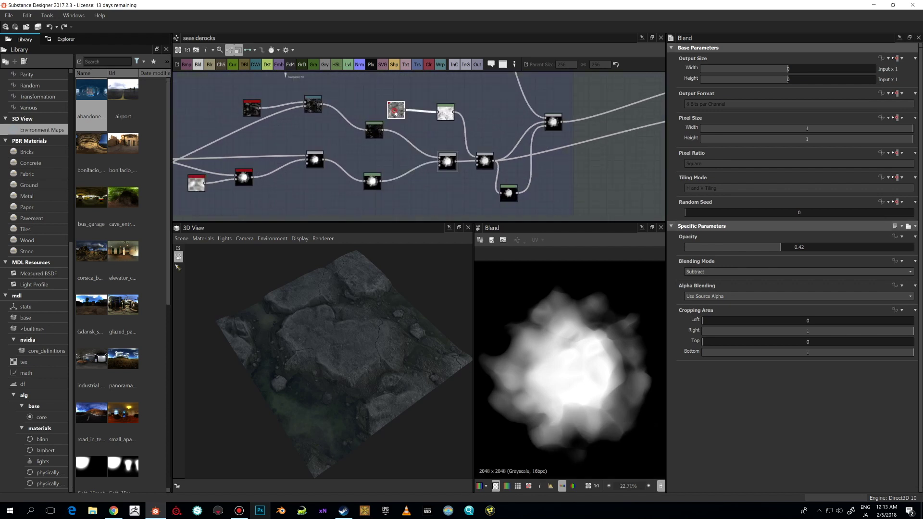
double_click(395, 112)
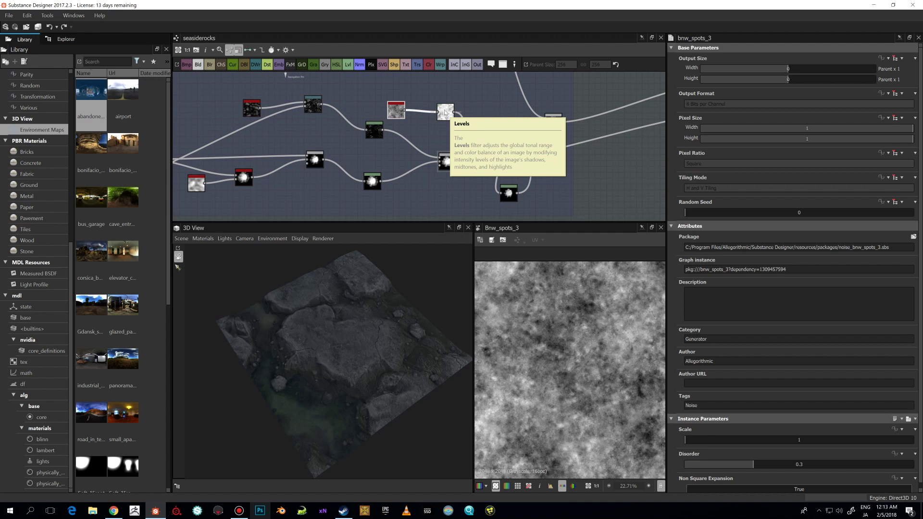
double_click(445, 113)
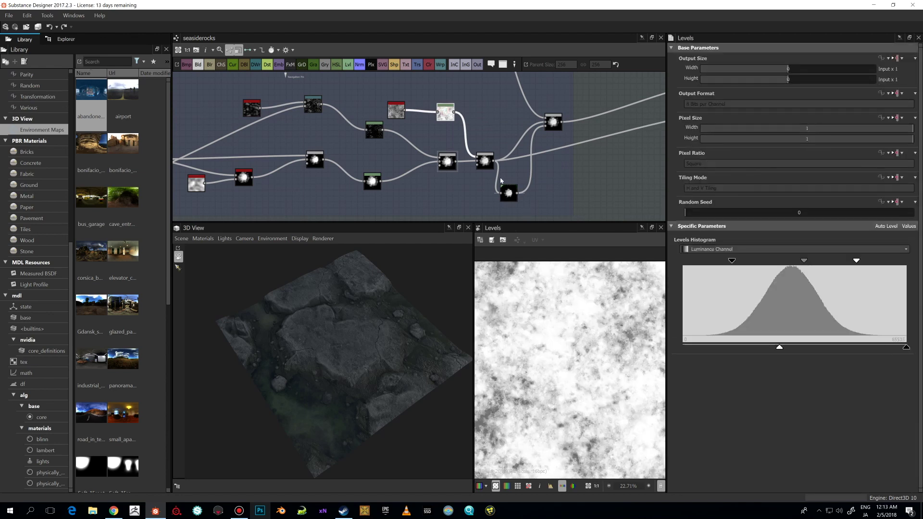
double_click(484, 161)
scroll(559, 315, "up", 2)
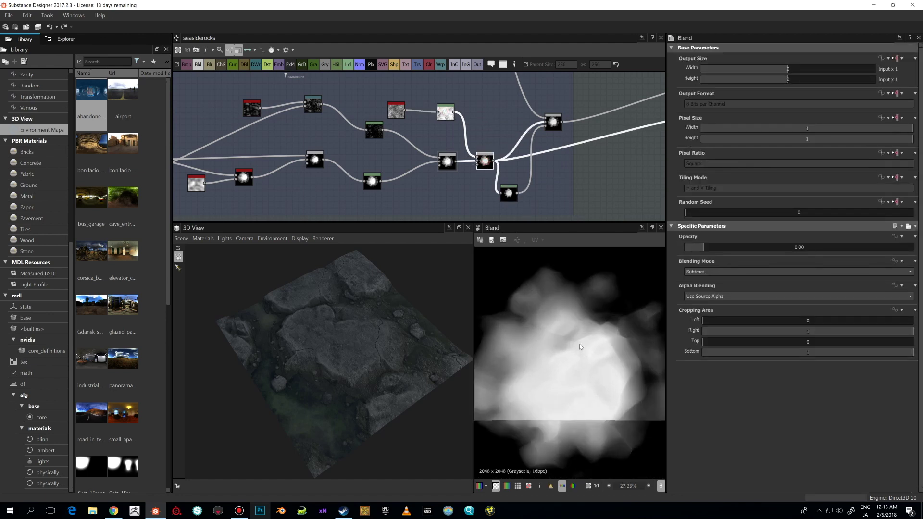
scroll(573, 322, "up", 2)
scroll(605, 325, "up", 2)
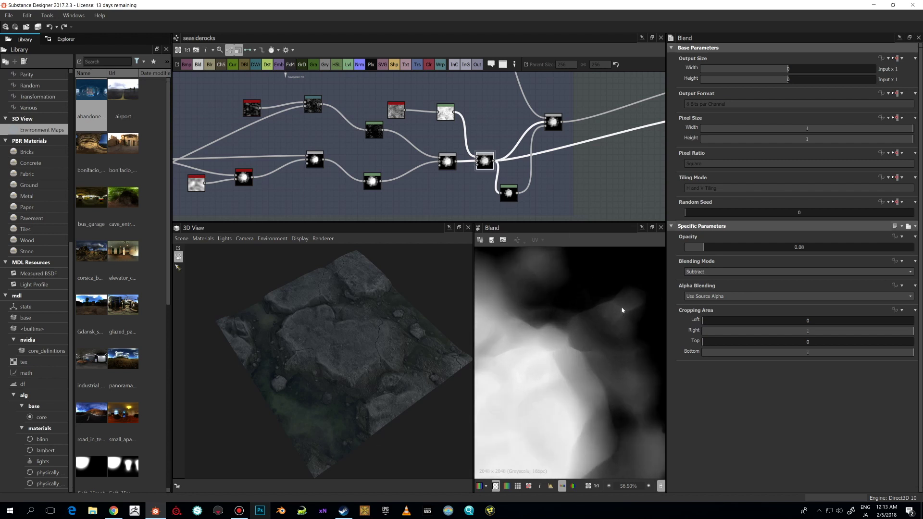
scroll(600, 288, "down", 1)
- Compare the neighbouring Blend and Levels outputs, then show the Multiply Blend at opacity 0.04
double_click(447, 162)
double_click(485, 162)
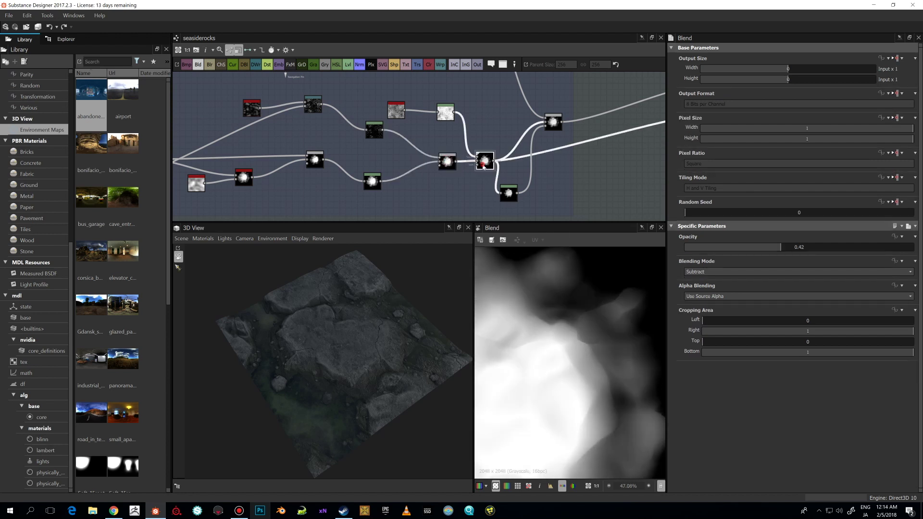
scroll(583, 312, "down", 1)
scroll(568, 171, "down", 2)
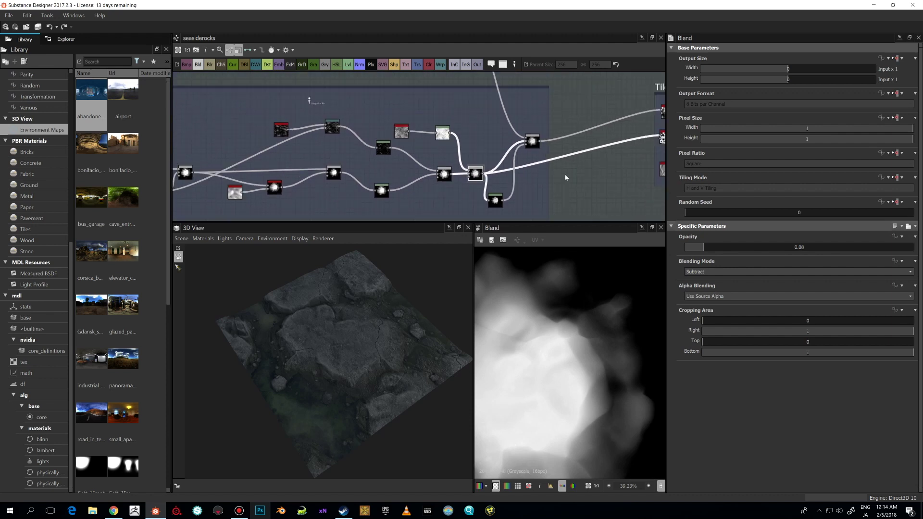
left_click(484, 206)
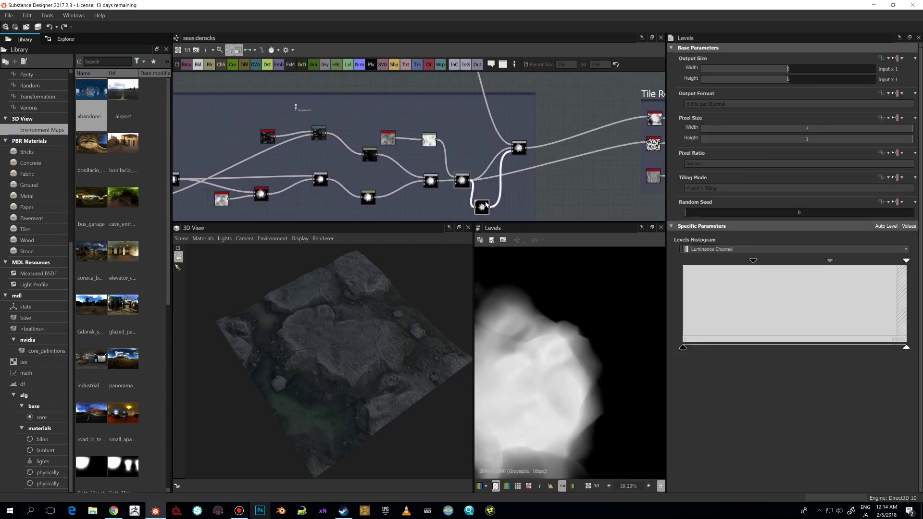
left_click(518, 148)
scroll(579, 312, "down", 1)
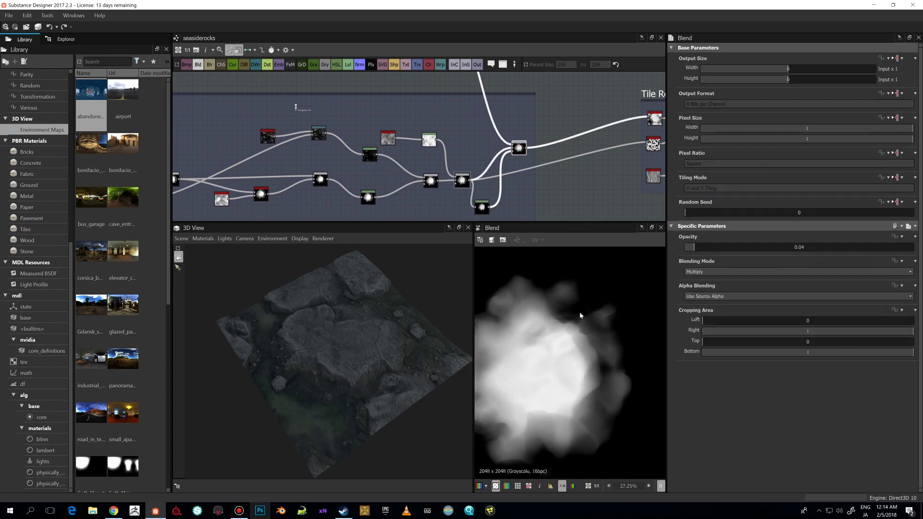
scroll(527, 123, "down", 3)
- Pan and zoom the graph to the Crack frame, nudging its lower Blend nodes
middle_click_drag(519, 172, 518, 186)
scroll(512, 156, "up", 2)
middle_click_drag(491, 113, 540, 167)
scroll(519, 190, "up", 2)
scroll(540, 167, "up", 1)
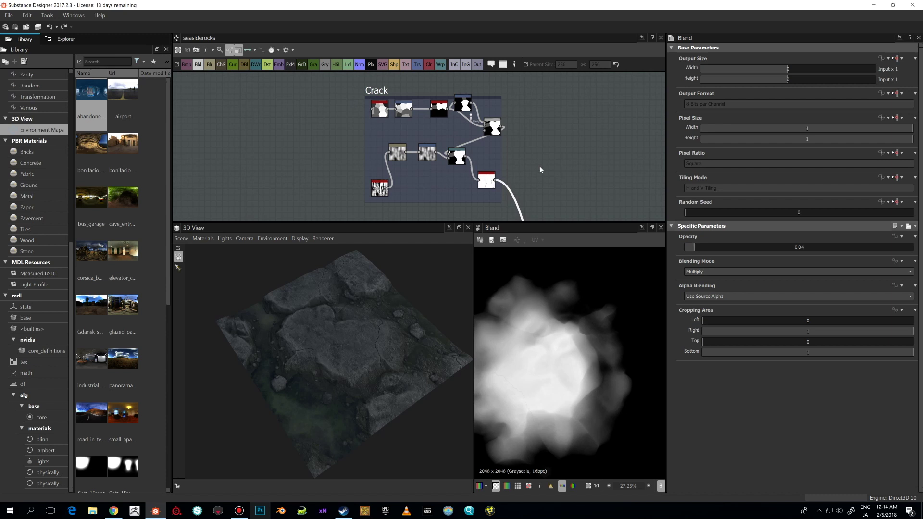
scroll(415, 349, "up", 3)
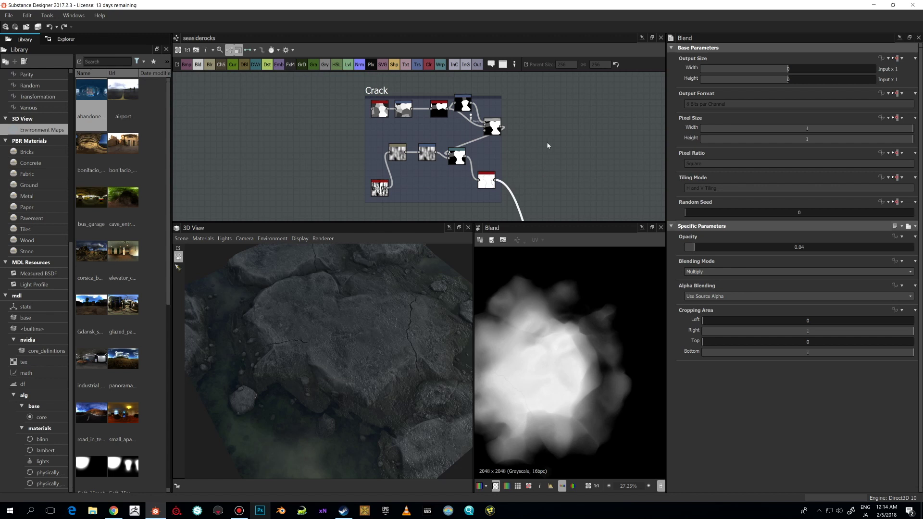
middle_click_drag(532, 137, 527, 138)
left_click_drag(491, 123, 485, 130)
middle_click_drag(540, 157, 551, 158)
- Orbit and zoom the 3D rock, then preview the Cells_4 noise at Scale 3, Disorder 0.08
left_click_drag(442, 274, 416, 318)
scroll(528, 172, "up", 2)
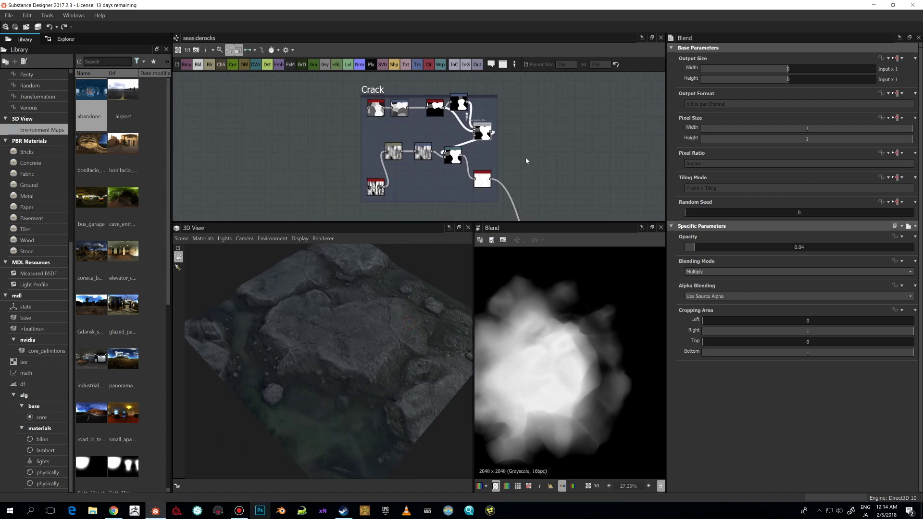
scroll(526, 157, "down", 2)
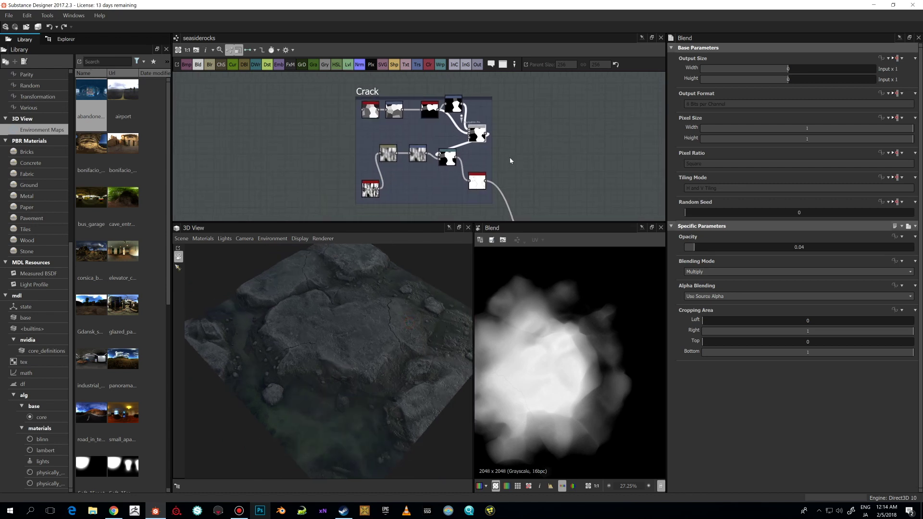
double_click(372, 114)
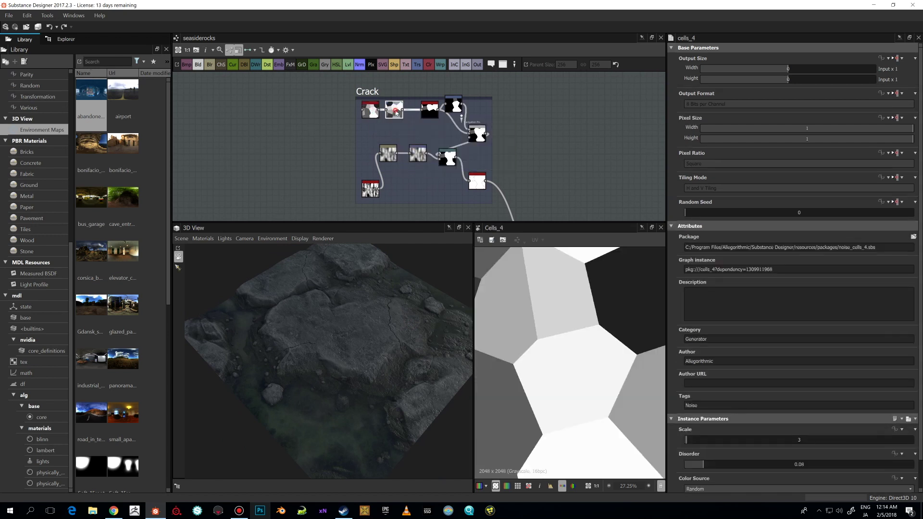
- Preview the Transformation 2D and histogram_scan outputs, aligning both nodes
double_click(395, 113)
left_click_drag(402, 118, 403, 126)
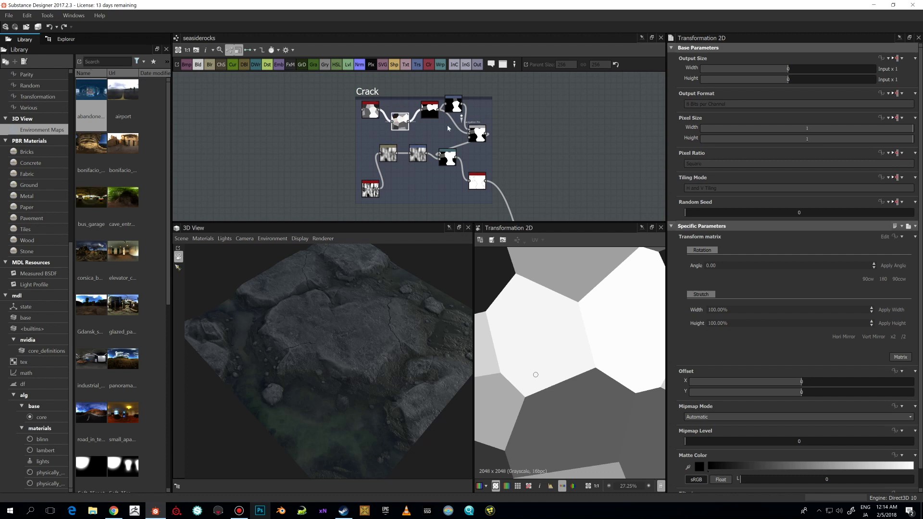
scroll(591, 307, "down", 3)
double_click(430, 110)
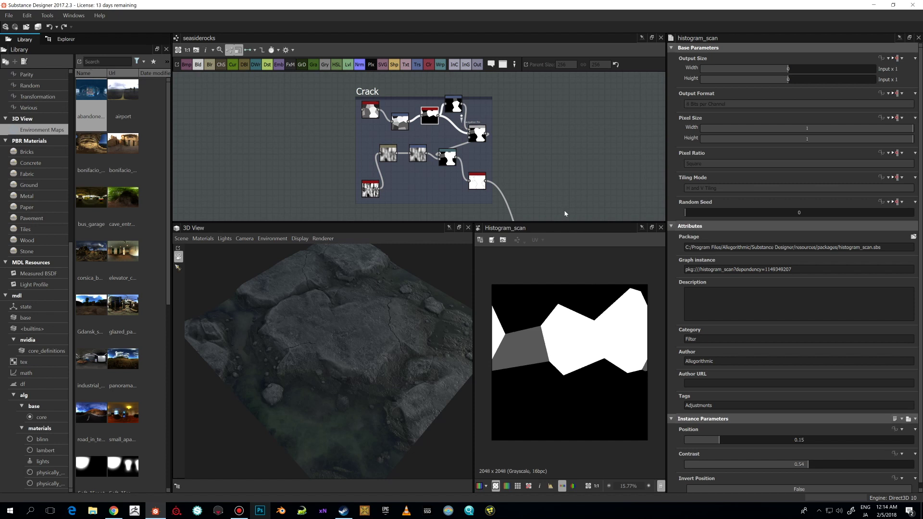
scroll(591, 317, "up", 1)
left_click_drag(429, 121, 430, 127)
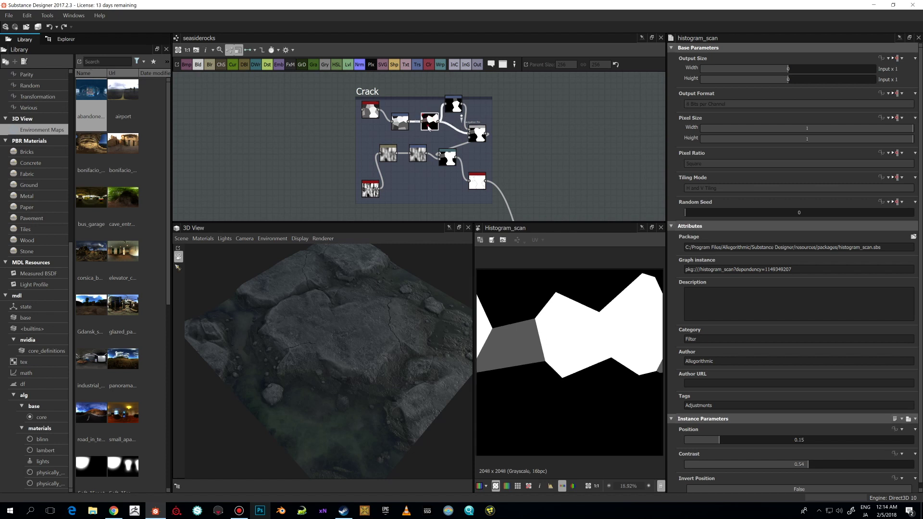
double_click(400, 121)
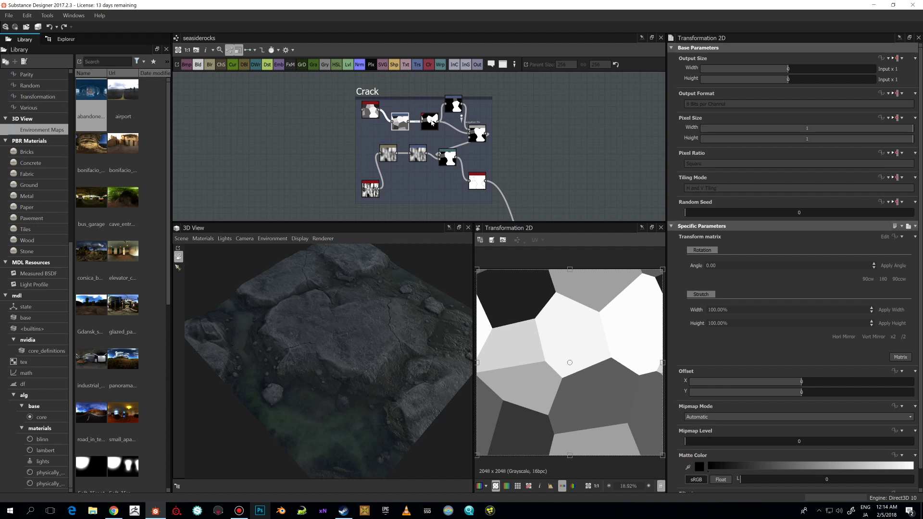
double_click(431, 122)
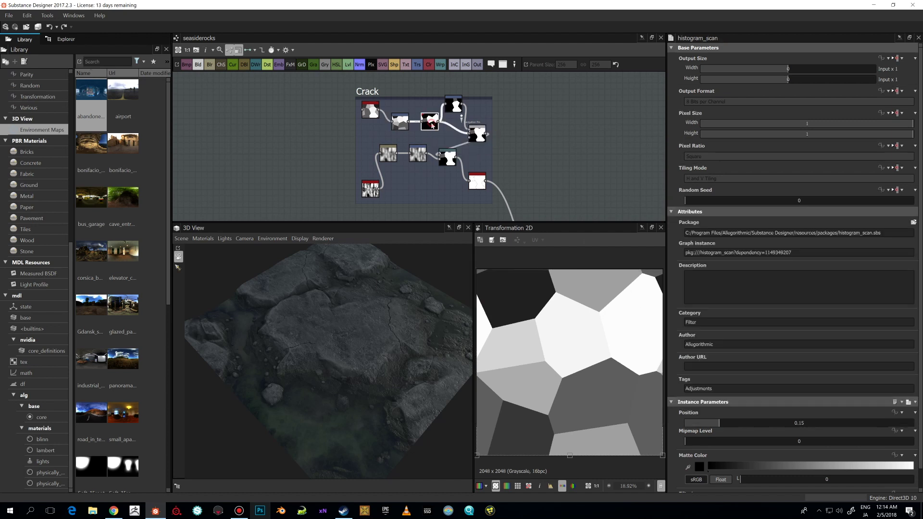
- Set the histogram_scan Position to 0.33 and Contrast to 0.26
left_click_drag(719, 441, 799, 440)
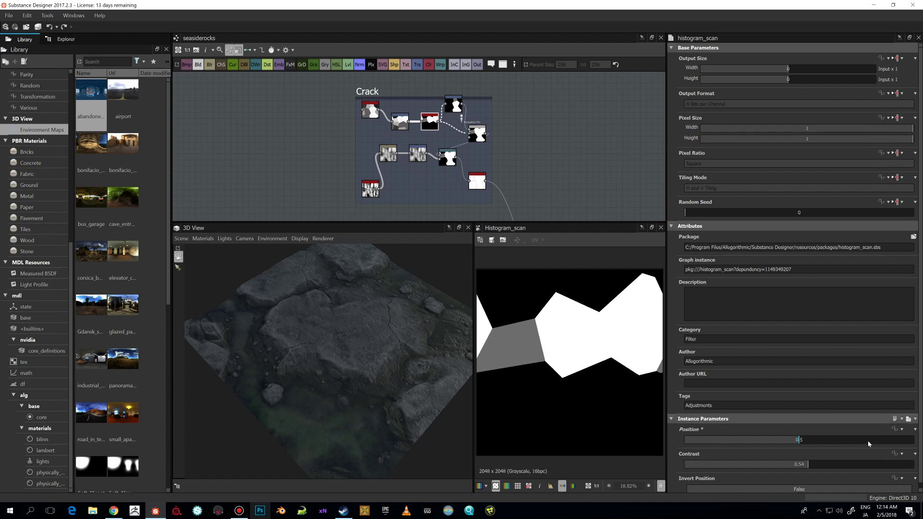
left_click(701, 441)
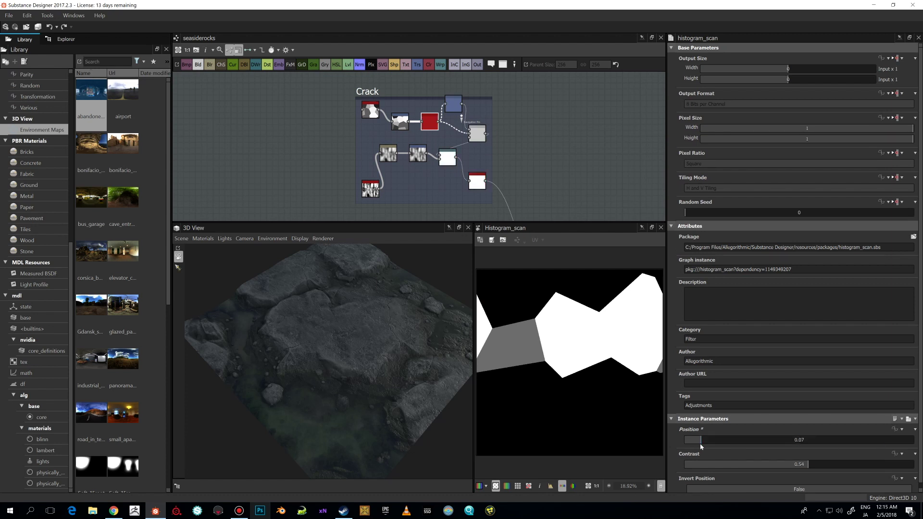
scroll(699, 443, "down", 1)
left_click(684, 438)
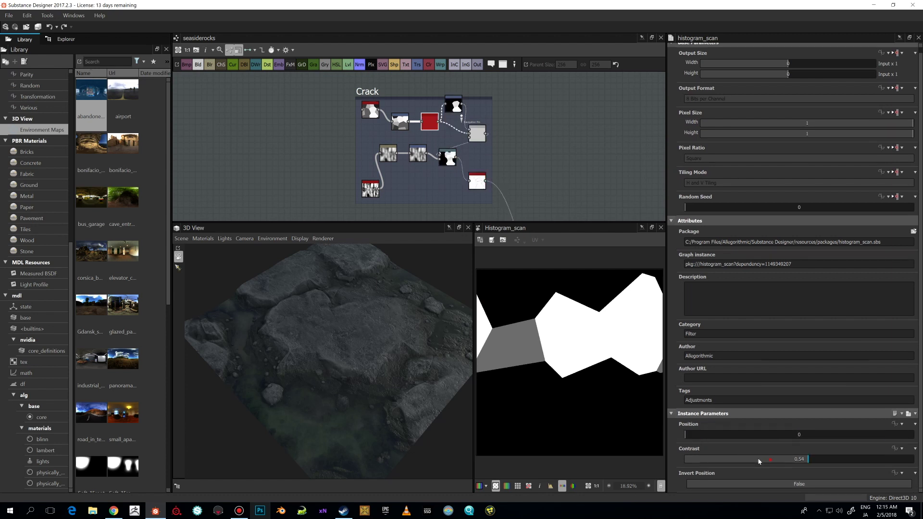
left_click(743, 458)
left_click(691, 435)
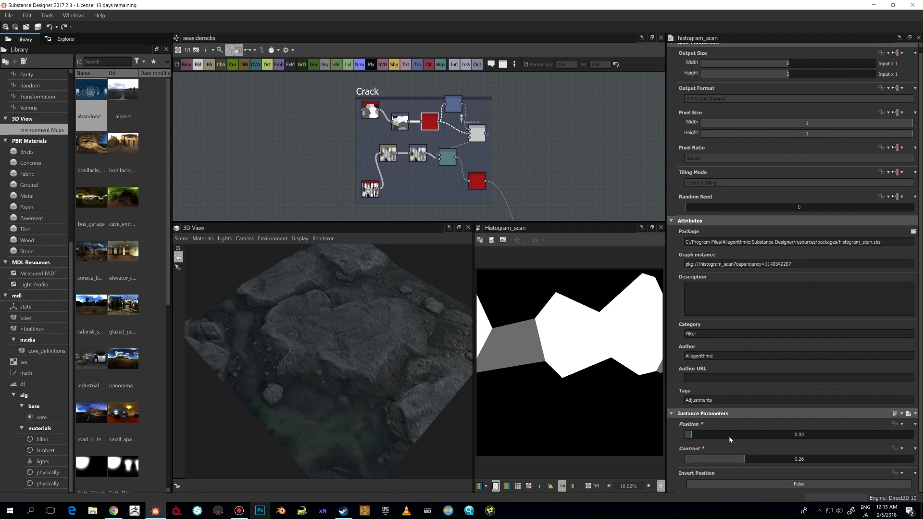
left_click(760, 435)
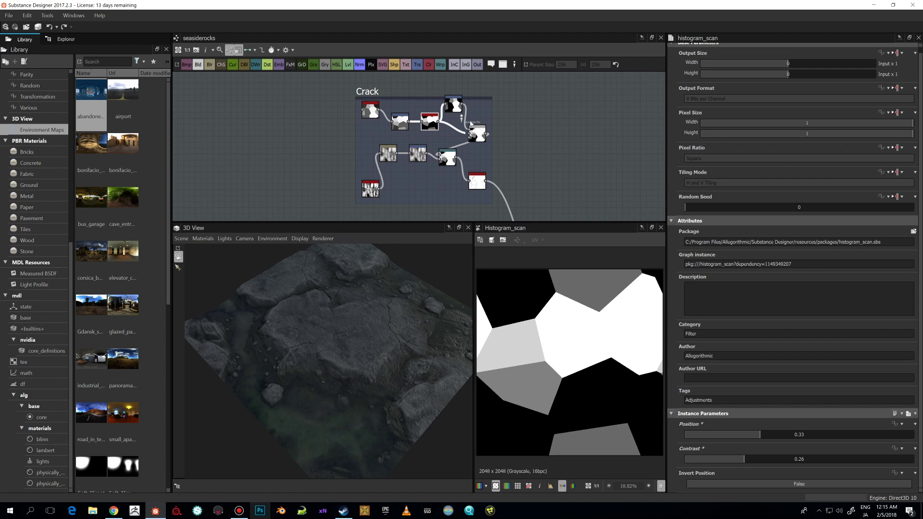
- Review the Crack Blend, Warp and grunge_map_003 outputs, then preview the Edge Detect lines
double_click(452, 105)
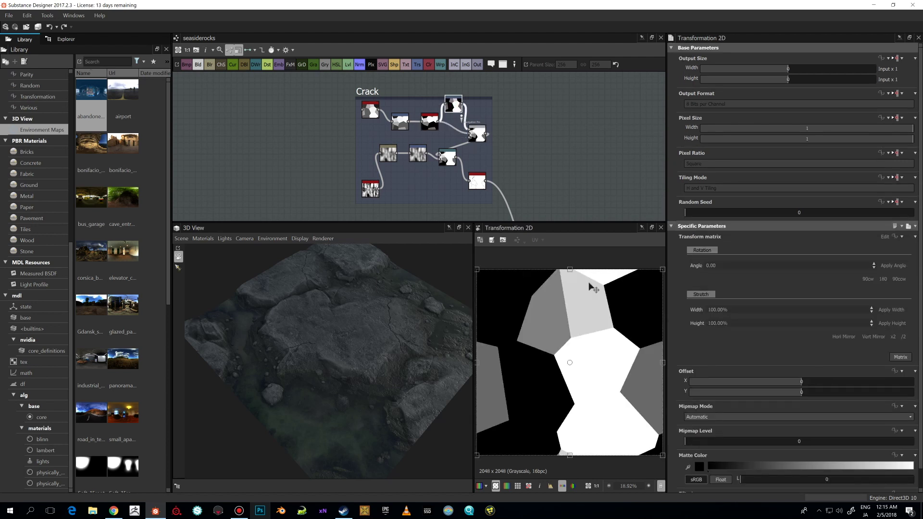
double_click(477, 134)
scroll(596, 353, "down", 2)
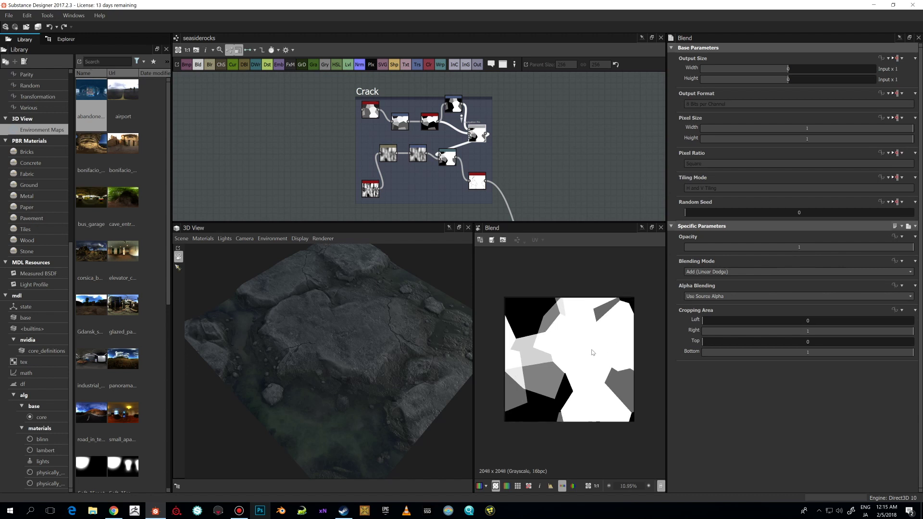
double_click(446, 158)
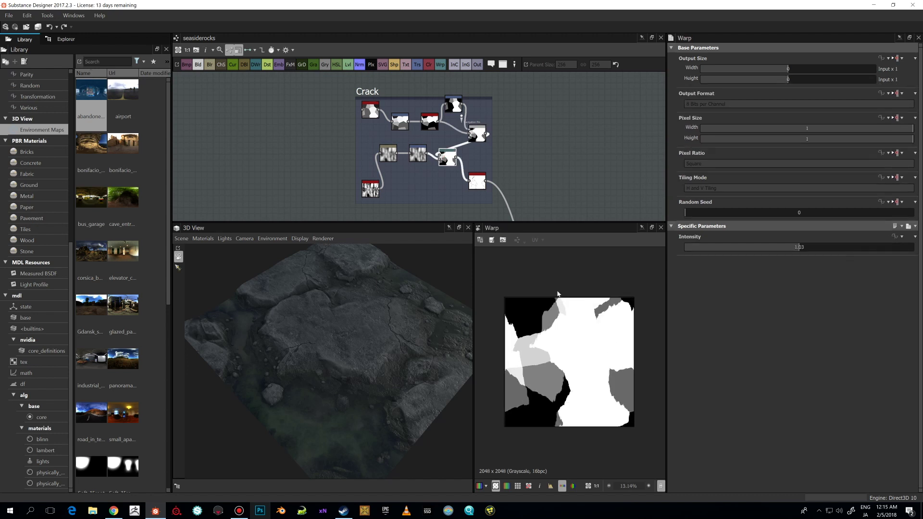
double_click(372, 192)
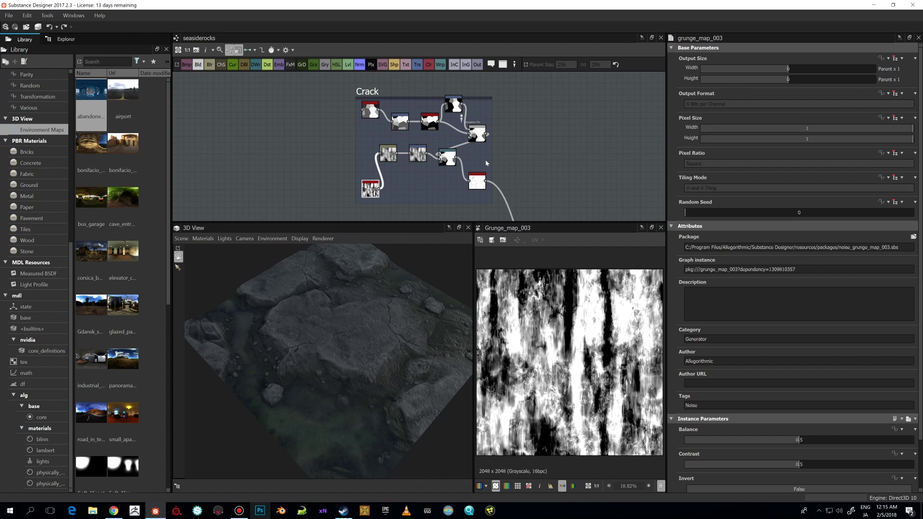
double_click(417, 153)
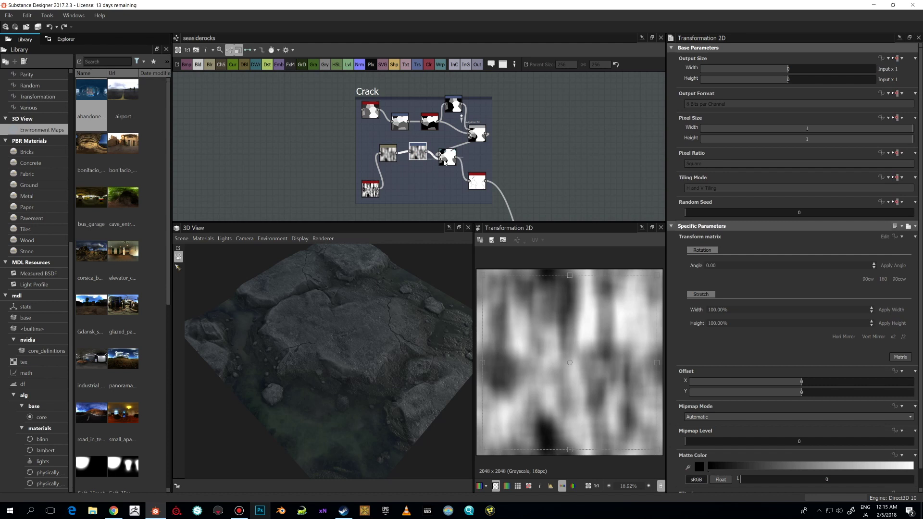
double_click(448, 161)
scroll(579, 355, "up", 5)
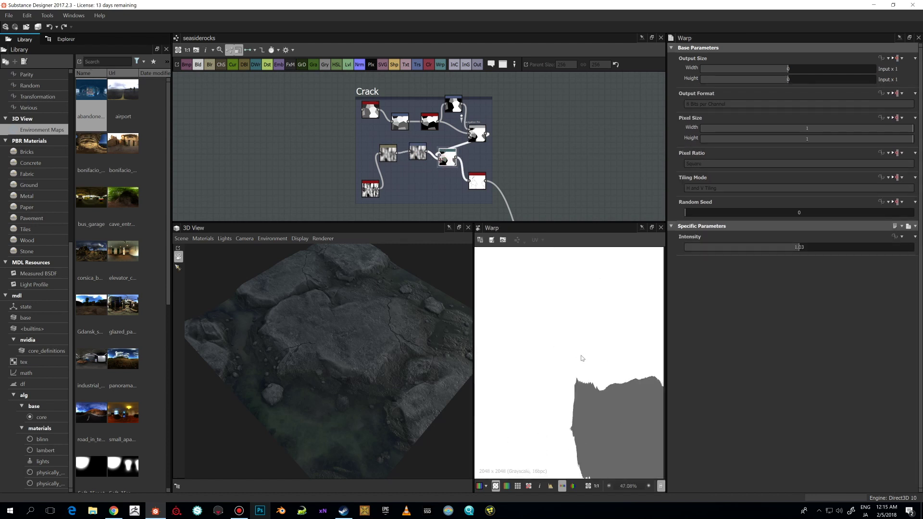
left_click(477, 181)
scroll(631, 370, "down", 3)
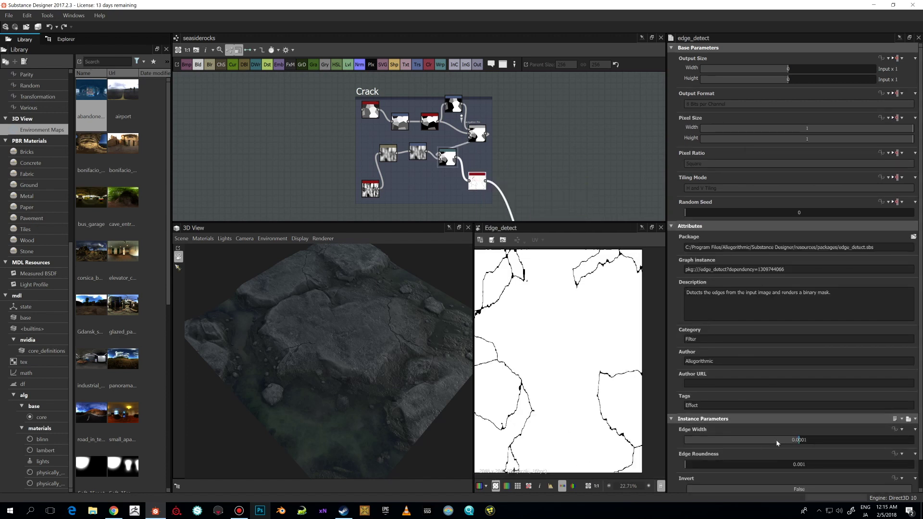
- Orbit the 3D preview to look at the rock surface from several angles
scroll(778, 443, "down", 1)
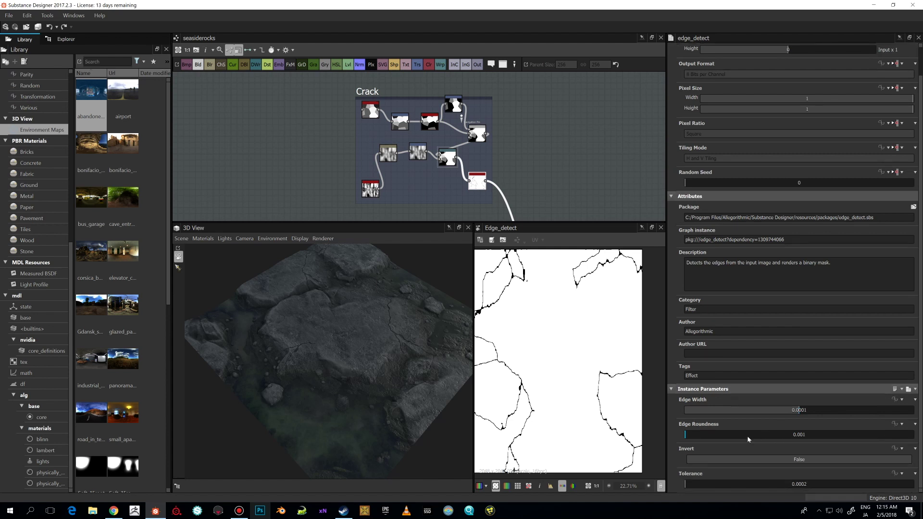
scroll(577, 366, "up", 3)
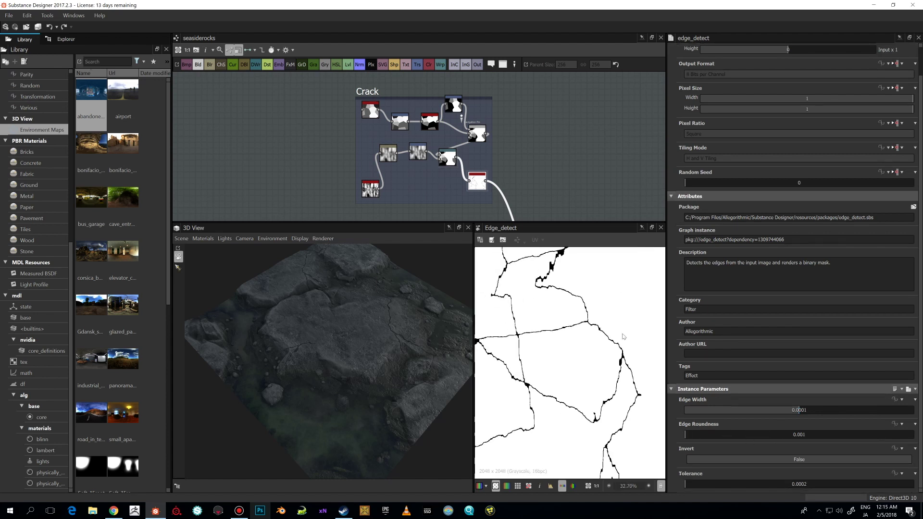
left_click_drag(433, 385, 457, 384)
scroll(562, 377, "down", 2)
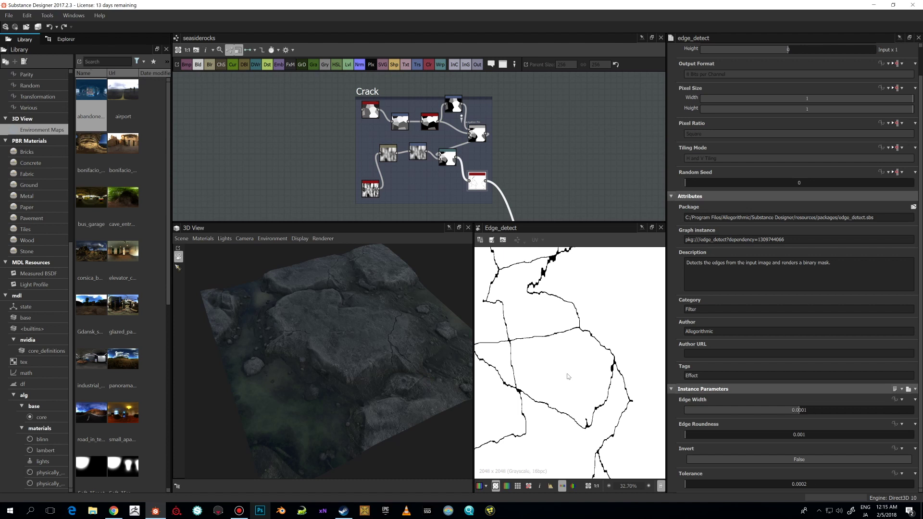
left_click_drag(406, 360, 461, 260)
scroll(515, 377, "down", 1)
mouse_move(420, 377)
left_mouse_down()
mouse_move(420, 344)
mouse_move(396, 365)
mouse_move(405, 371)
left_mouse_up()
scroll(405, 371, "down", 2)
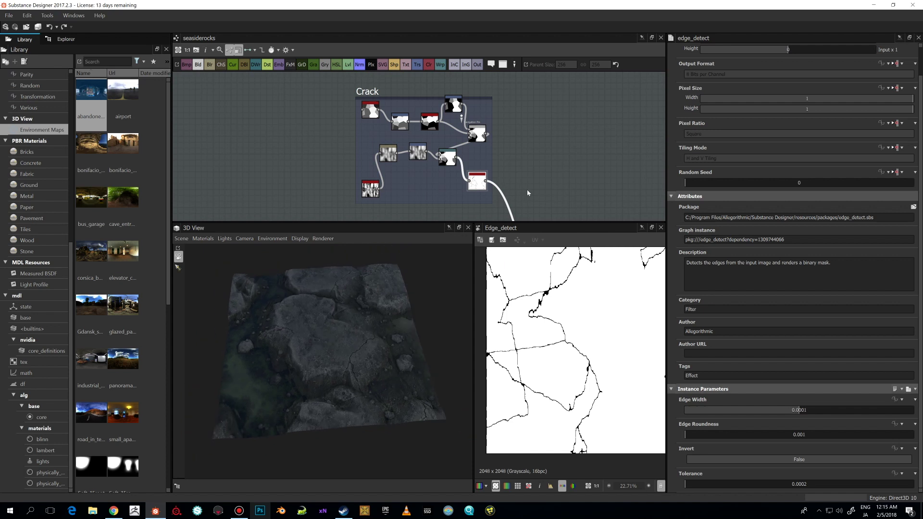
- Pan the graph to the Rock Shape chain and inspect its Multiply Blend node at opacity 0.04
middle_click_drag(532, 214, 497, 143)
scroll(529, 165, "down", 3)
middle_click_drag(557, 212, 503, 146)
left_click(480, 152)
scroll(504, 147, "up", 3)
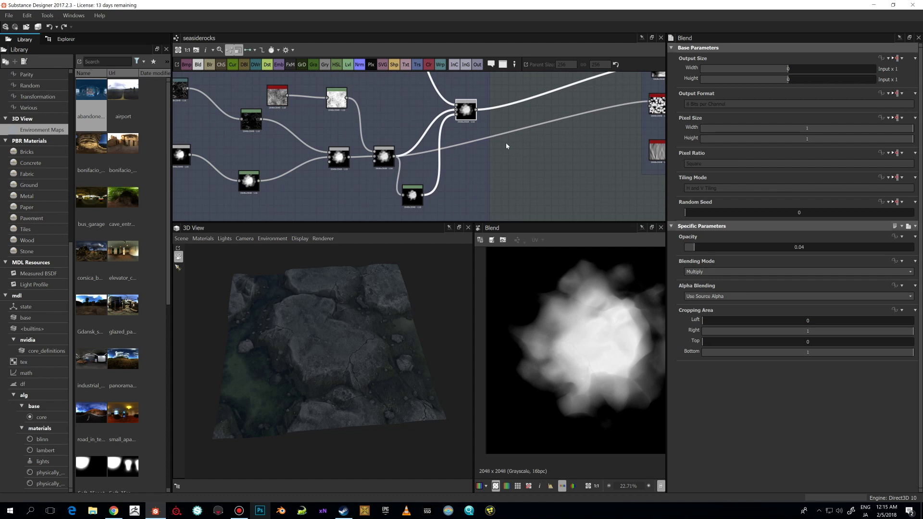
- Inspect the Levels node's output and parameters, orbiting the rock preview
left_click(407, 208)
scroll(585, 309, "down", 1)
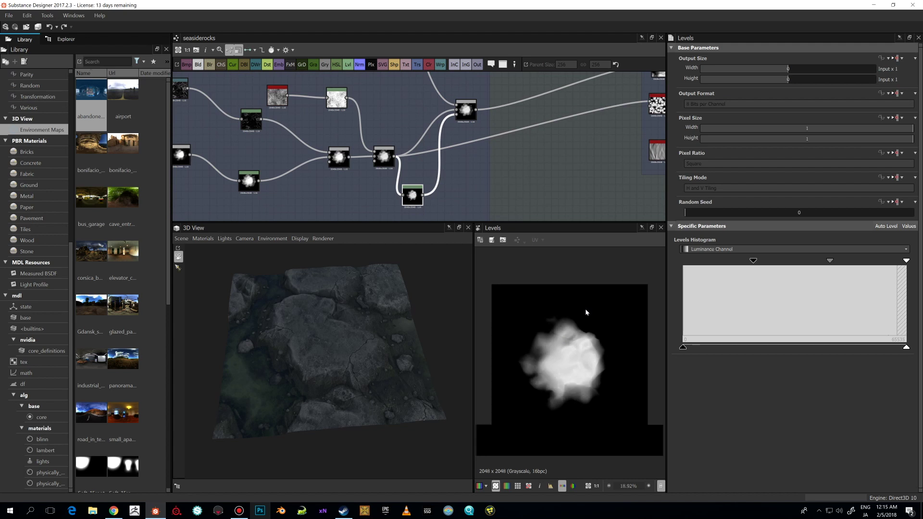
scroll(585, 312, "down", 1)
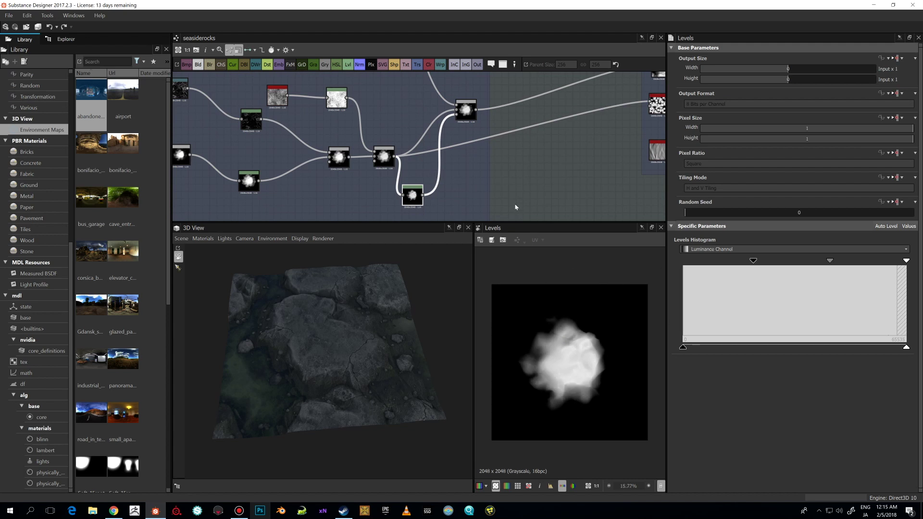
scroll(562, 324, "up", 3)
left_click_drag(380, 343, 406, 301, "alt")
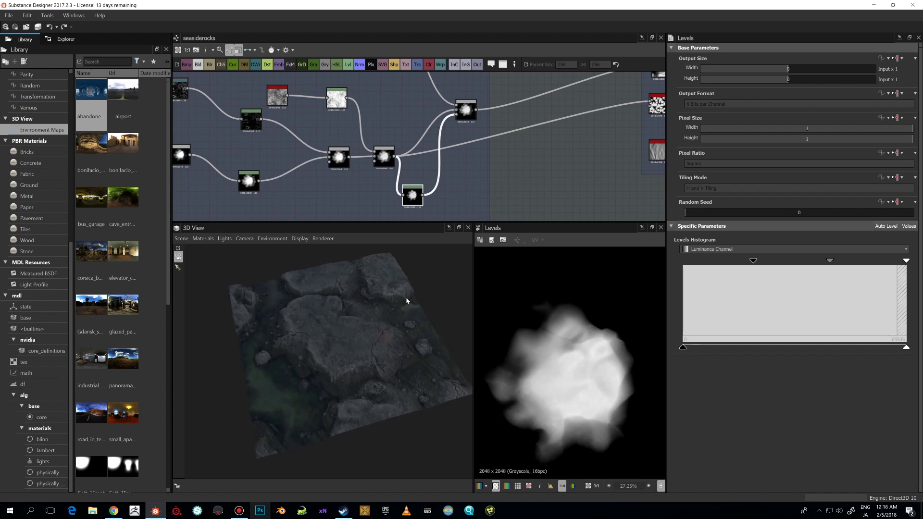
scroll(515, 166, "down", 3)
- Move to the Tile Rock frame, preview its Blend, and select tile_random (X/Y Amount 2)
middle_click_drag(485, 134, 435, 164)
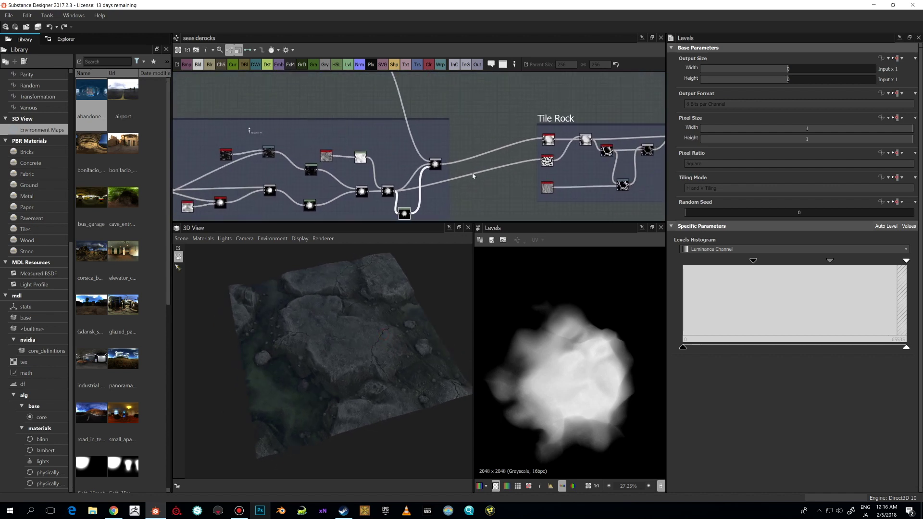
double_click(435, 164)
scroll(569, 363, "down", 2)
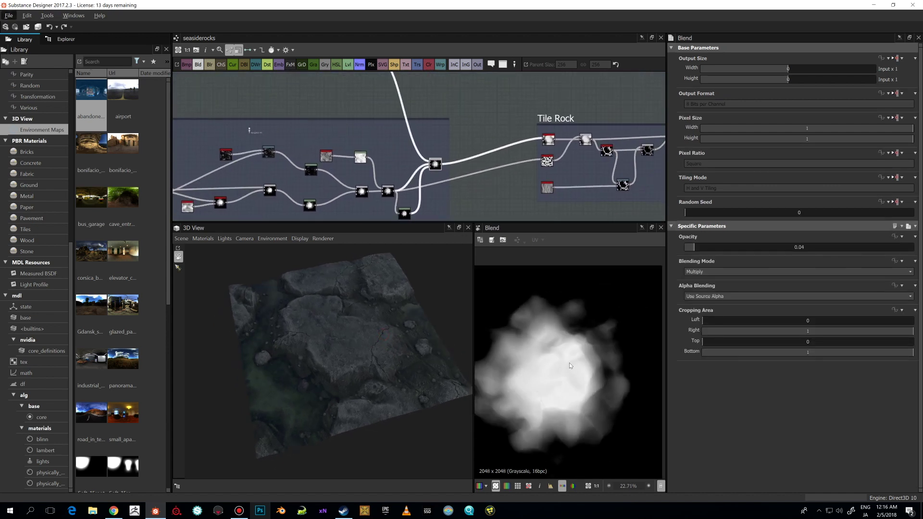
scroll(517, 200, "down", 1)
middle_click_drag(516, 199, 442, 167)
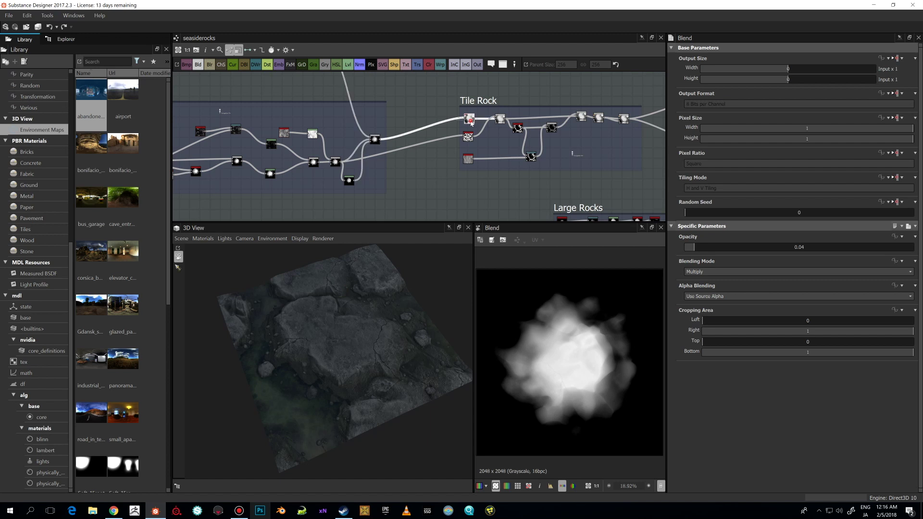
left_click(471, 122)
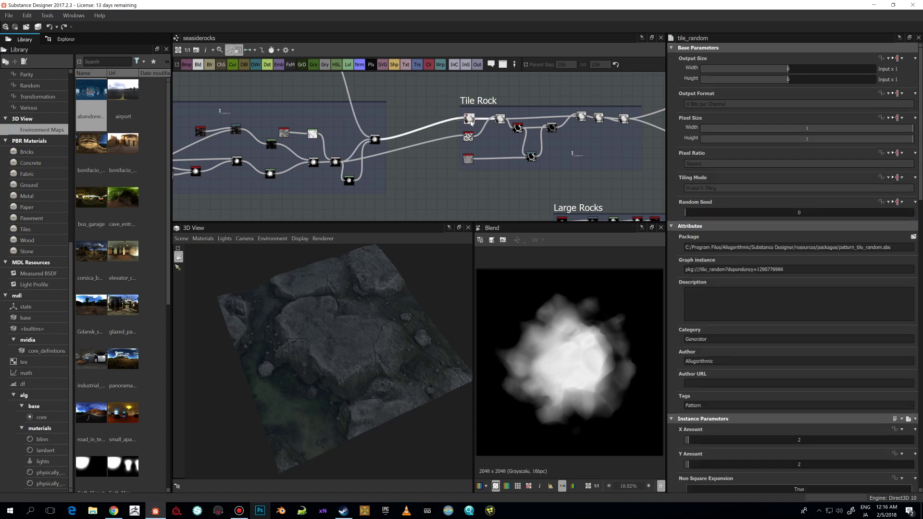
- Preview the tile_random pattern and try lowering its Shape Scale from 2.48 to 1.63
double_click(470, 122)
scroll(724, 339, "down", 9)
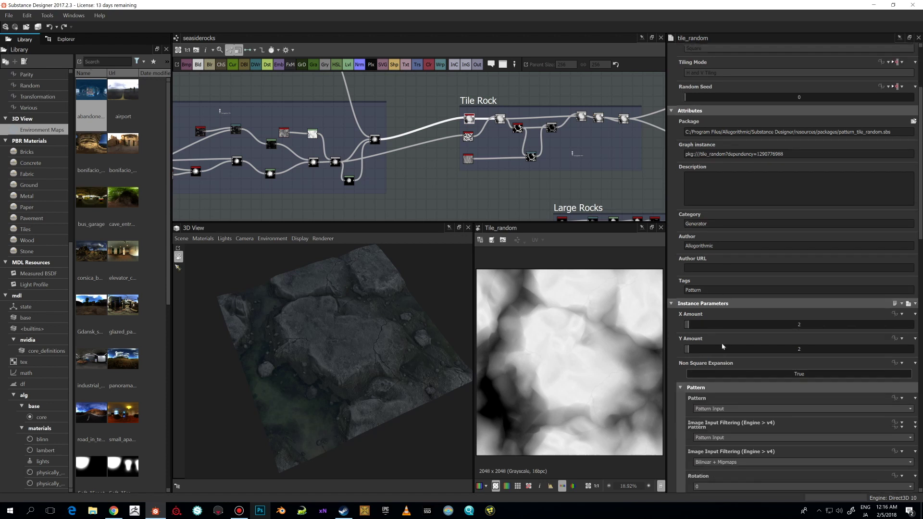
scroll(722, 346, "down", 2)
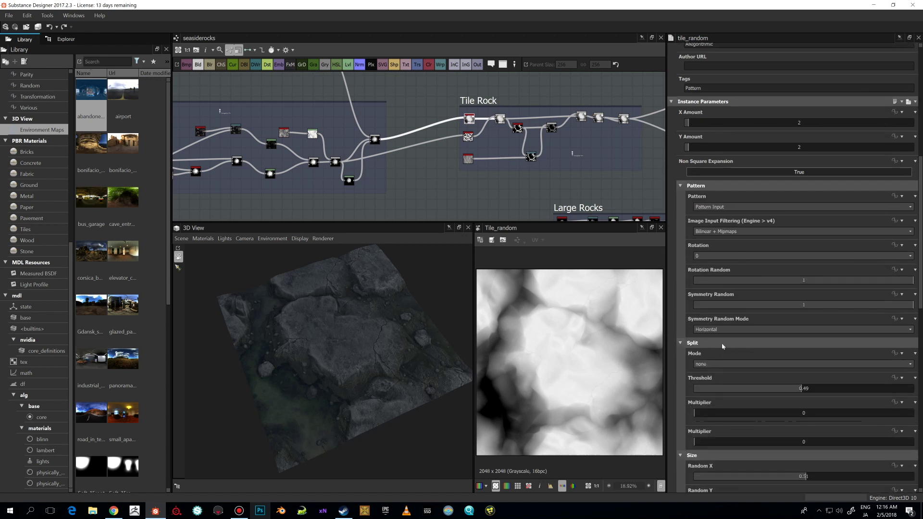
scroll(722, 346, "down", 6)
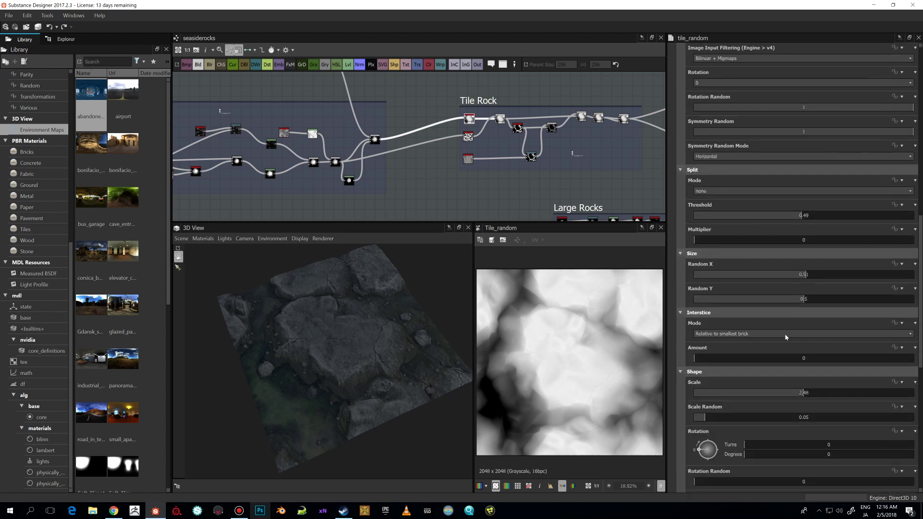
left_click_drag(800, 394, 780, 392)
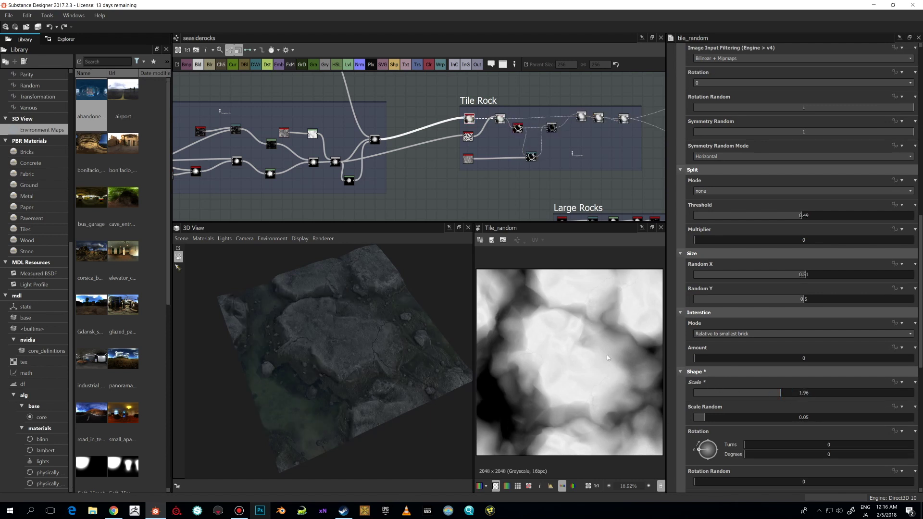
scroll(608, 356, "down", 1)
left_click_drag(777, 392, 766, 394)
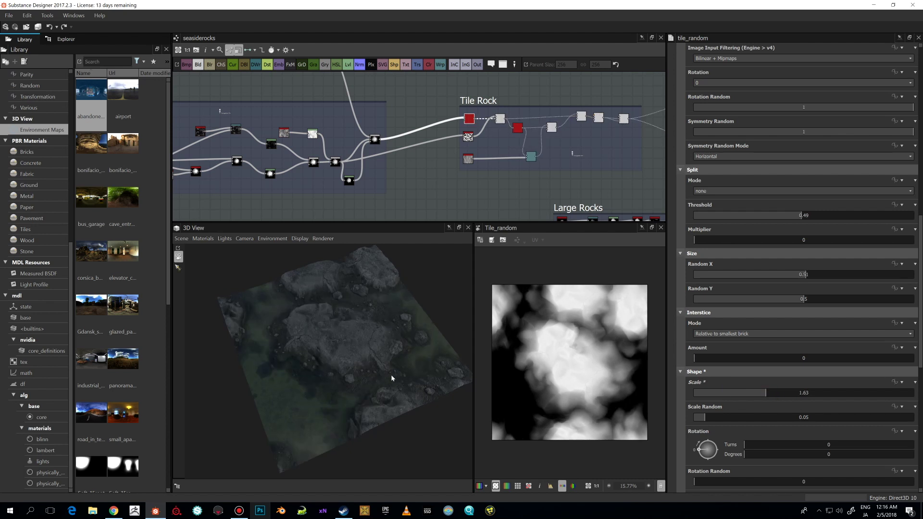
- Raise tile_random's Shape Scale to 2.63 so the rock blobs merge into large masses
mouse_move(379, 354)
left_mouse_down()
mouse_move(399, 354)
mouse_move(407, 338)
mouse_move(353, 348)
mouse_move(399, 357)
mouse_move(385, 350)
left_mouse_up()
left_click_drag(792, 391, 810, 394)
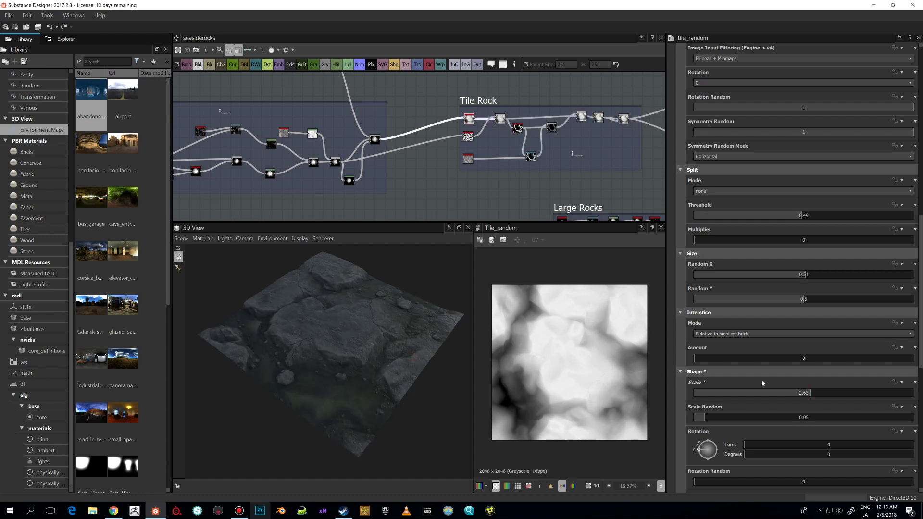
scroll(762, 383, "down", 5)
scroll(762, 383, "down", 3)
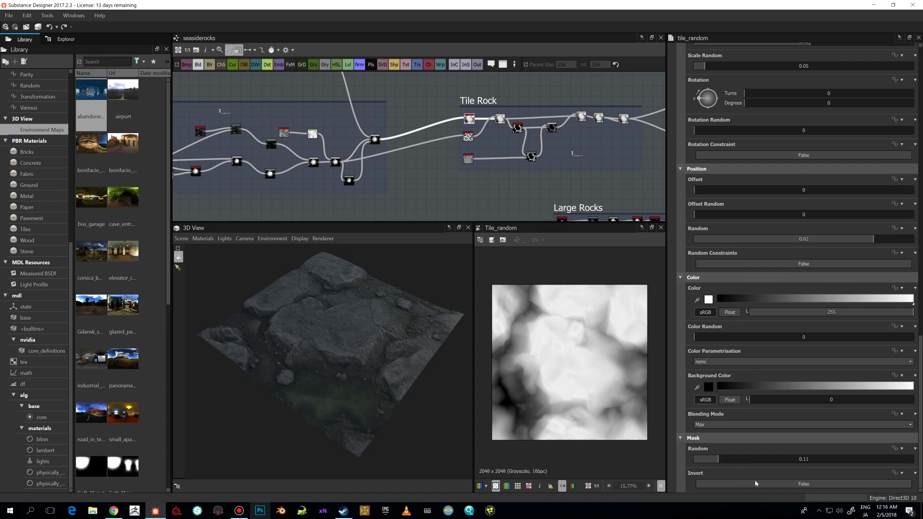
- Try tile_random's Blending Mode as Add/Sub, then return it to Max
left_click(722, 425)
left_click(722, 433)
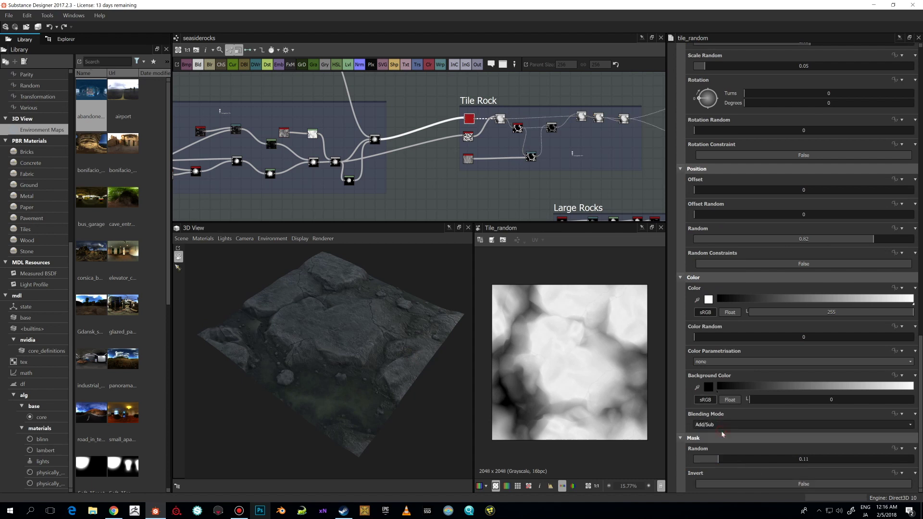
mouse_move(370, 367)
left_mouse_down()
mouse_move(403, 373)
mouse_move(383, 361)
left_mouse_up()
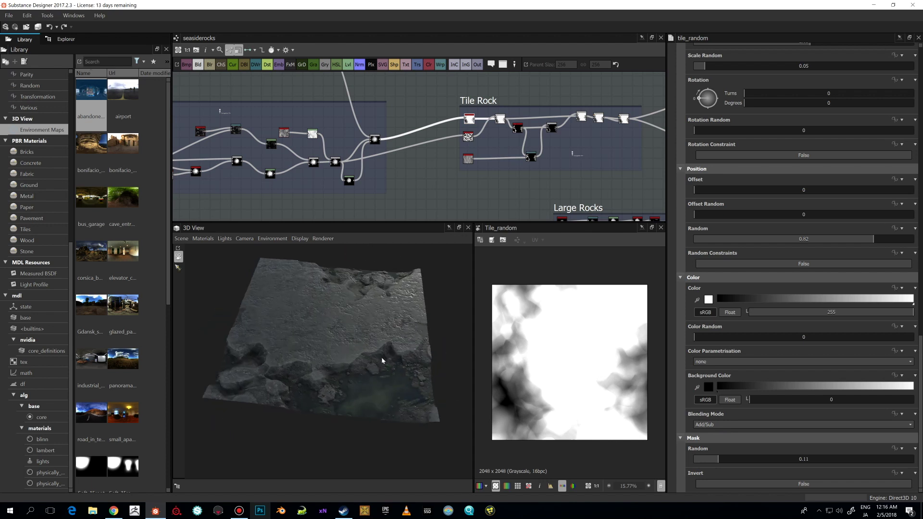
left_click(699, 425)
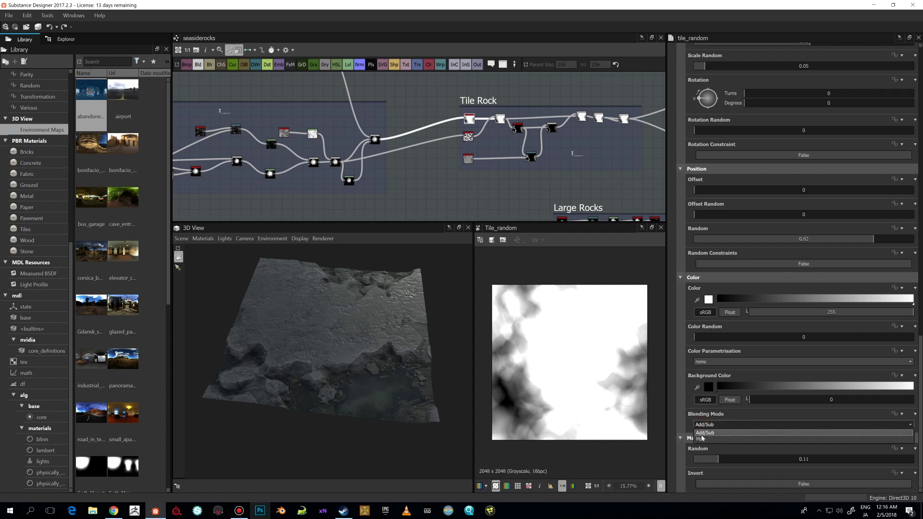
left_click(702, 440)
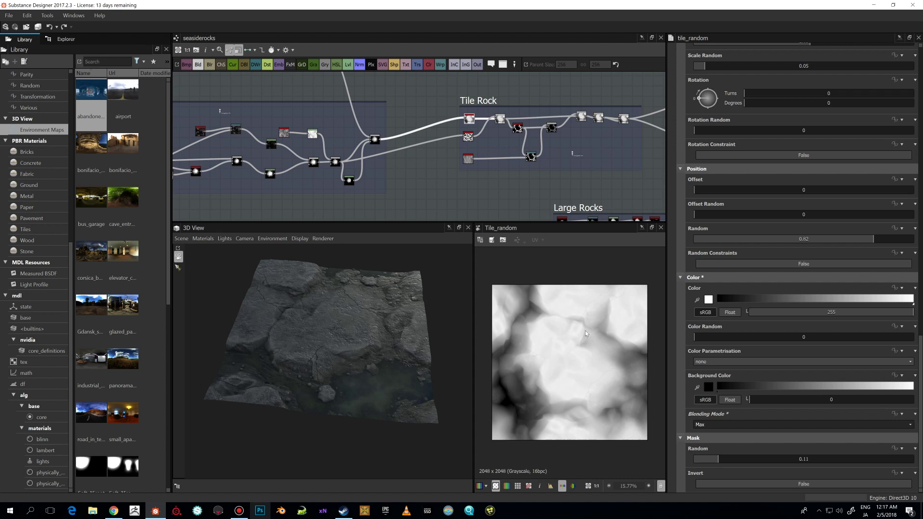
- Show the 3D View's Default material settings (Tessellation Factor 4, Tiling 1)
left_click_drag(400, 340, 365, 346)
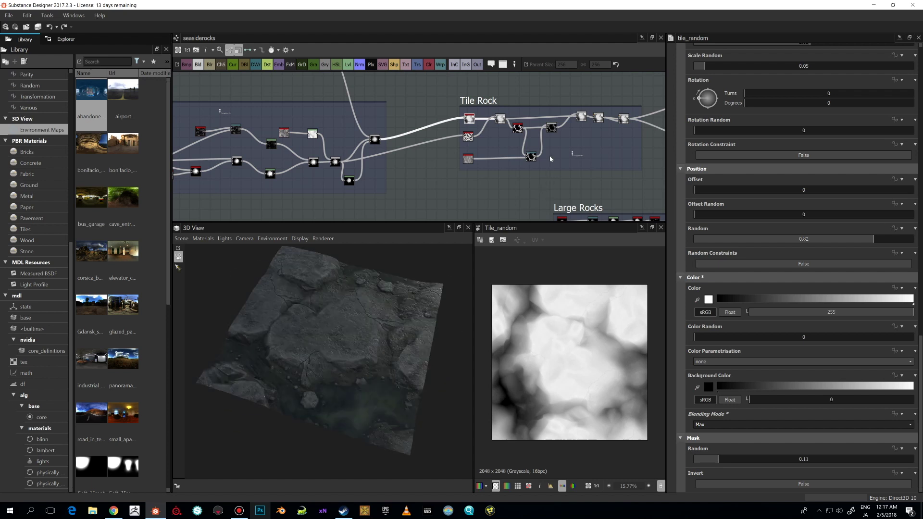
middle_click_drag(541, 166, 500, 165)
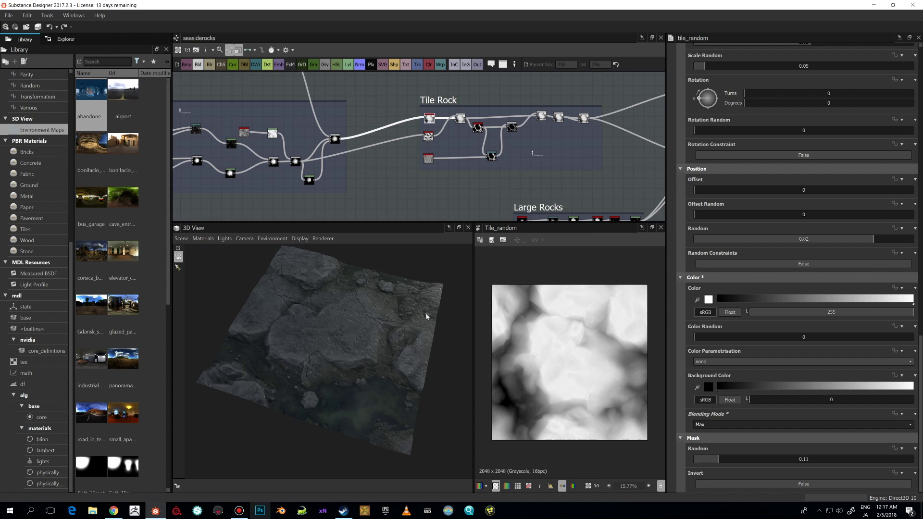
left_click_drag(375, 334, 391, 322)
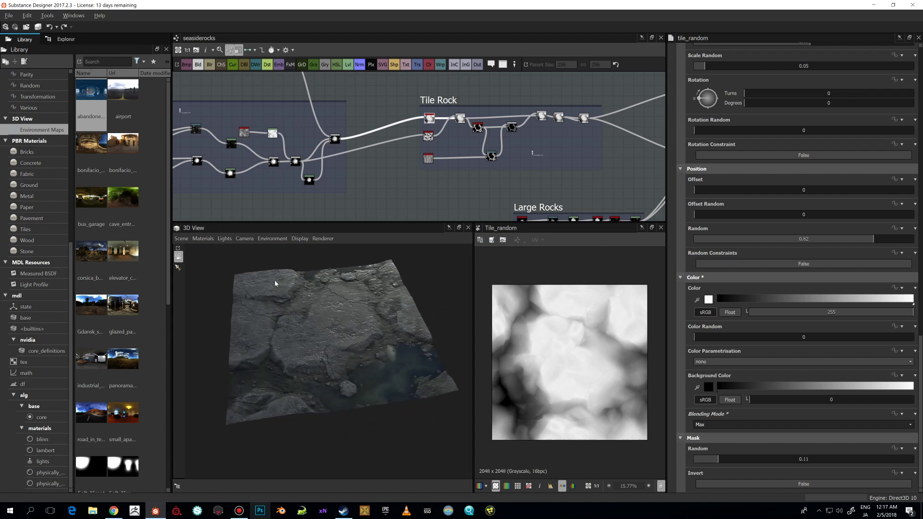
left_click(202, 238)
left_click(248, 250)
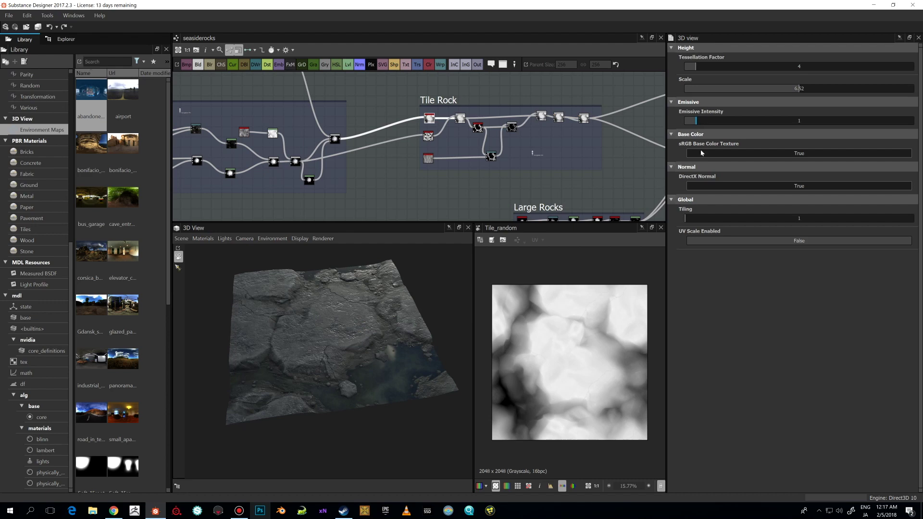
mouse_move(701, 218)
left_mouse_down()
mouse_move(711, 219)
mouse_move(696, 221)
left_mouse_up()
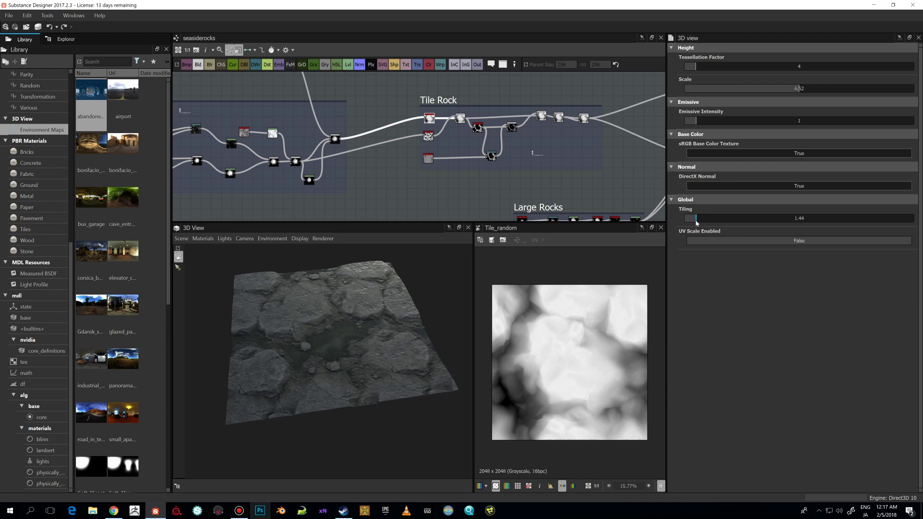
left_click_drag(697, 221, 698, 221)
mouse_move(389, 337)
left_mouse_down("alt")
mouse_move(429, 352)
mouse_move(381, 346)
left_mouse_up("alt")
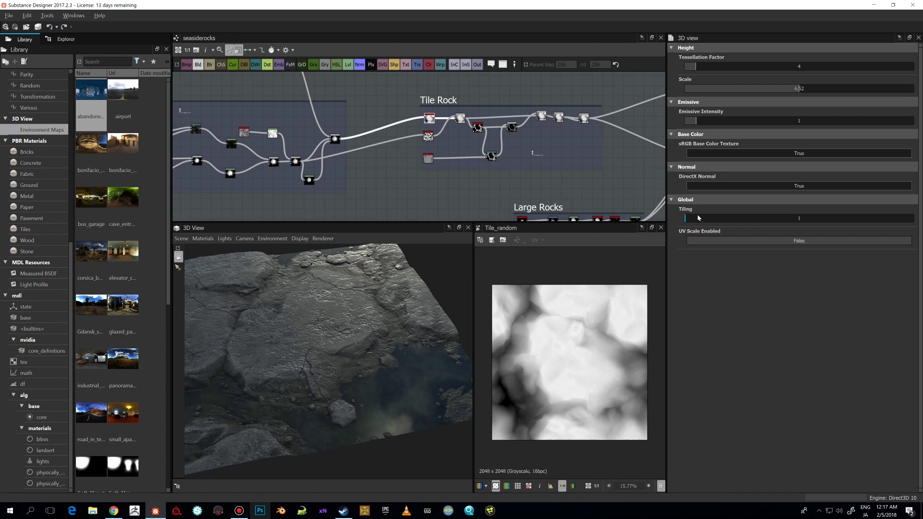
left_click_drag(371, 346, 361, 319)
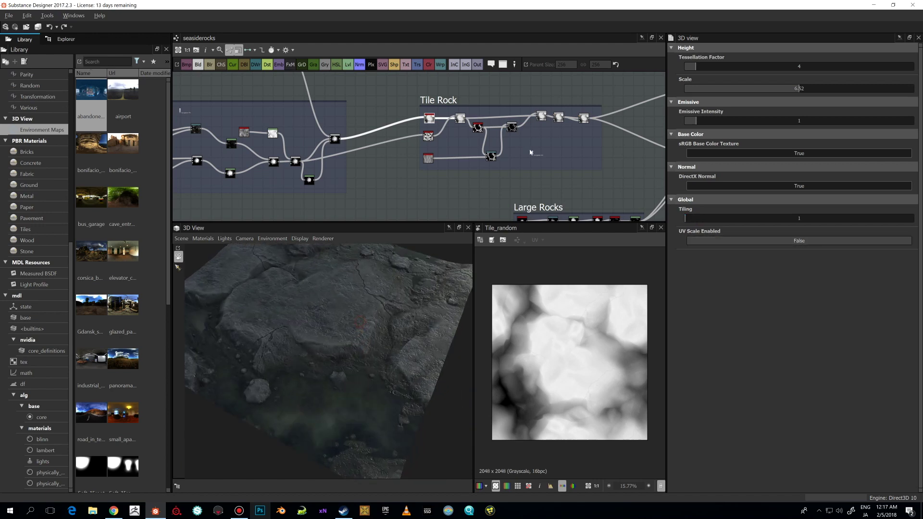
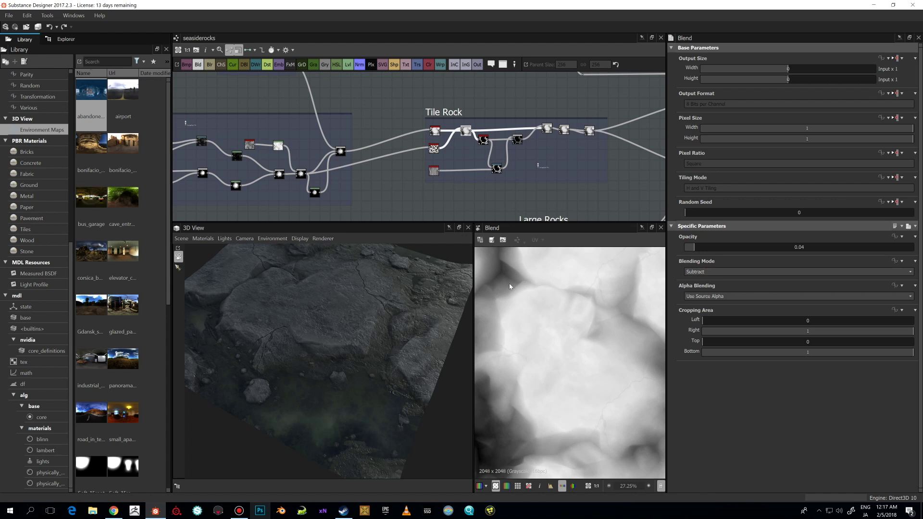
left_click(435, 131)
left_click(465, 133)
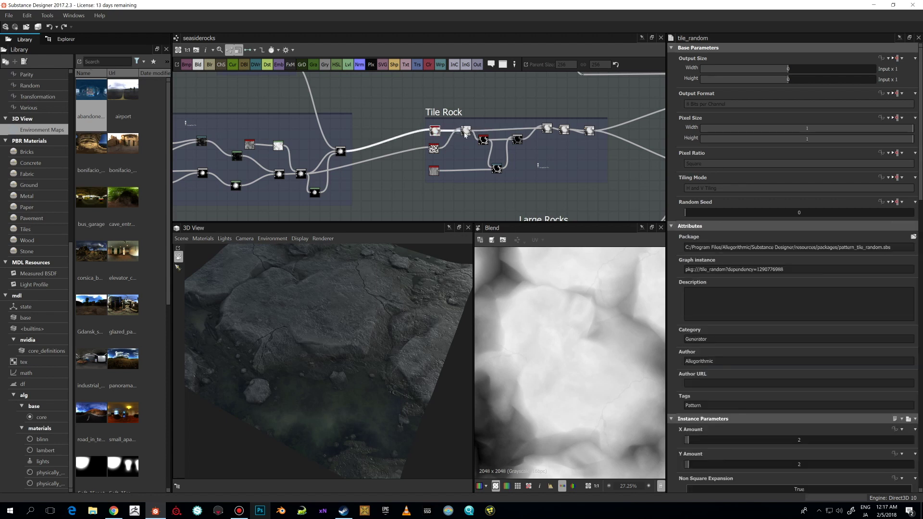
double_click(437, 134)
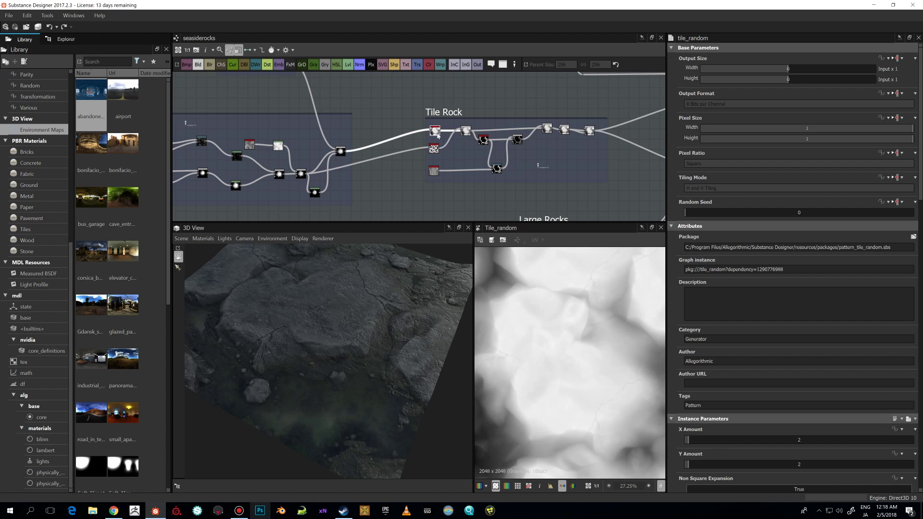
double_click(465, 131)
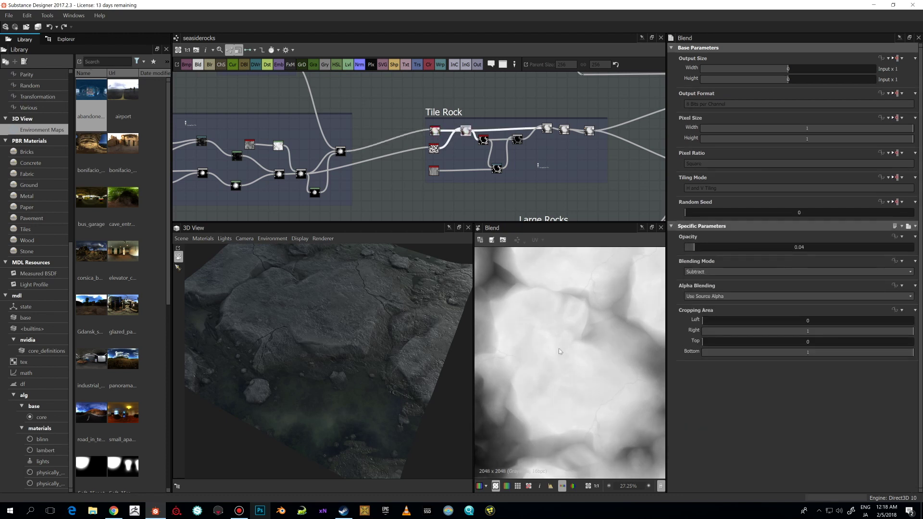
middle_click_drag(548, 349, 564, 359)
left_click_drag(457, 356, 366, 337)
scroll(519, 174, "down", 1)
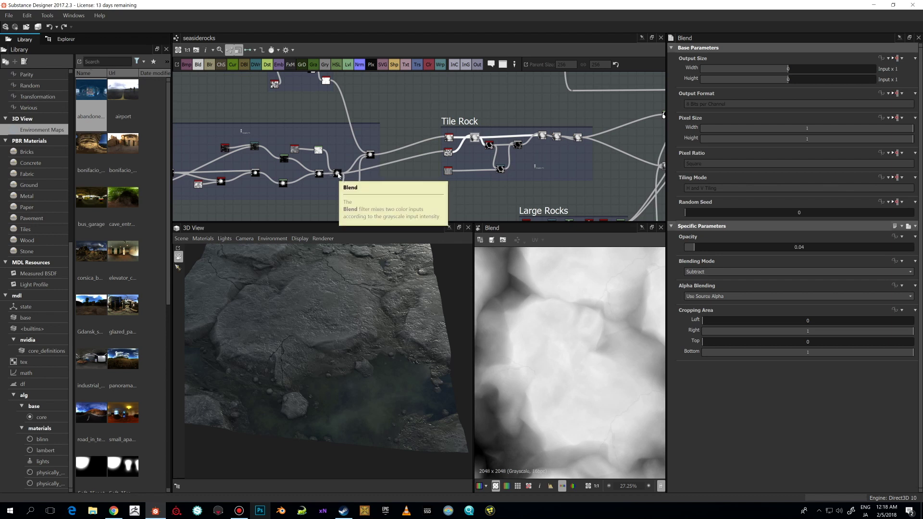
- Select the Blend feeding Tile Rock, fit the 2D view, and preview the denser tile_random pattern
left_click(338, 175)
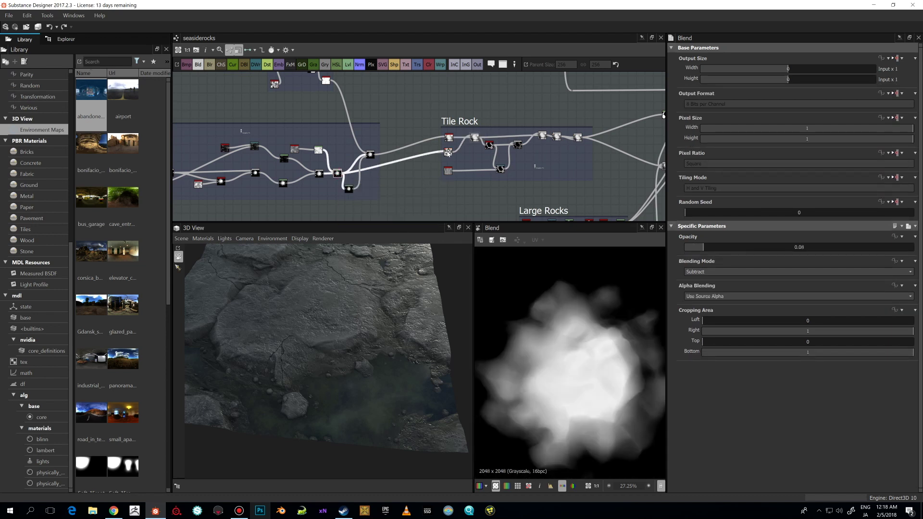
key("f")
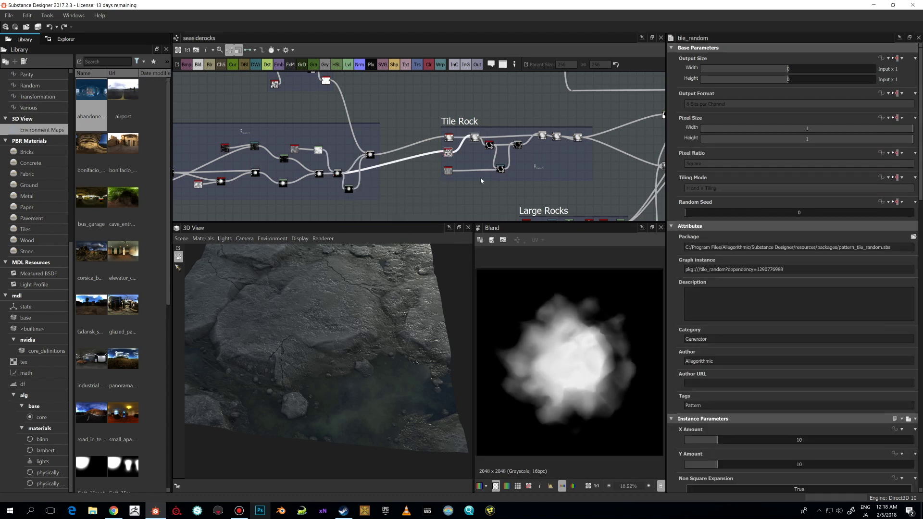
double_click(448, 152)
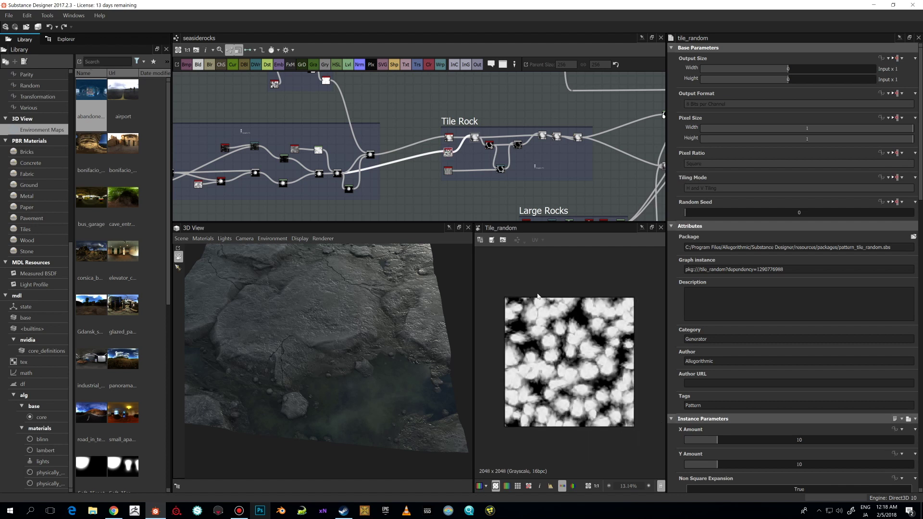
scroll(438, 181, "up", 5)
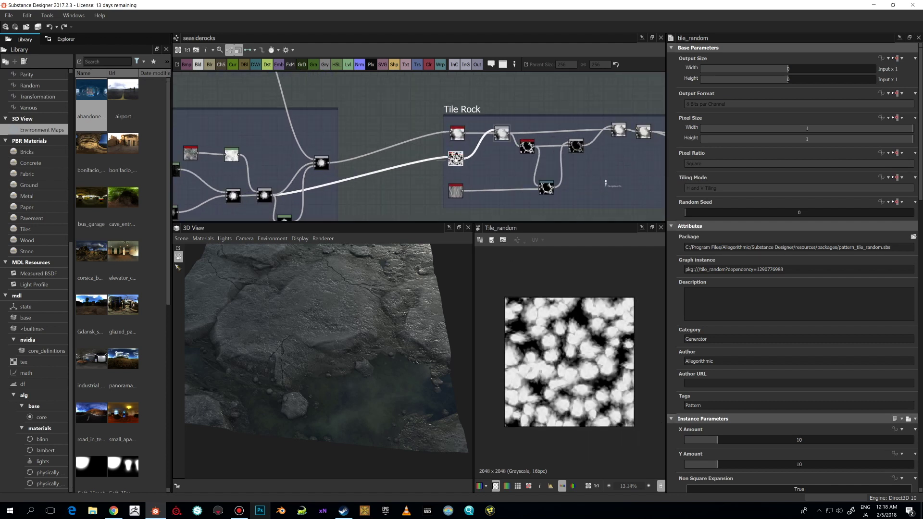
scroll(485, 148, "up", 1)
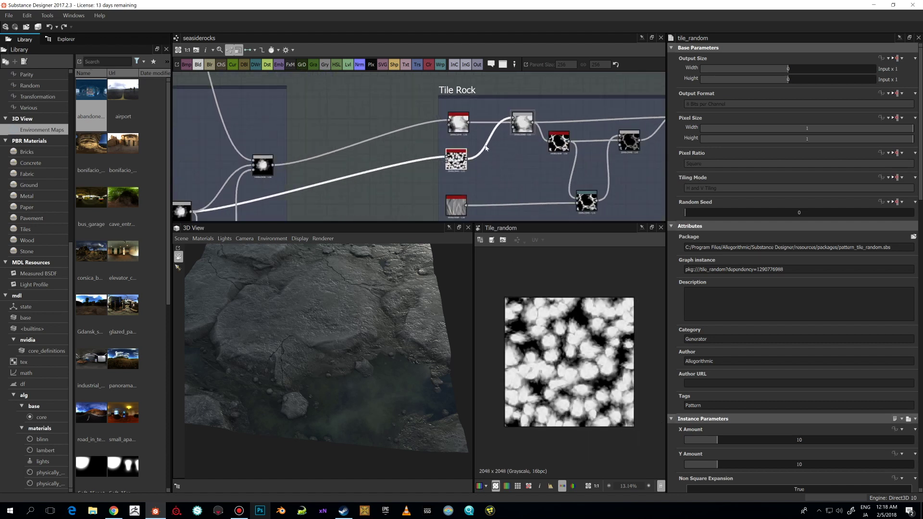
- Preview the Blend after the tile patterns, then the histogram_select crack mask (position 0.59, range 0.26)
left_click(522, 128)
double_click(522, 127)
left_click_drag(384, 303, 400, 303)
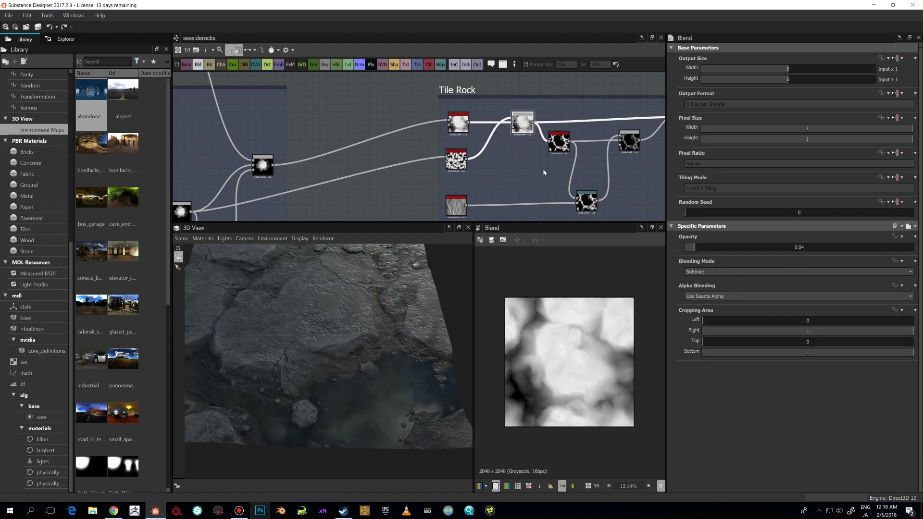
scroll(543, 168, "down", 2)
middle_click_drag(541, 169, 469, 157)
double_click(481, 137)
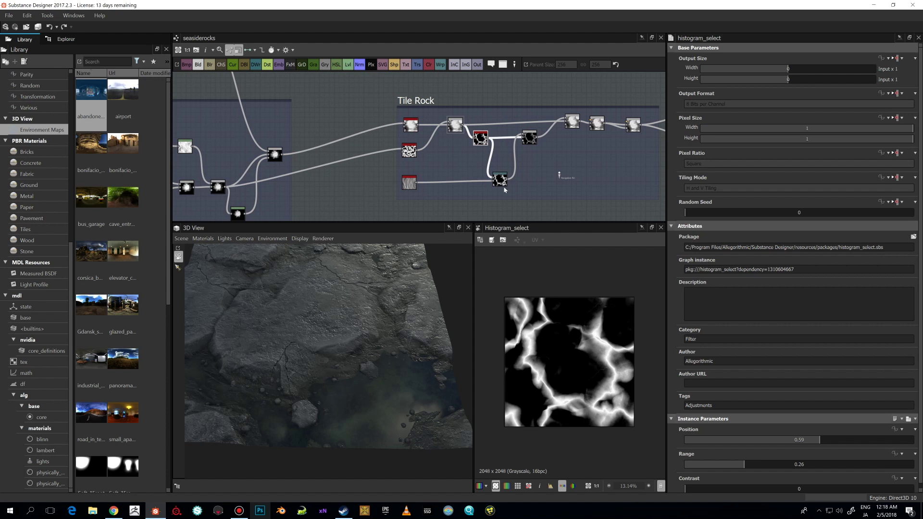
- Preview the upper Blend node, orbit the rock preview, and view the histogram_select crack mask again
double_click(455, 124)
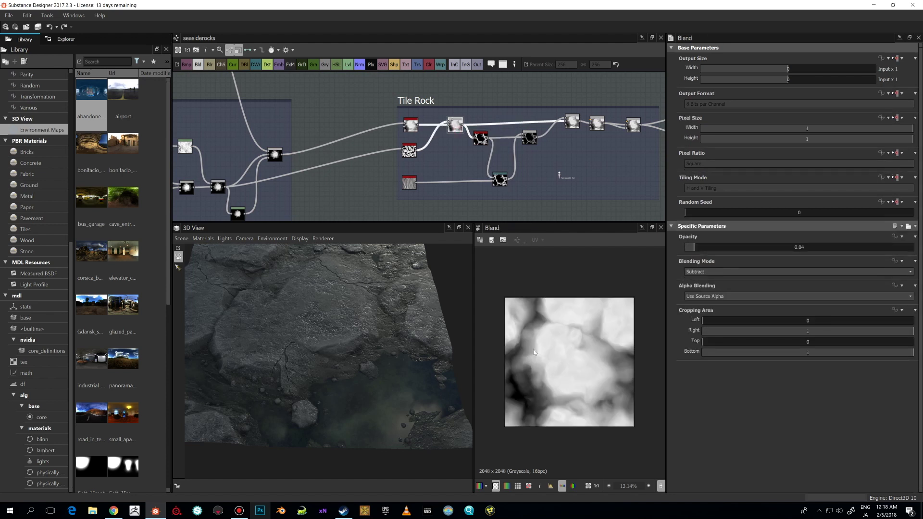
left_click_drag(383, 355, 337, 339)
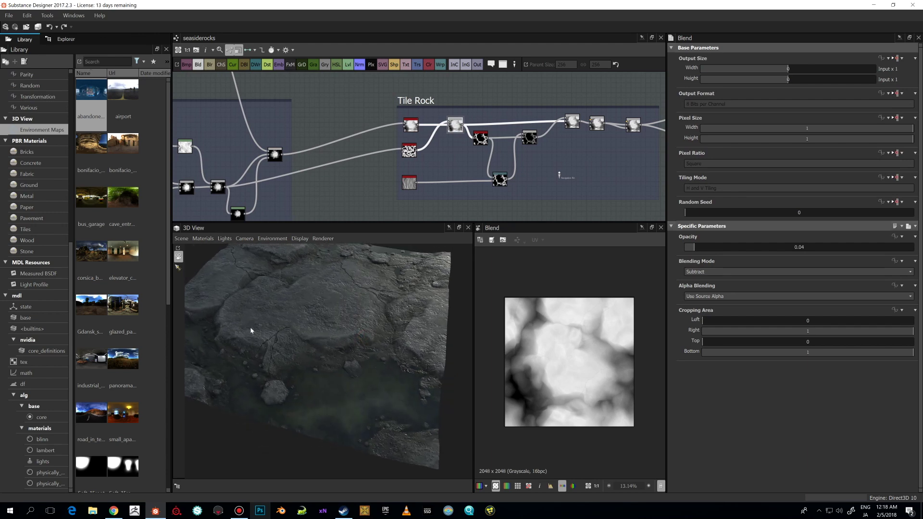
left_click_drag(251, 330, 292, 293)
double_click(478, 142)
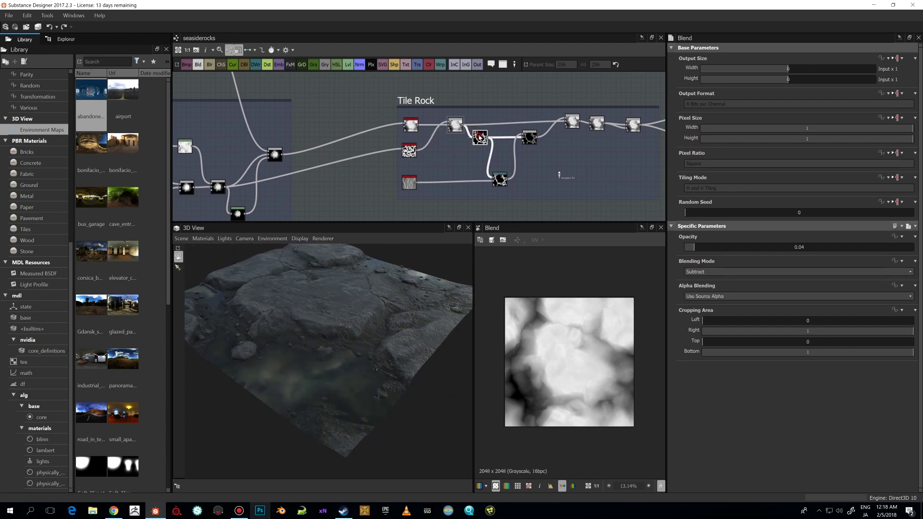
scroll(497, 191, "up", 3)
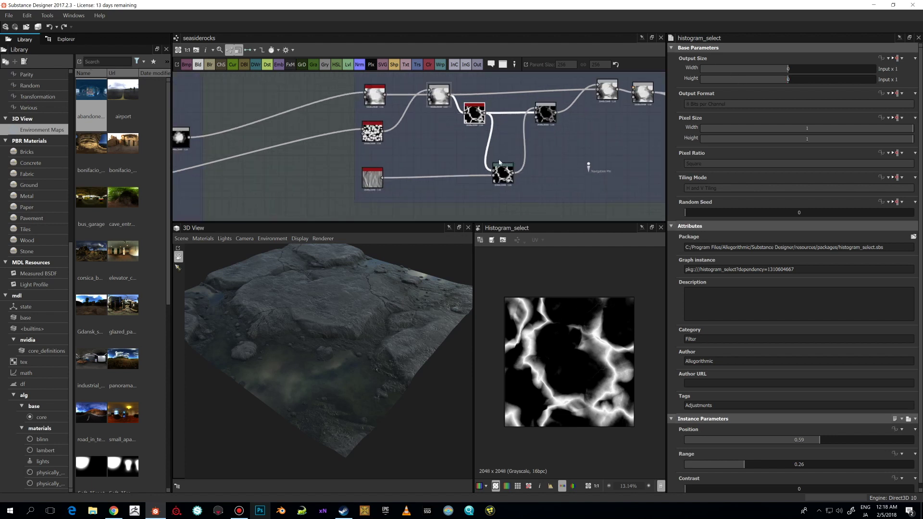
- Inspect the Warp output, its Creased noise driver, and the following Blend subtracting at 0.47 opacity
left_click(507, 175)
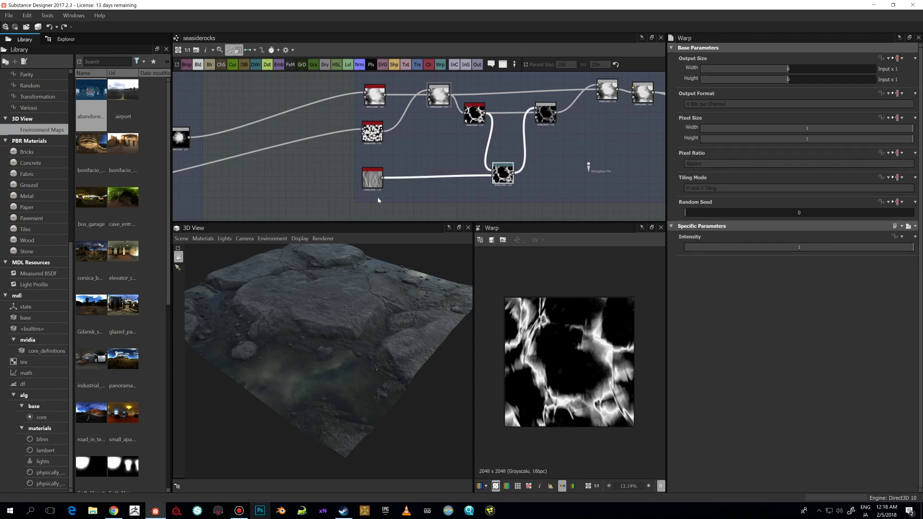
left_click(373, 178)
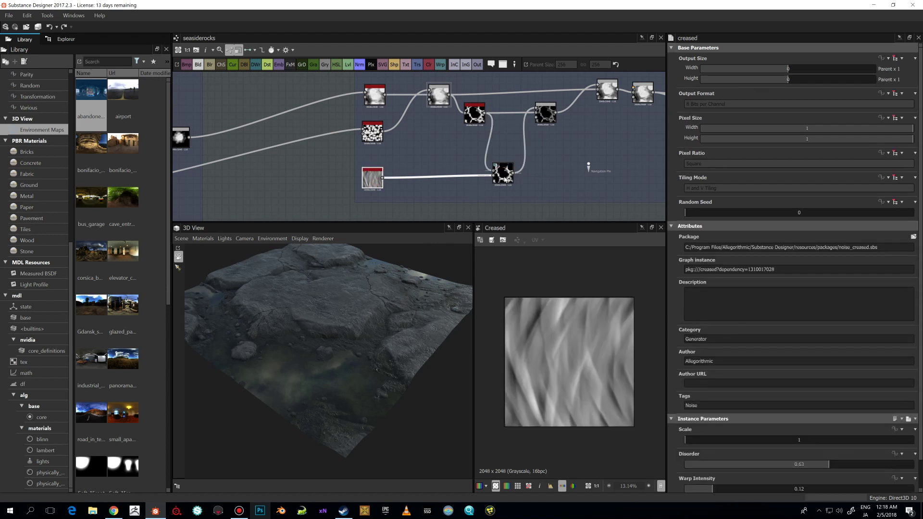
left_click(504, 177)
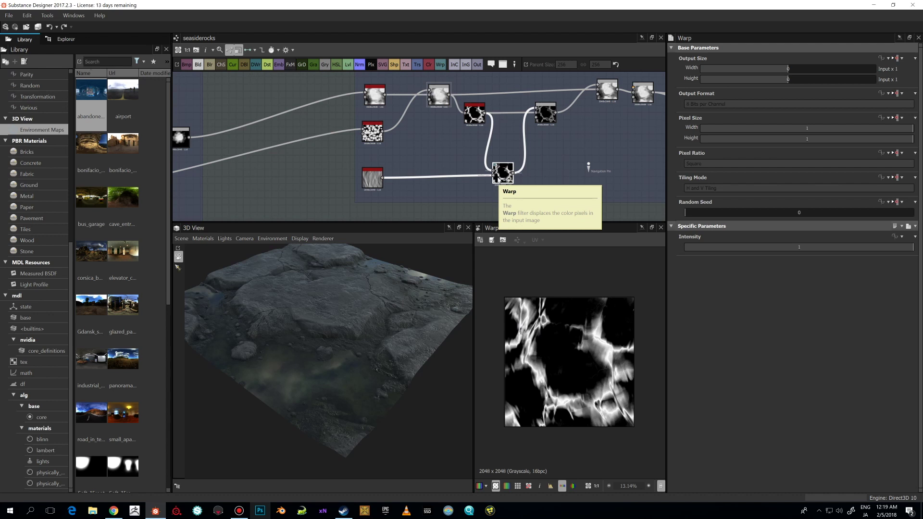
left_click(547, 116)
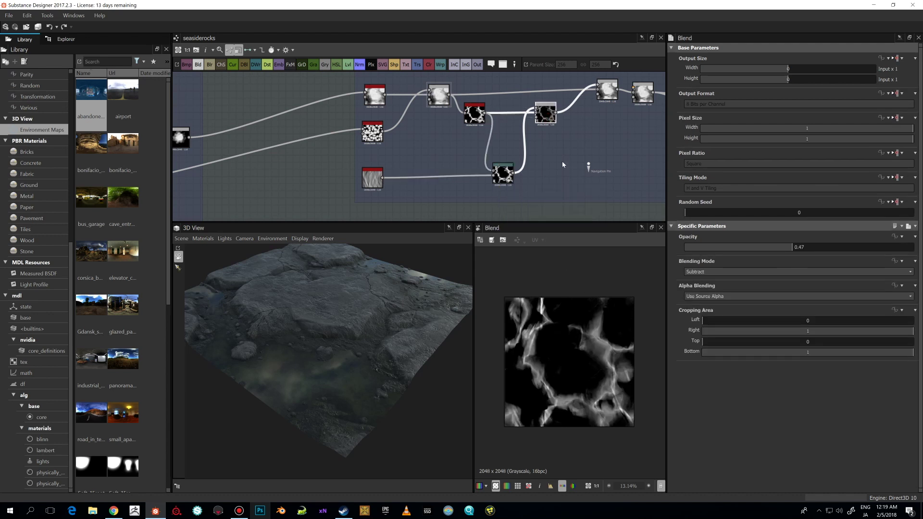
- Preview the left and right Tile Rock Blend nodes and orbit the rock terrain
scroll(562, 160, "up", 1)
middle_click_drag(562, 160, 516, 213)
left_click(569, 128)
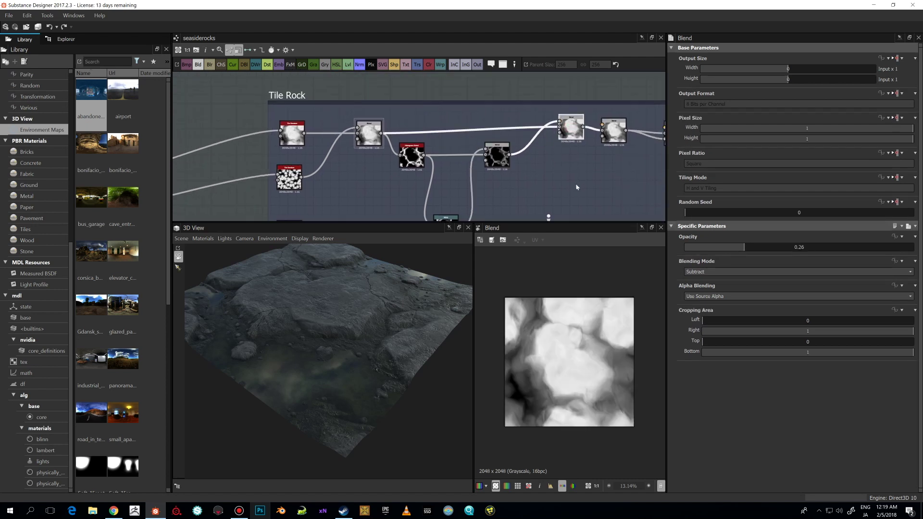
double_click(371, 133)
double_click(571, 127)
scroll(573, 164, "down", 1)
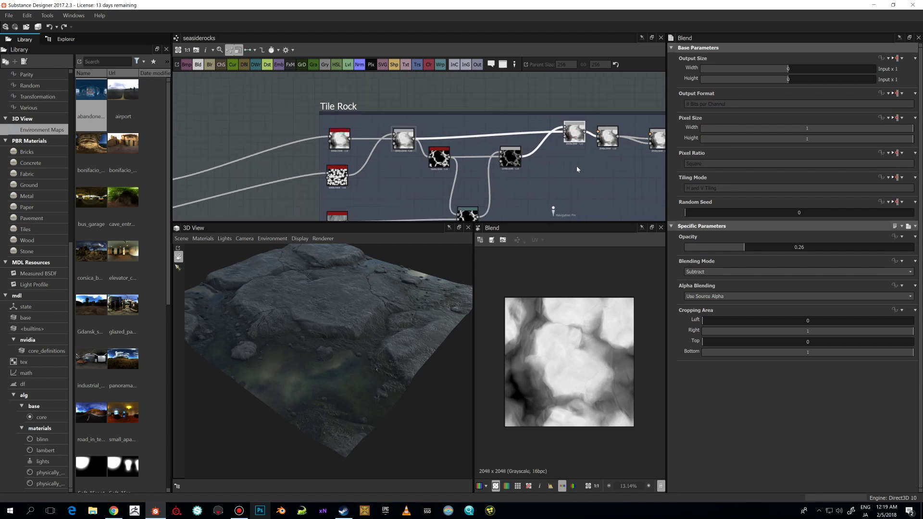
middle_click_drag(576, 165, 535, 168)
scroll(542, 336, "up", 2)
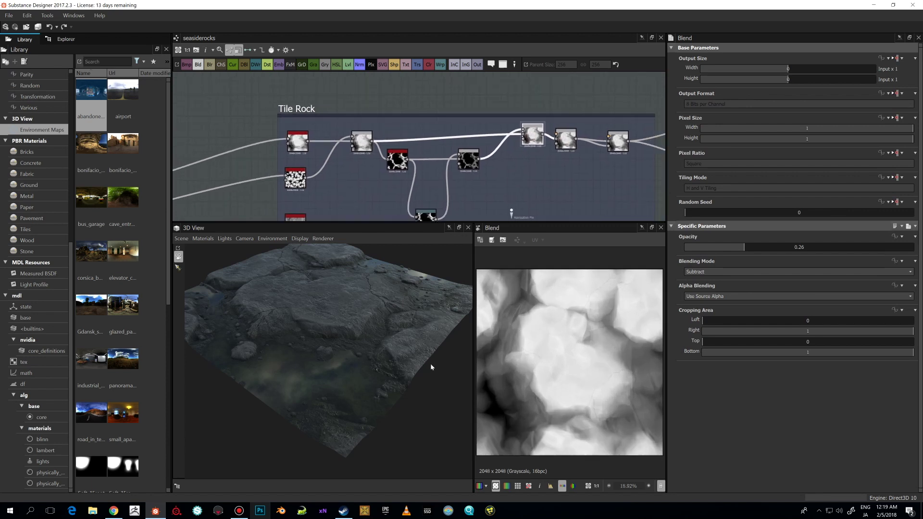
left_click_drag(431, 363, 334, 341)
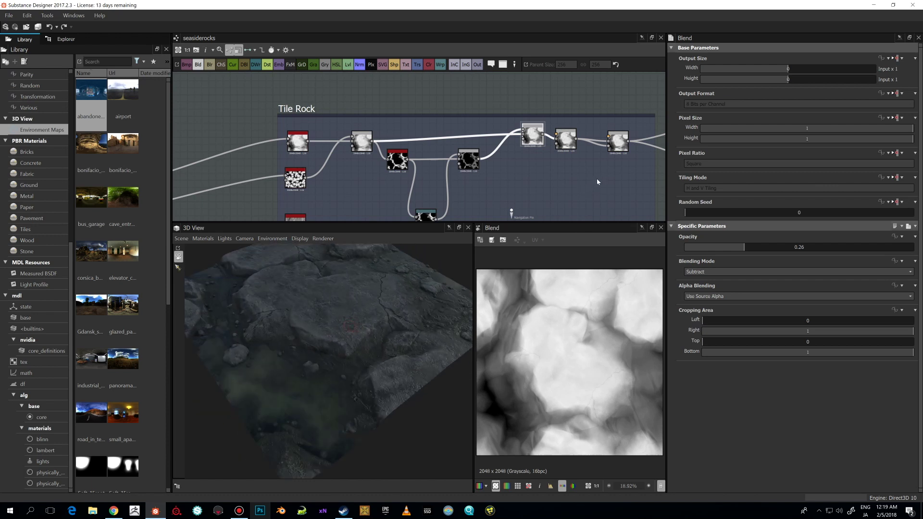
- Move the graph past the downstream Blend nodes to the Large Rocks and Small Pebbles groups
middle_click_drag(597, 182, 533, 165)
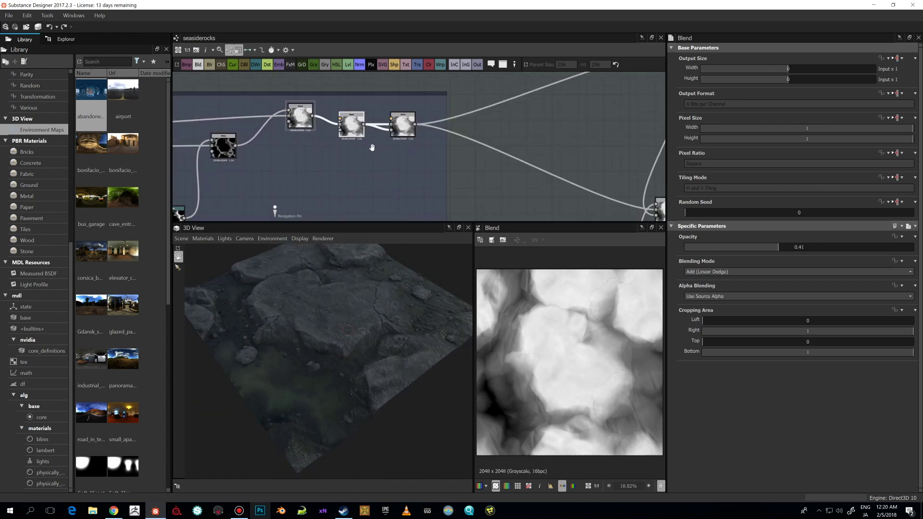
middle_click_drag(372, 147, 361, 160)
left_click(394, 140)
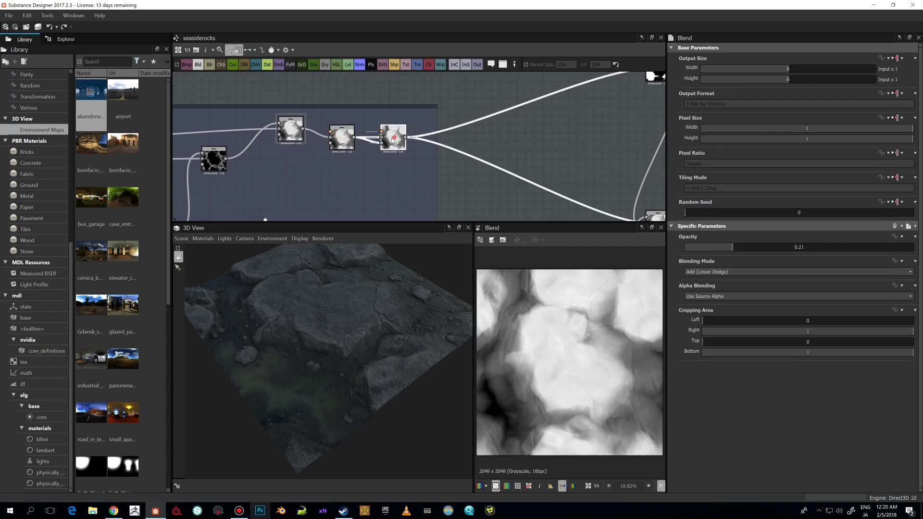
scroll(434, 145, "down", 3)
middle_click_drag(443, 147, 412, 131)
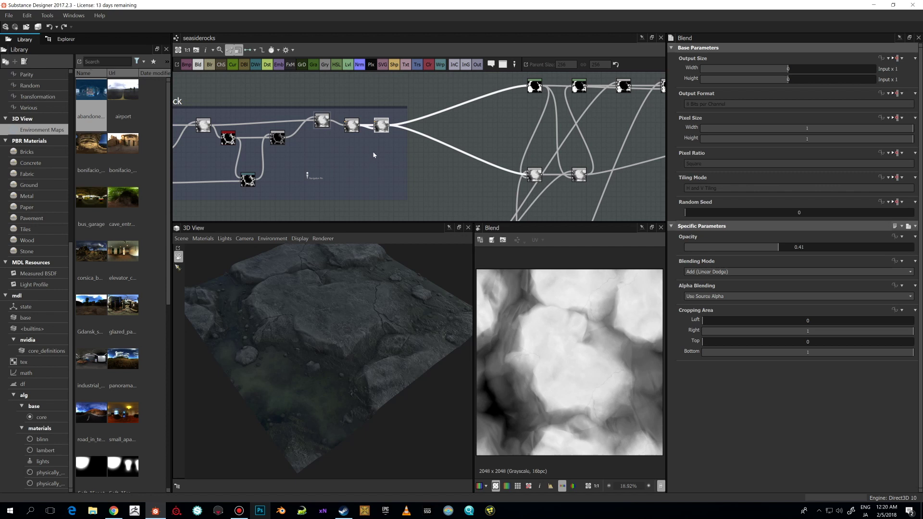
middle_click_drag(381, 158, 362, 169)
scroll(381, 145, "up", 4)
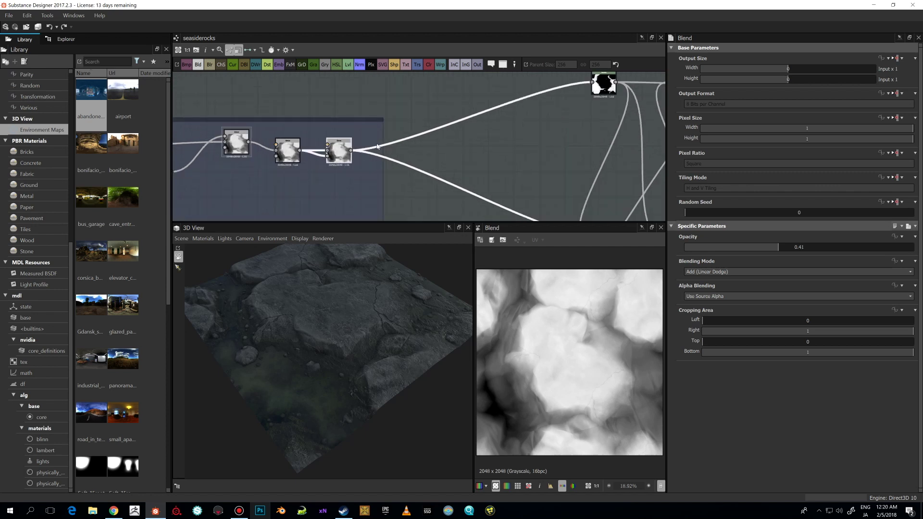
scroll(354, 174, "down", 3)
scroll(412, 134, "down", 1)
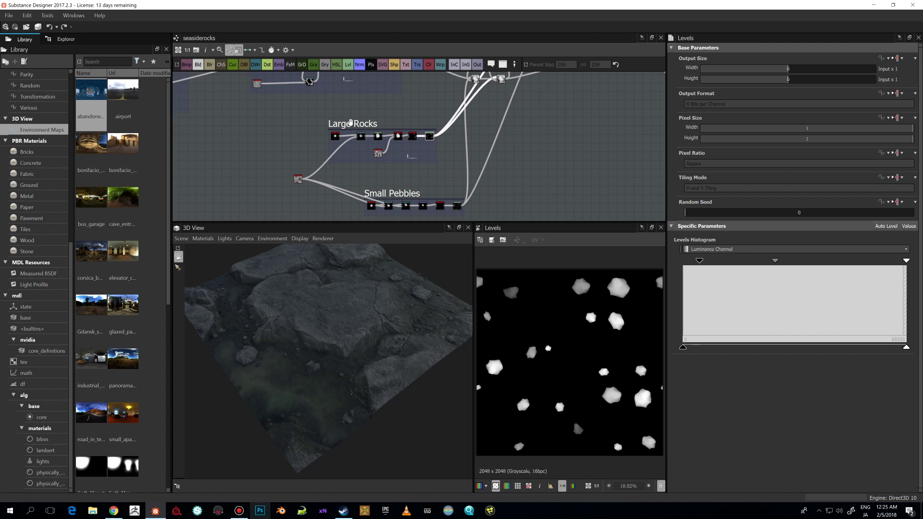
scroll(350, 123, "up", 2)
middle_click_drag(351, 122, 349, 97)
scroll(367, 96, "down", 1)
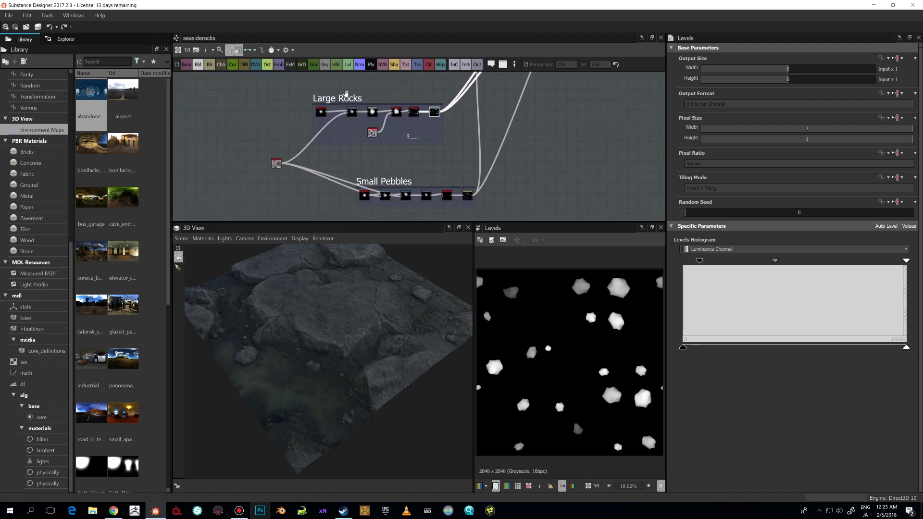
- Preview the Large Rocks Perlin noise, round shape, and 10.43-intensity warp, then its Levels node
middle_click_drag(381, 156, 405, 161)
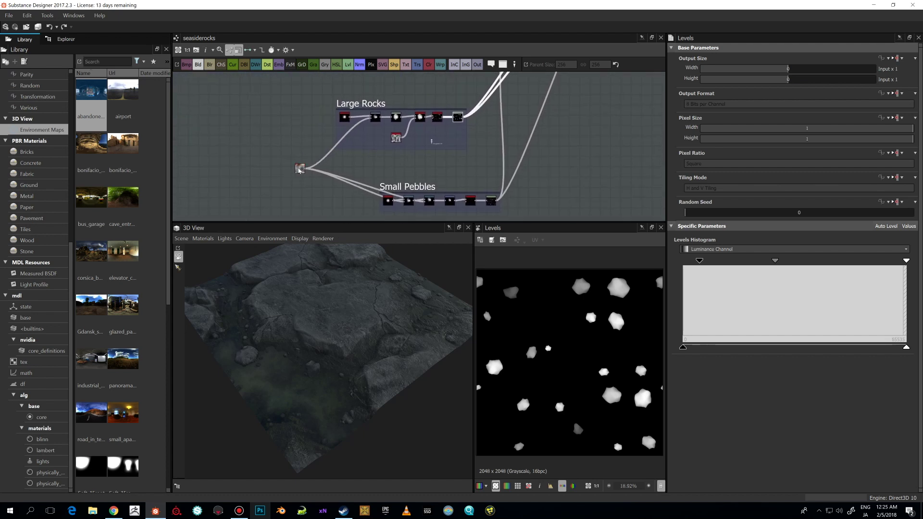
double_click(299, 169)
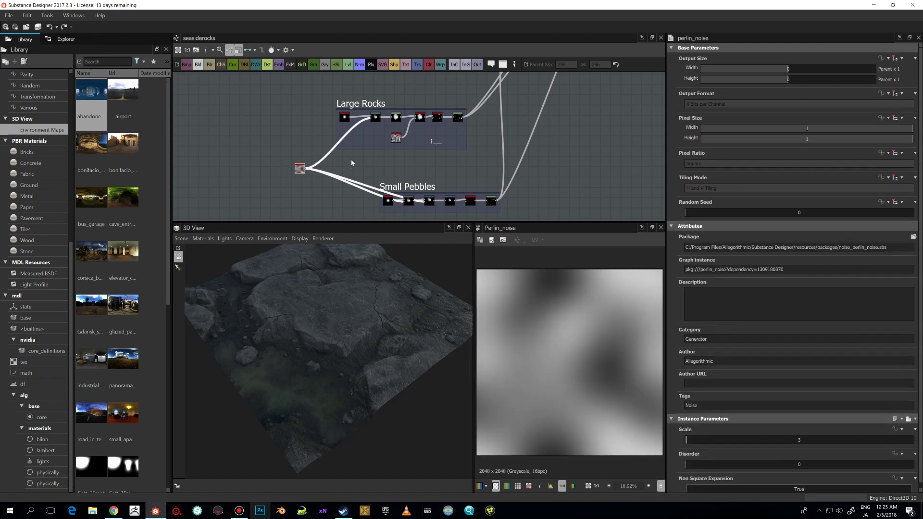
middle_click_drag(375, 148, 369, 167)
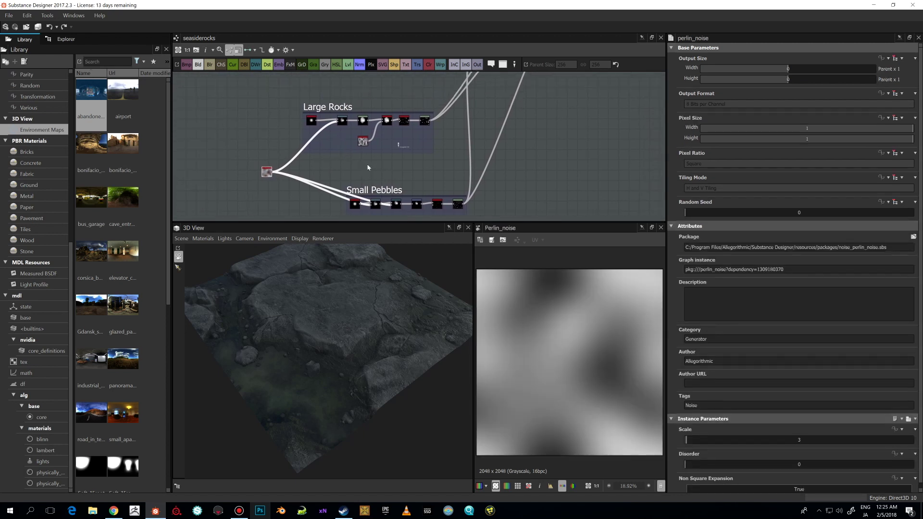
double_click(309, 121)
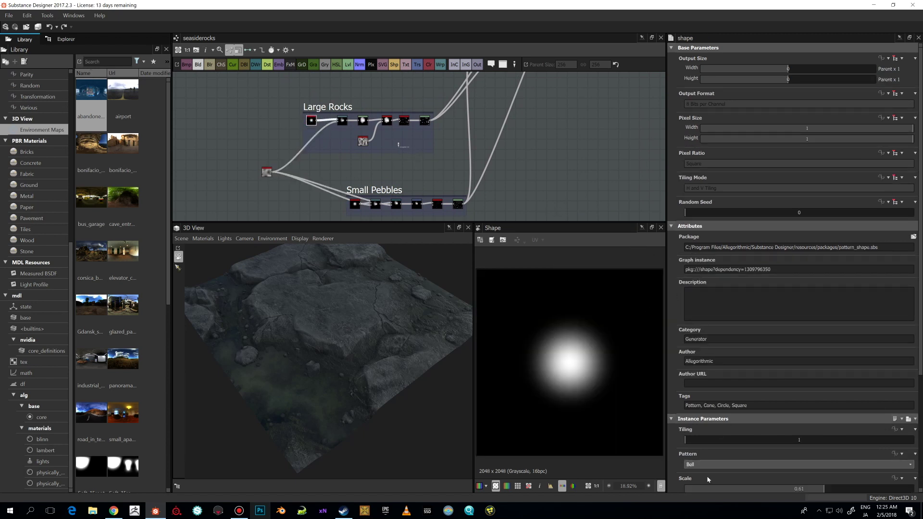
double_click(341, 121)
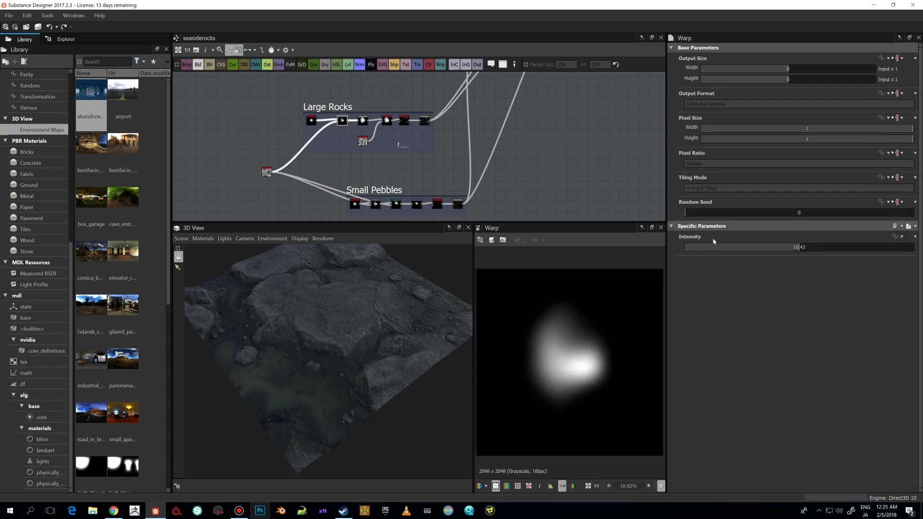
scroll(365, 149, "up", 4)
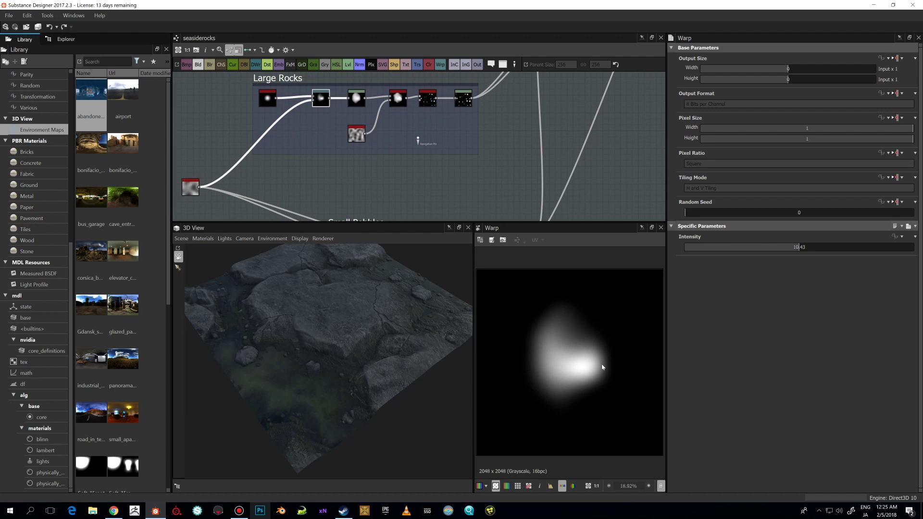
left_click(358, 101)
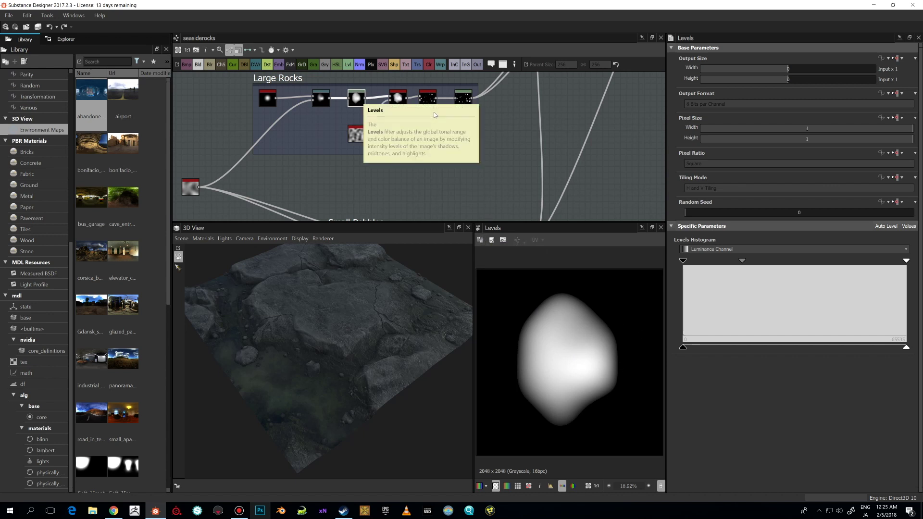
- Preview the slope-blurred Large Rocks shape and the Perlin noise driving the blur
double_click(397, 98)
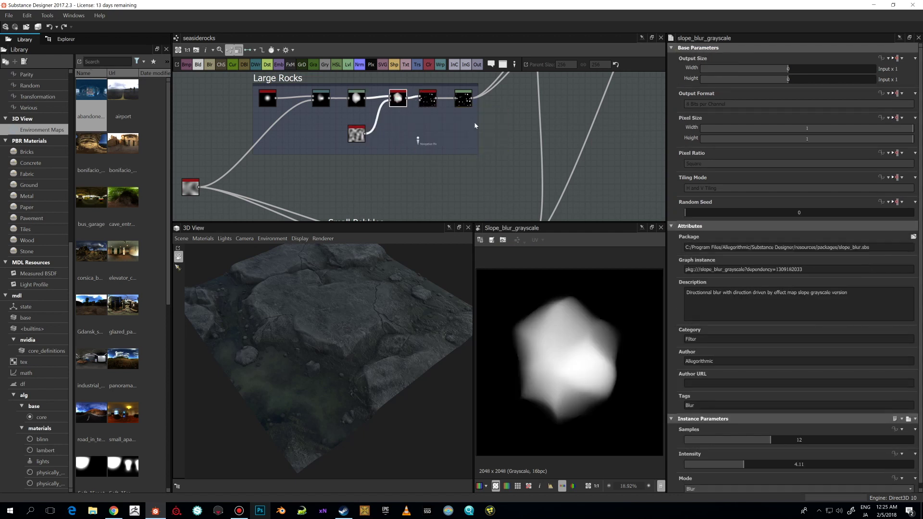
scroll(591, 356, "up", 1)
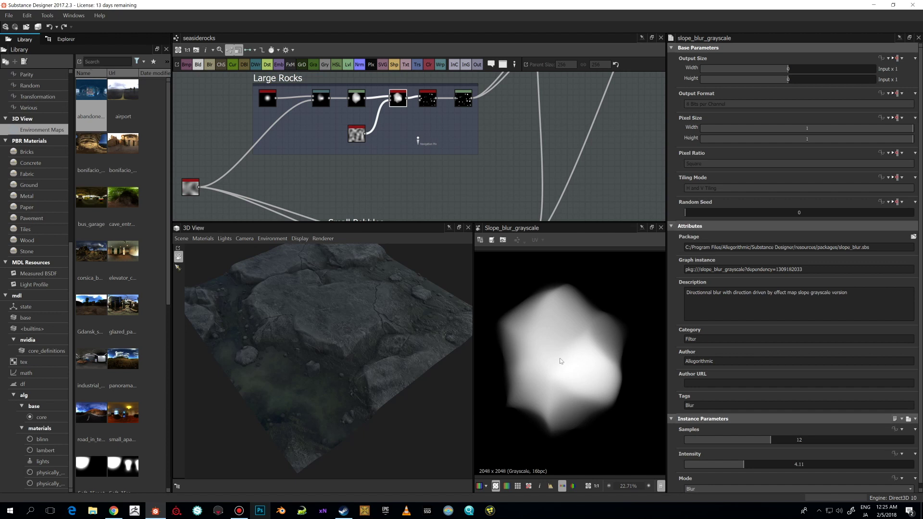
double_click(358, 135)
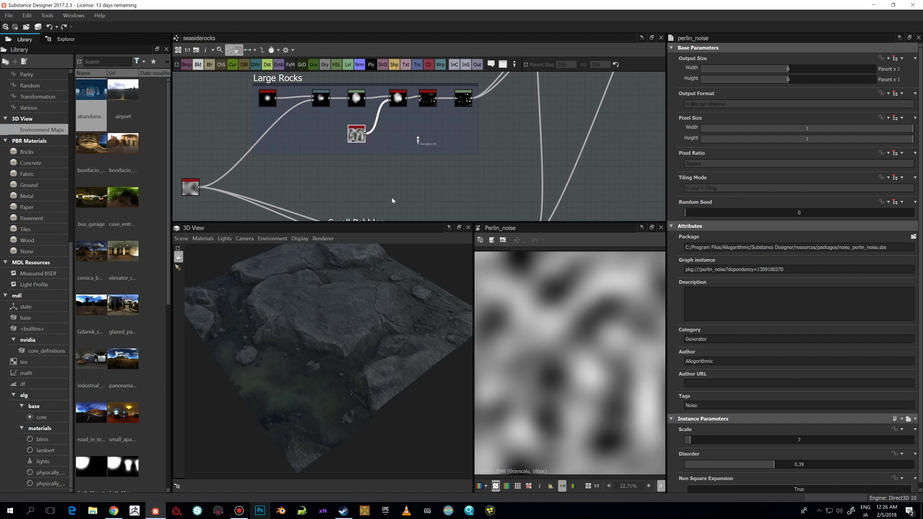
scroll(558, 323, "down", 2)
scroll(559, 323, "up", 1)
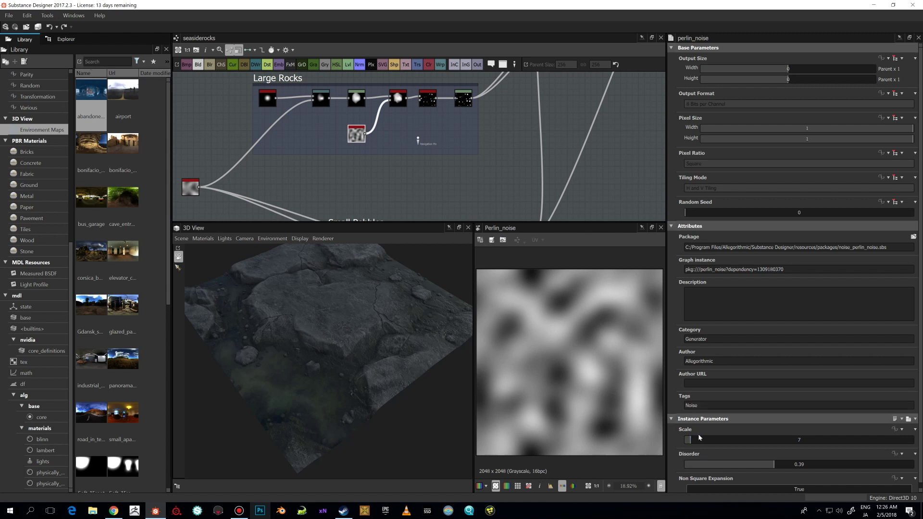
- Inspect the Tile Random settings and preview the scattered large rock pattern
left_click(431, 104)
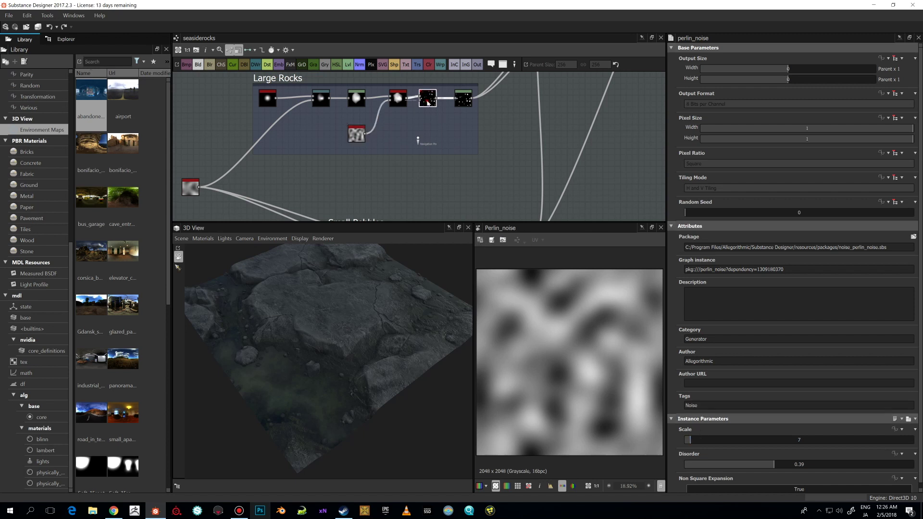
double_click(431, 104)
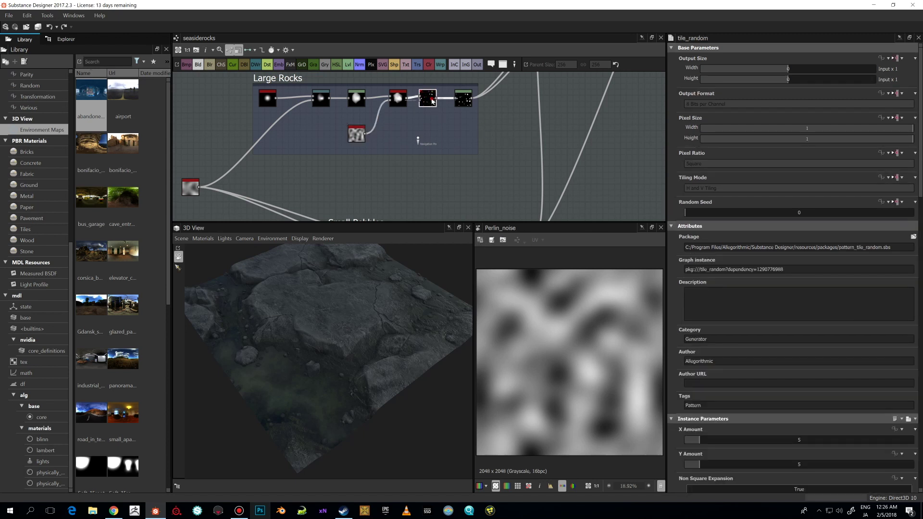
scroll(604, 315, "down", 1)
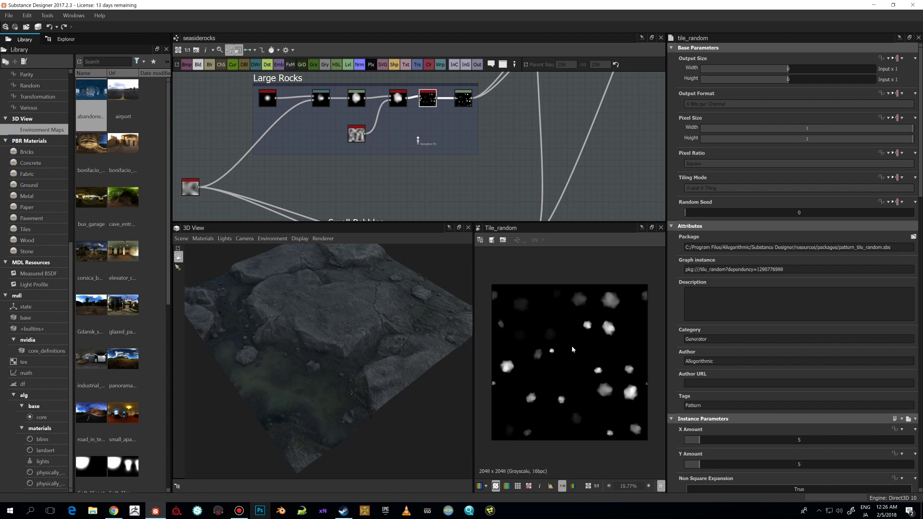
scroll(604, 339, "up", 1)
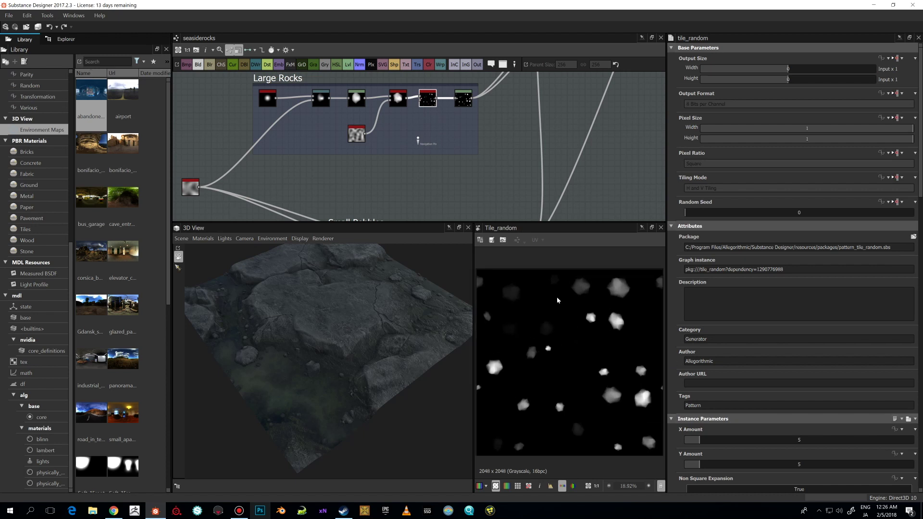
scroll(576, 324, "down", 1)
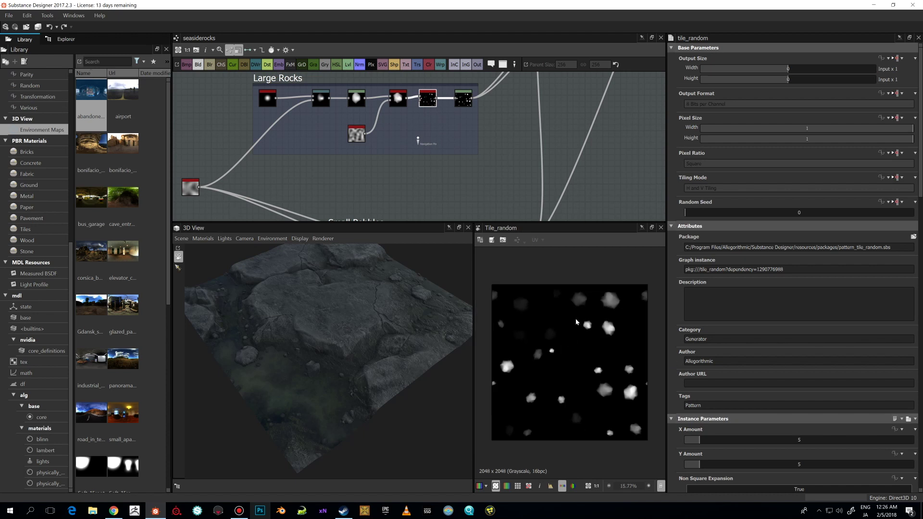
- Select the final Levels and drag its black point to crisp the rock shapes
left_click(463, 100)
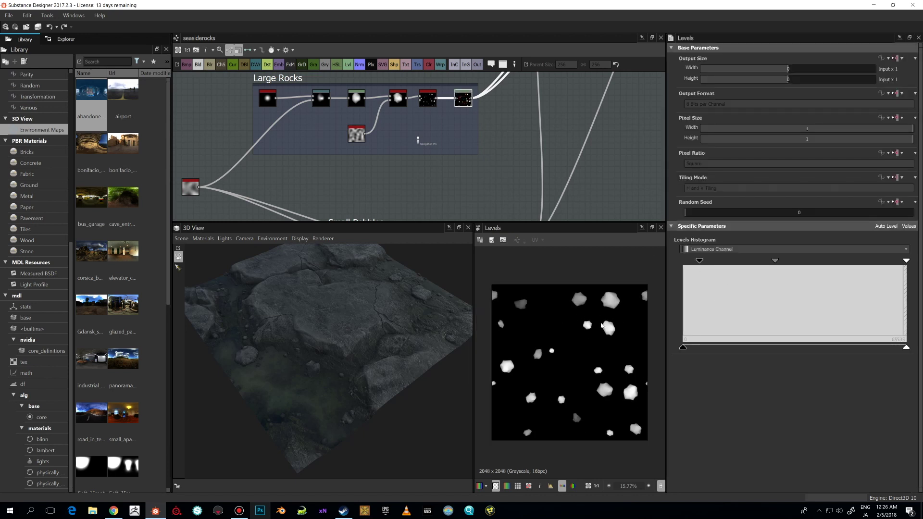
left_click_drag(413, 337, 391, 403)
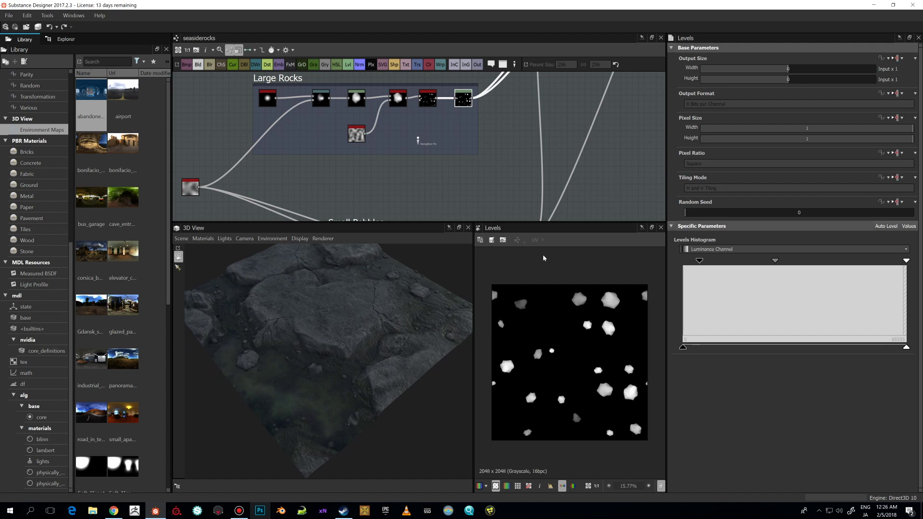
left_click_drag(699, 260, 691, 264)
- Bring the Small Pebbles group into view in the graph
scroll(577, 331, "down", 2)
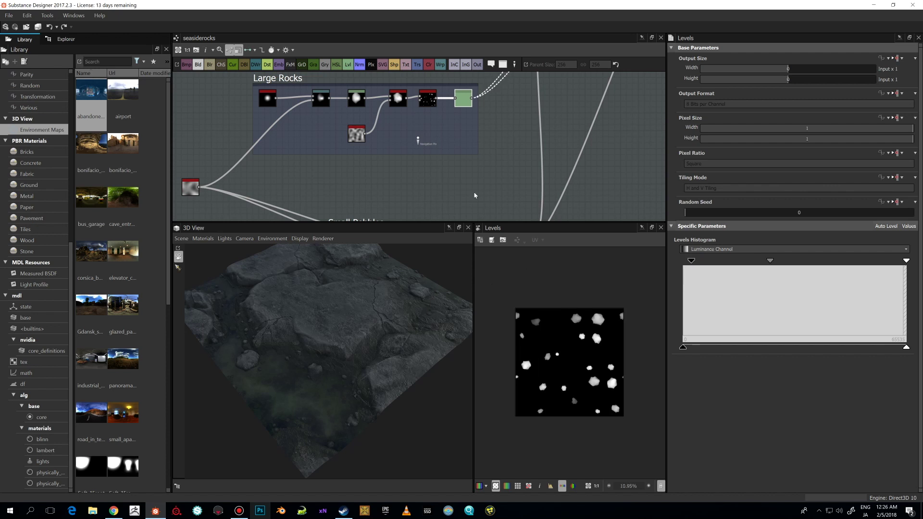
scroll(474, 195, "down", 1)
scroll(519, 163, "down", 2)
middle_click_drag(518, 164, 507, 119)
scroll(506, 109, "up", 2)
scroll(465, 114, "up", 1)
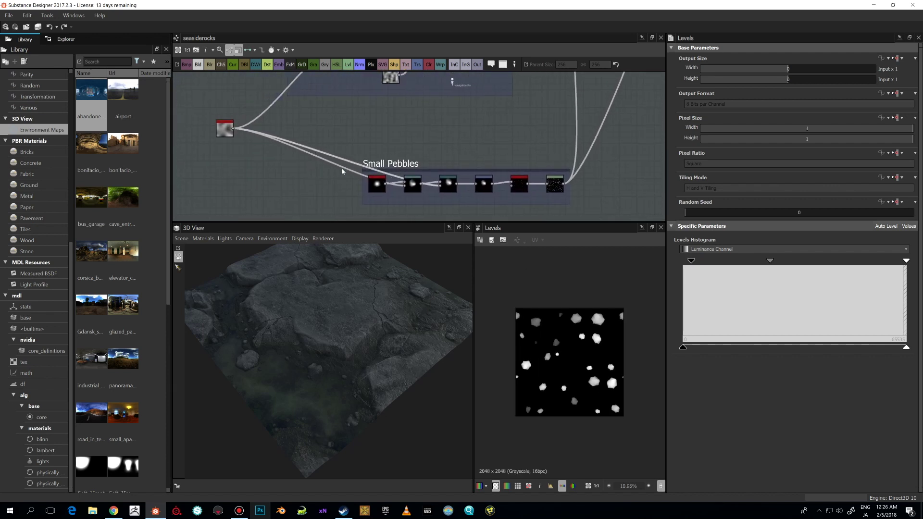
- Inspect the Small Pebbles shape through its Warp, Directional Warp and Transformation 2D nodes
left_click(377, 183)
left_click(411, 184)
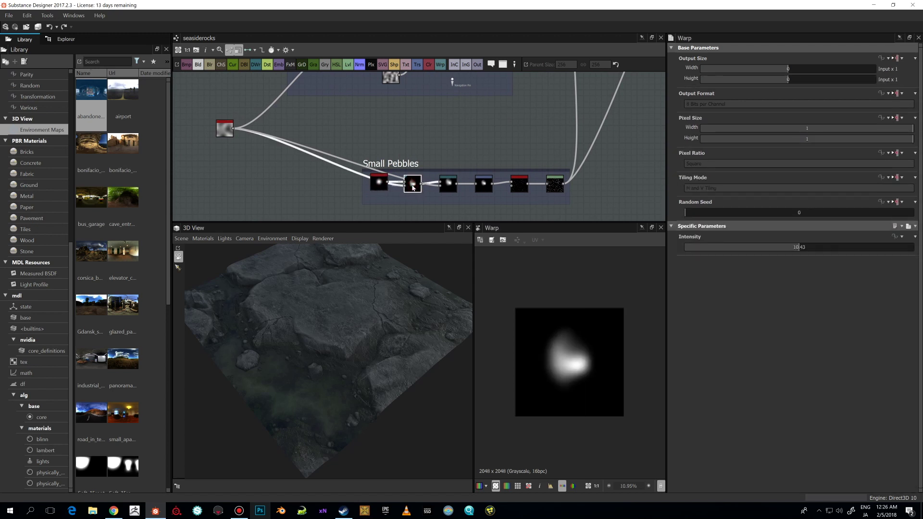
left_click(455, 183)
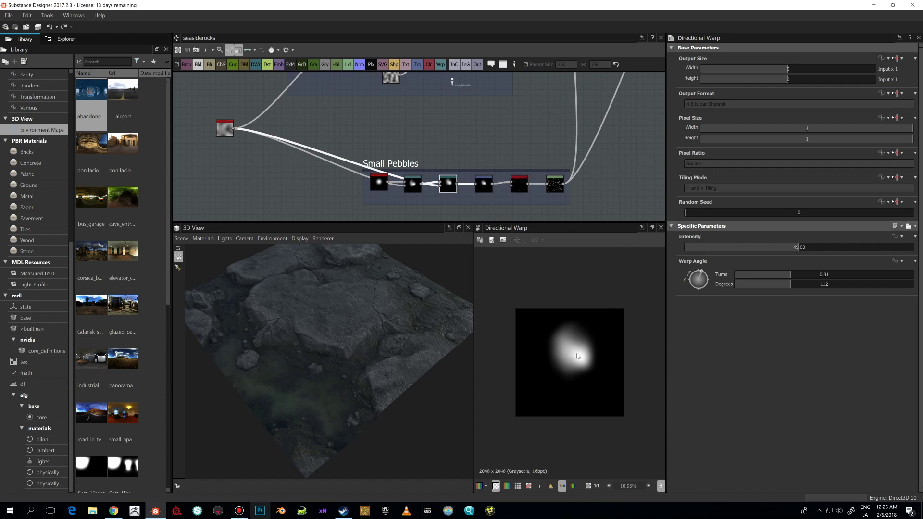
left_click(484, 185)
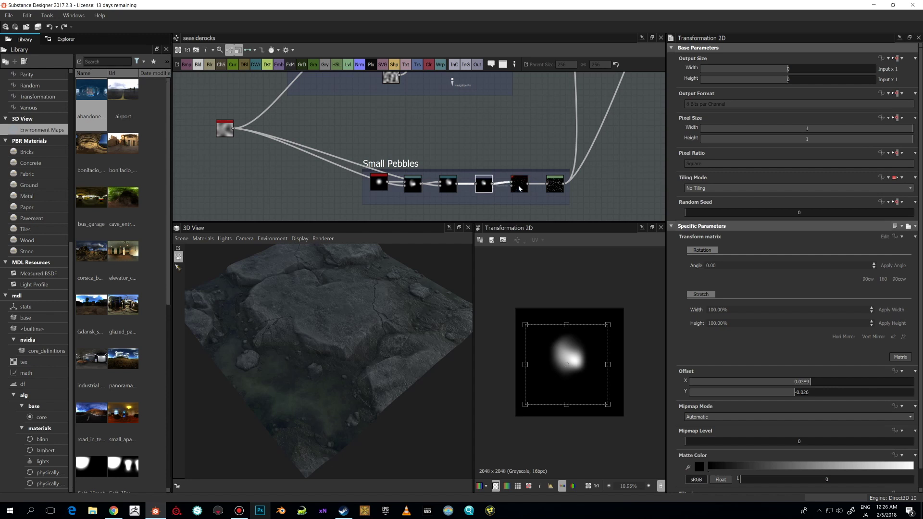
- Preview the 17x18 tile_random pebble scatter and the final Levels pebble mask
left_click(520, 187)
left_click(519, 185)
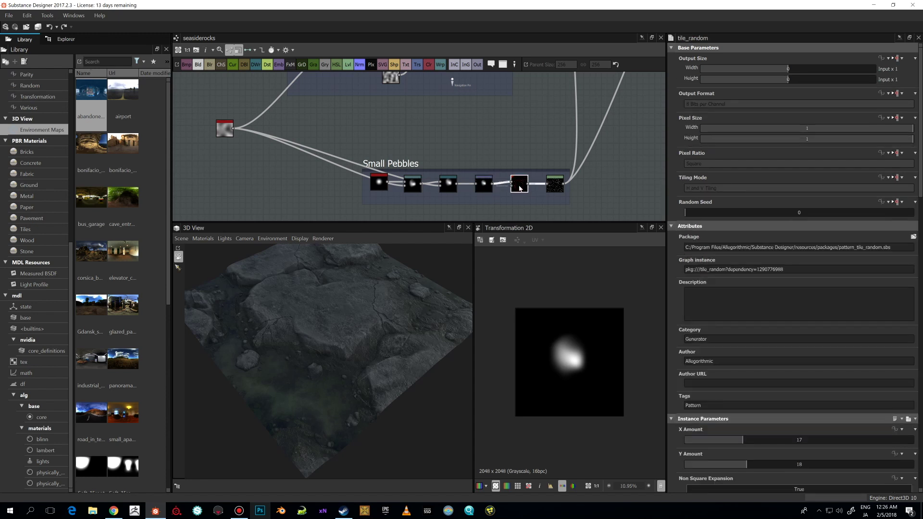
double_click(519, 187)
scroll(575, 379, "up", 3)
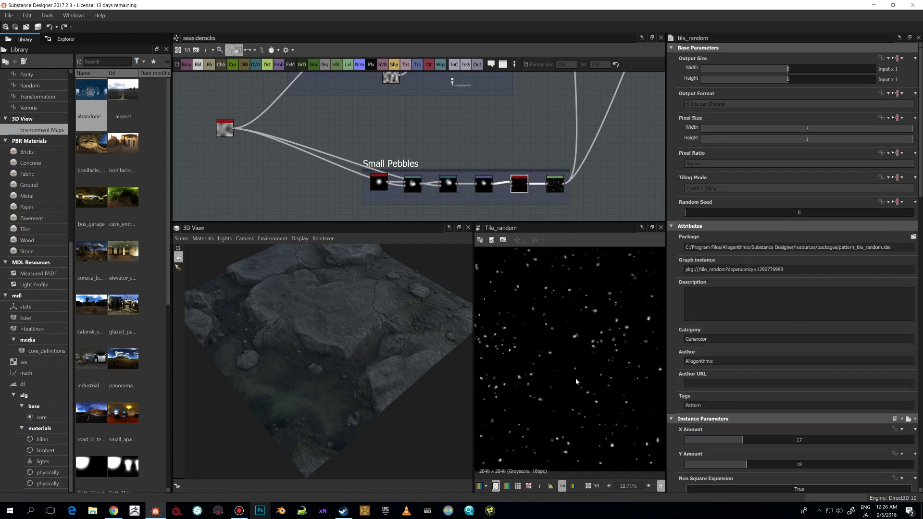
double_click(556, 185)
scroll(573, 329, "down", 2)
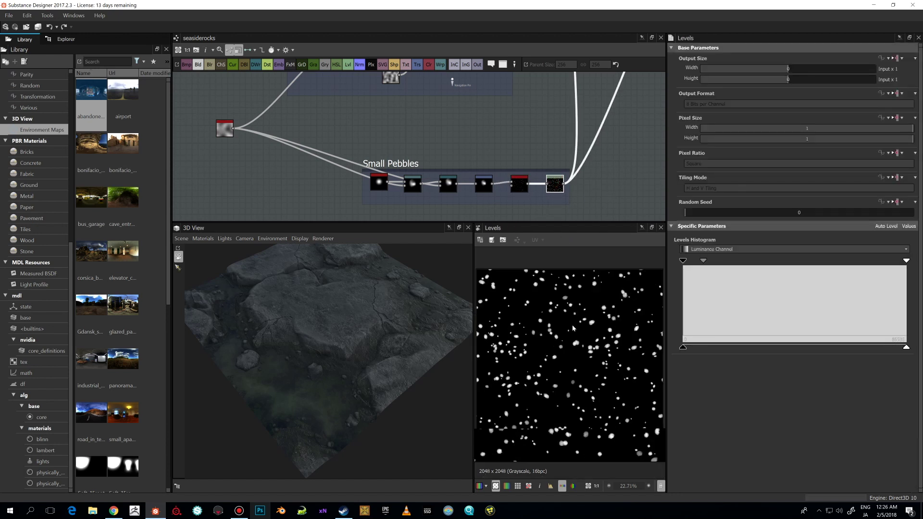
scroll(616, 140, "down", 3)
middle_click_drag(617, 138, 545, 233)
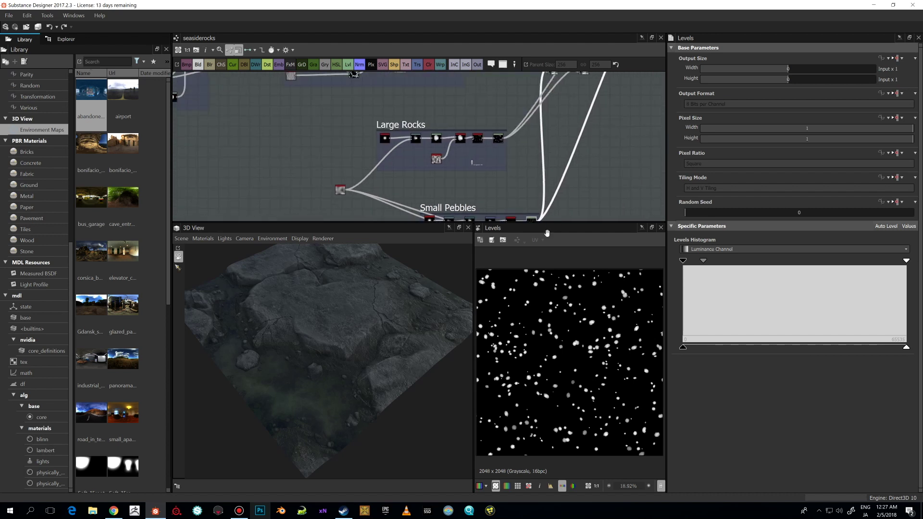
scroll(589, 118, "down", 2)
middle_click_drag(589, 119, 567, 167)
scroll(567, 167, "up", 2)
double_click(501, 170)
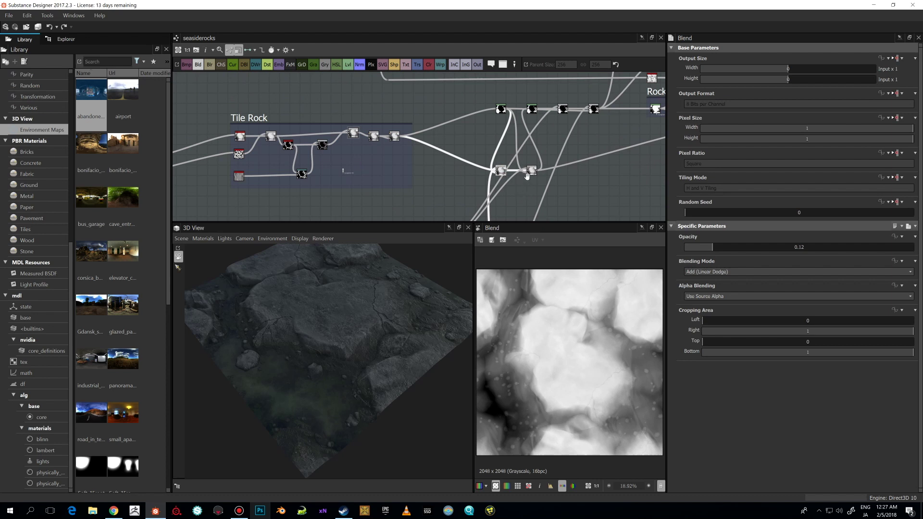
mouse_move(529, 172)
middle_mouse_down()
mouse_move(546, 132)
mouse_move(523, 186)
middle_mouse_up()
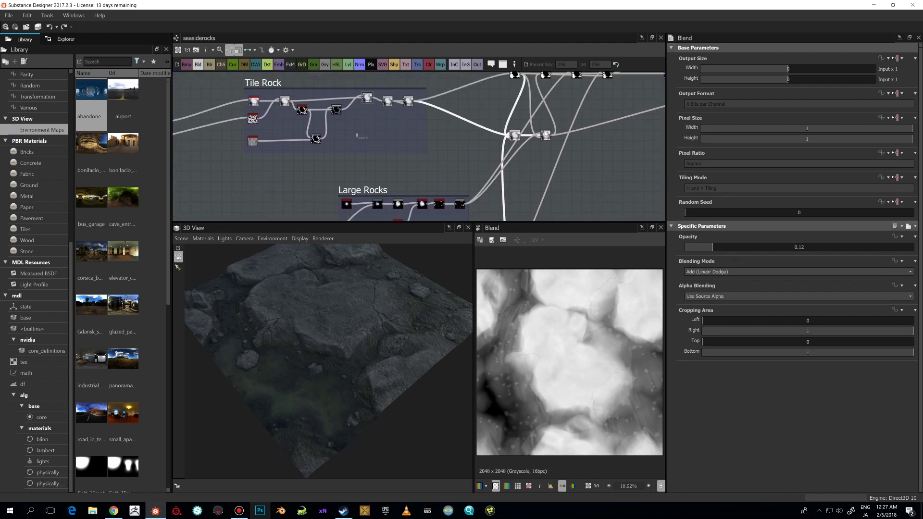
double_click(545, 136)
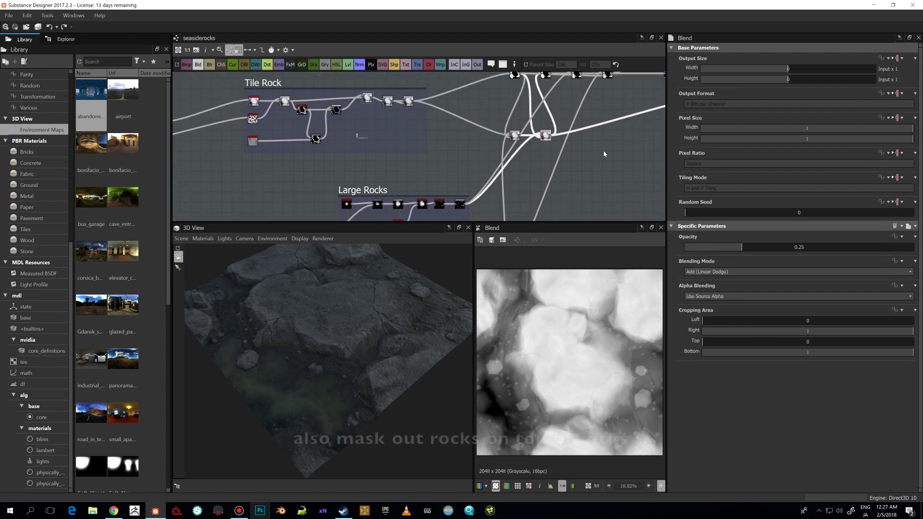
scroll(603, 151, "down", 2)
middle_click_drag(648, 141, 527, 172)
left_click(515, 146)
scroll(599, 190, "down", 1)
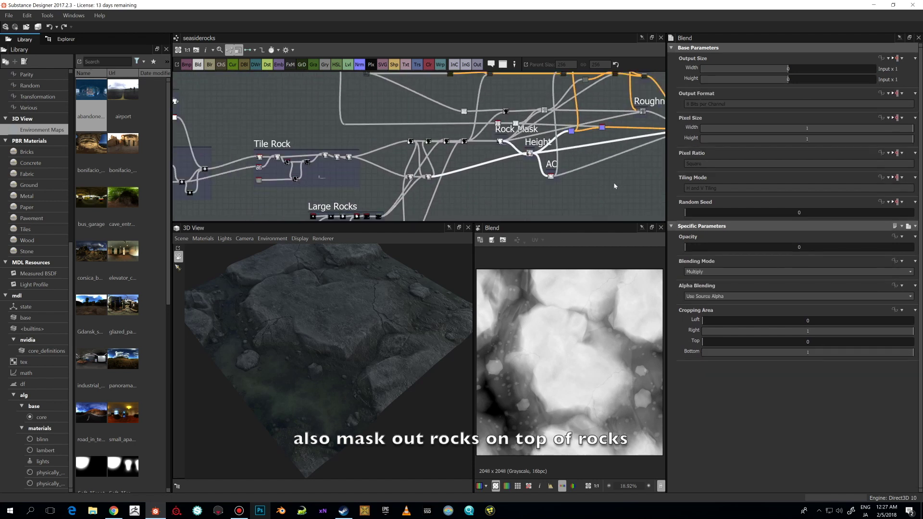
middle_click_drag(661, 175, 593, 148)
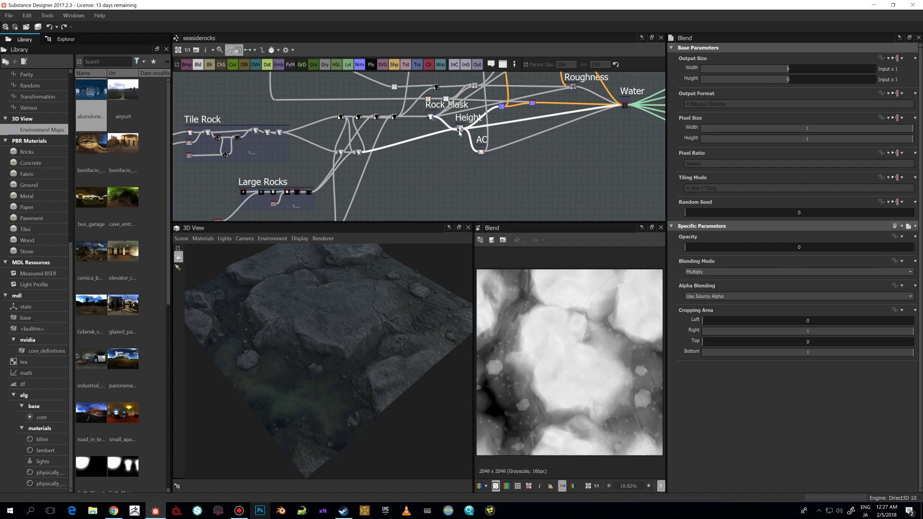
scroll(569, 342, "down", 1)
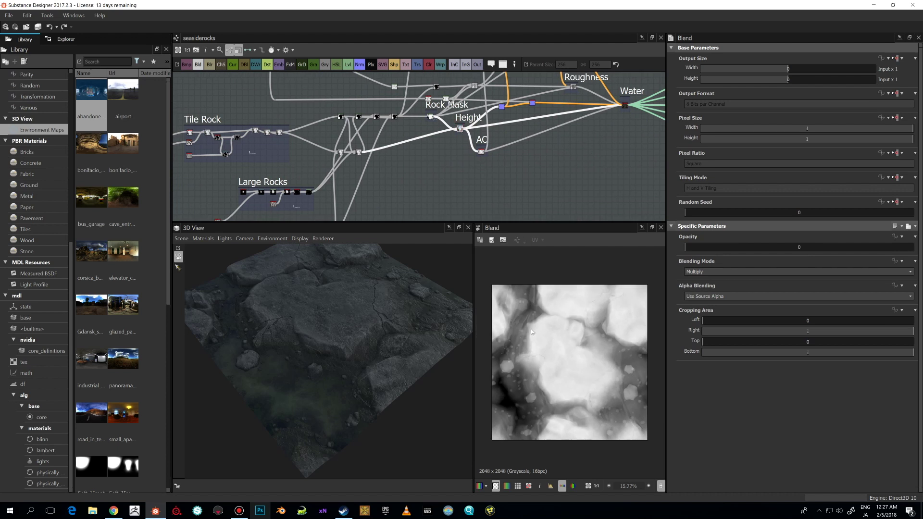
scroll(532, 332, "down", 1)
scroll(469, 167, "down", 2)
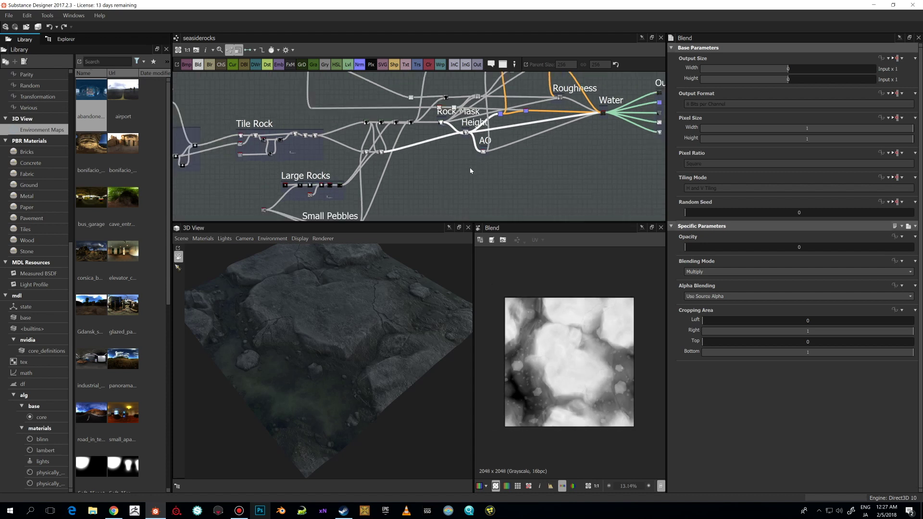
middle_click_drag(469, 167, 567, 152)
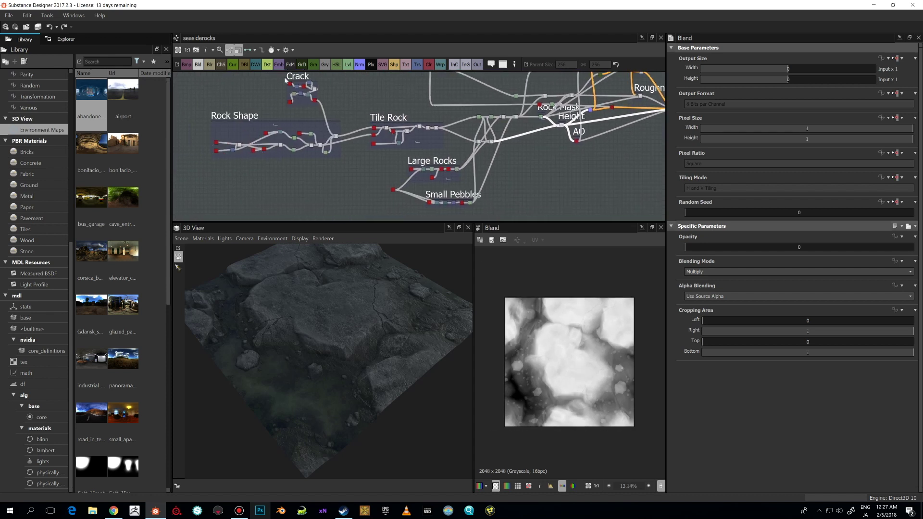
middle_click_drag(505, 164, 451, 185)
scroll(450, 185, "up", 3)
middle_click_drag(525, 141, 430, 173)
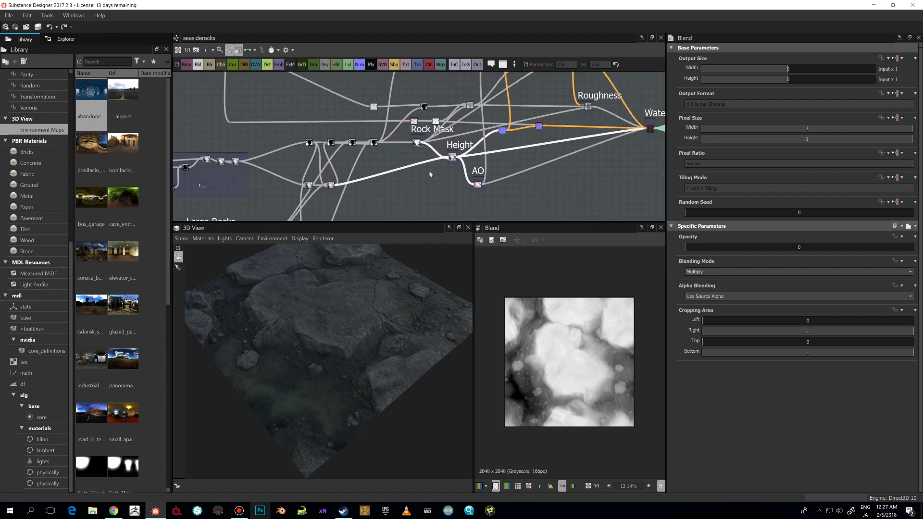
scroll(431, 173, "up", 2)
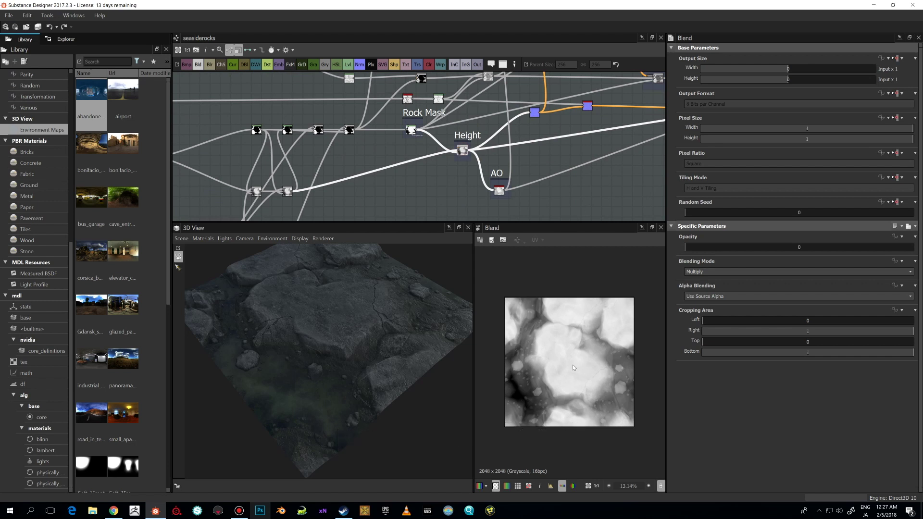
scroll(572, 339, "up", 1)
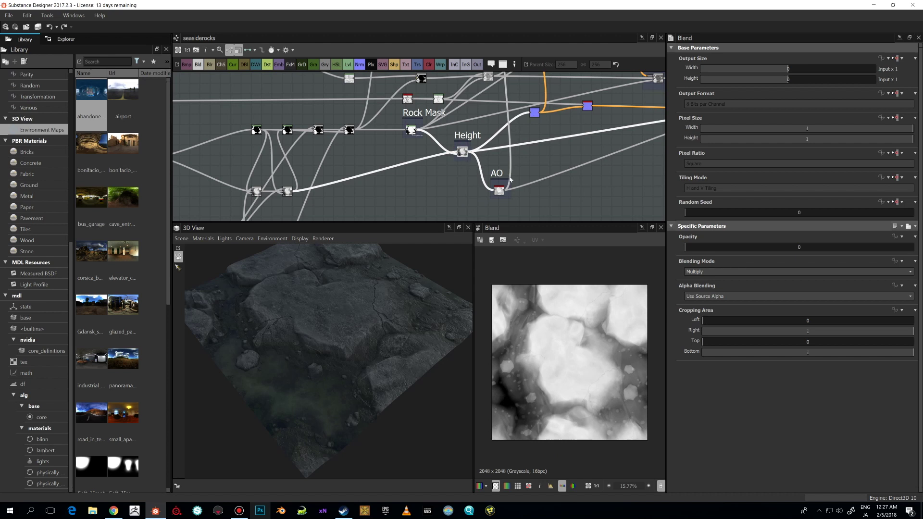
scroll(541, 156, "down", 1)
middle_click_drag(533, 169, 514, 203)
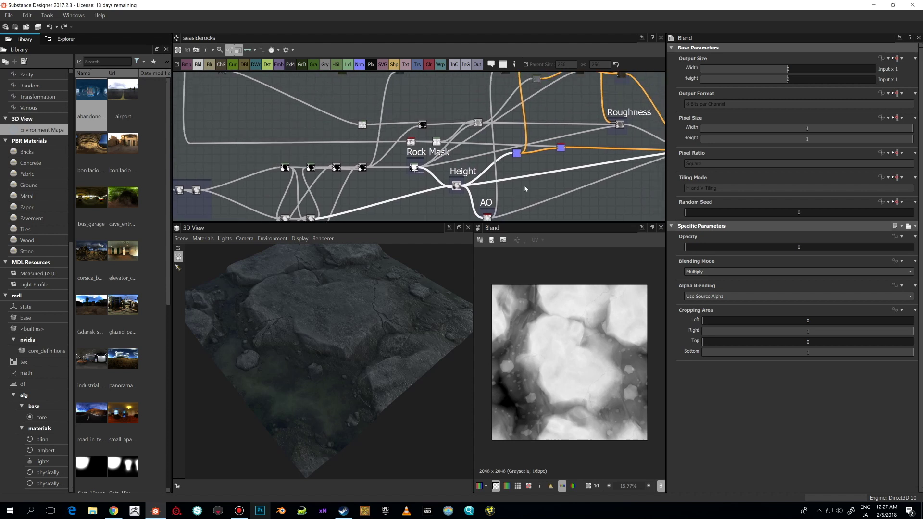
scroll(527, 184, "down", 1)
middle_click_drag(543, 138, 514, 152)
scroll(551, 138, "down", 2)
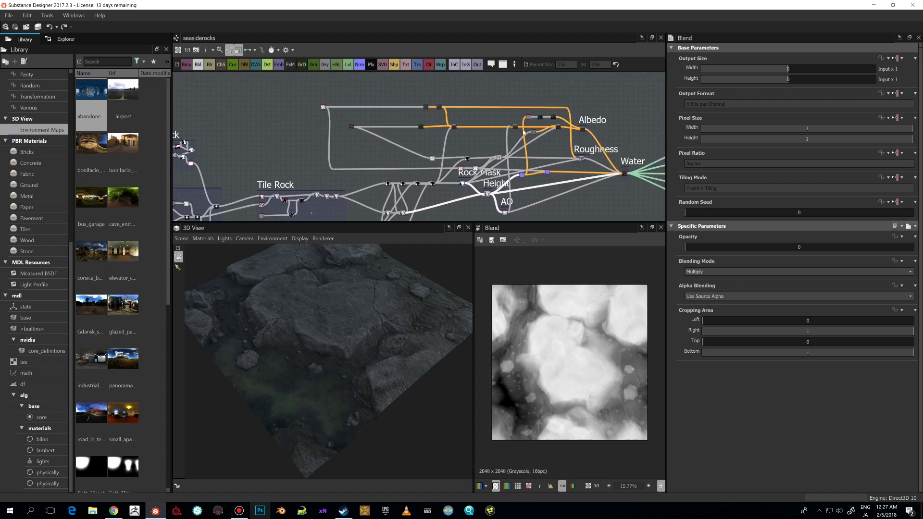
scroll(529, 135, "up", 3)
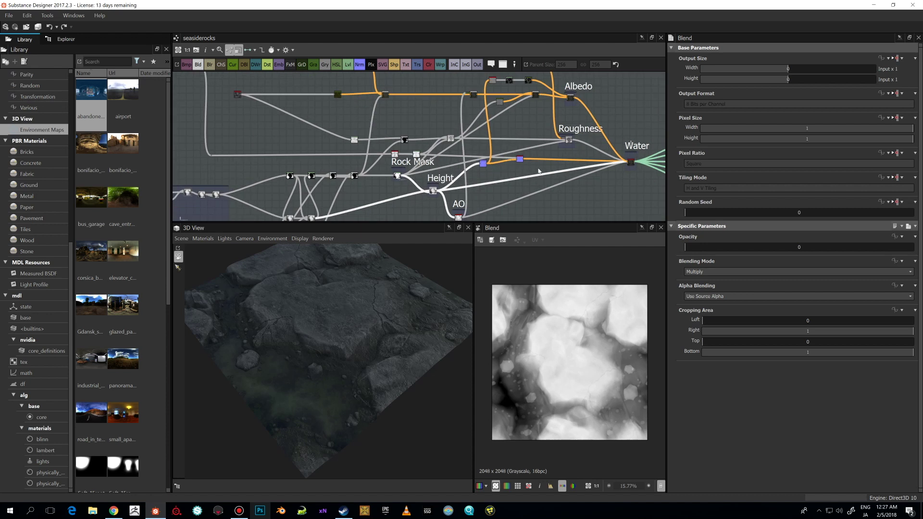
middle_click_drag(532, 154, 573, 158)
scroll(414, 202, "up", 2)
middle_click_drag(439, 153, 629, 74)
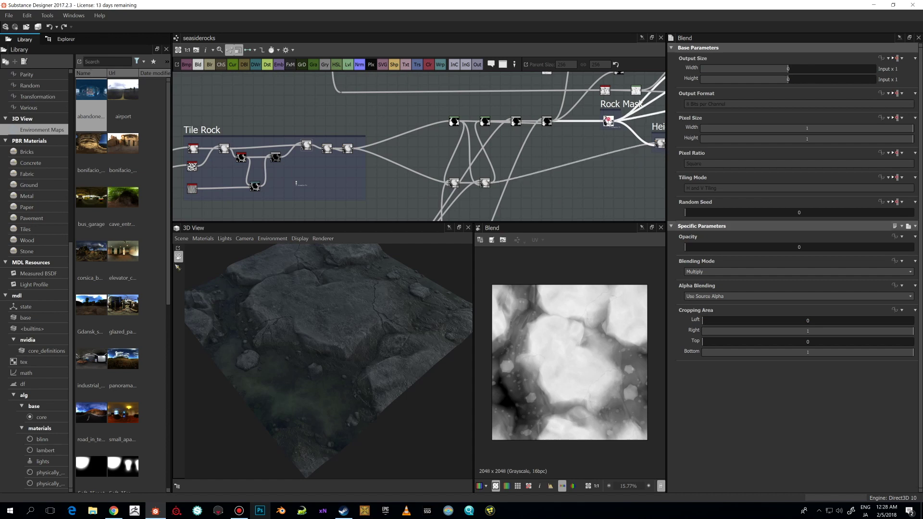
- Compare the high-contrast Levels mask with the Tile Rock chain's Blend output
double_click(607, 121)
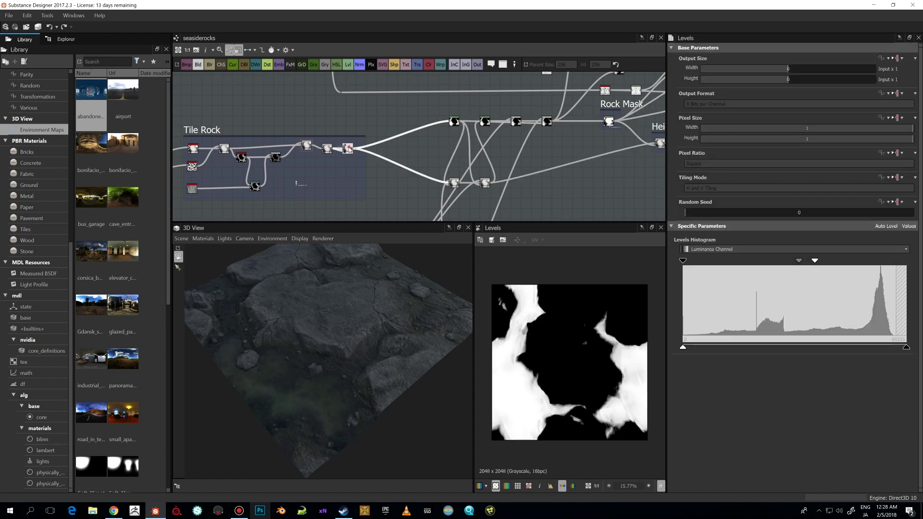
double_click(346, 148)
double_click(454, 121)
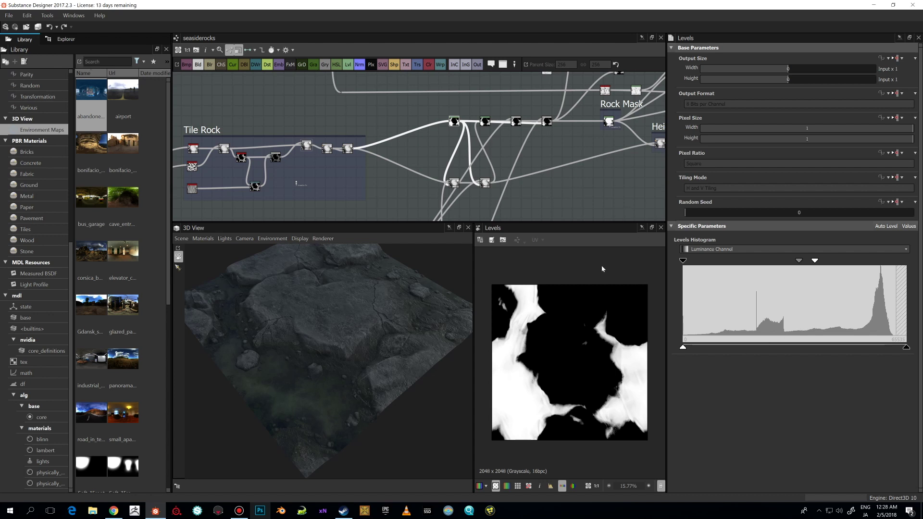
double_click(347, 149)
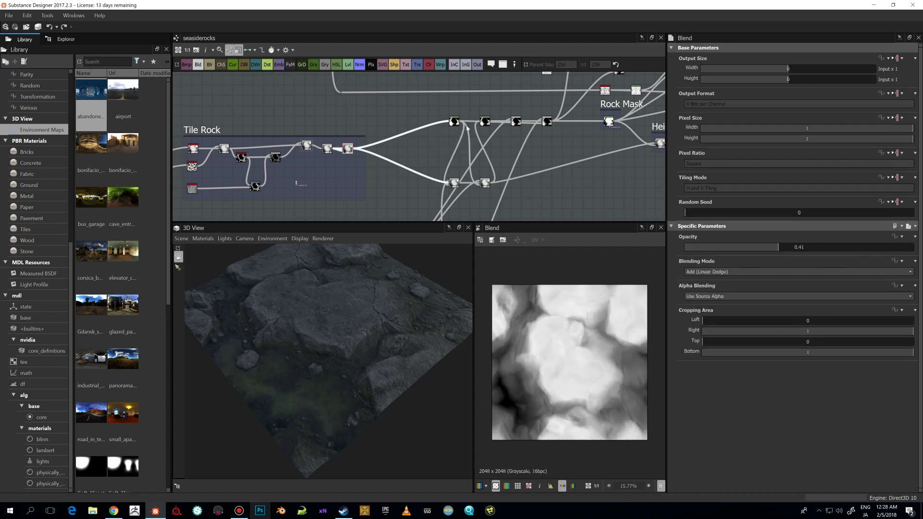
double_click(454, 122)
mouse_move(483, 143)
middle_mouse_down()
mouse_move(482, 118)
mouse_move(443, 158)
mouse_move(475, 133)
middle_mouse_up()
- Preview the next Levels mask and the Subtract Blend node's output
double_click(480, 95)
scroll(475, 132, "up", 1)
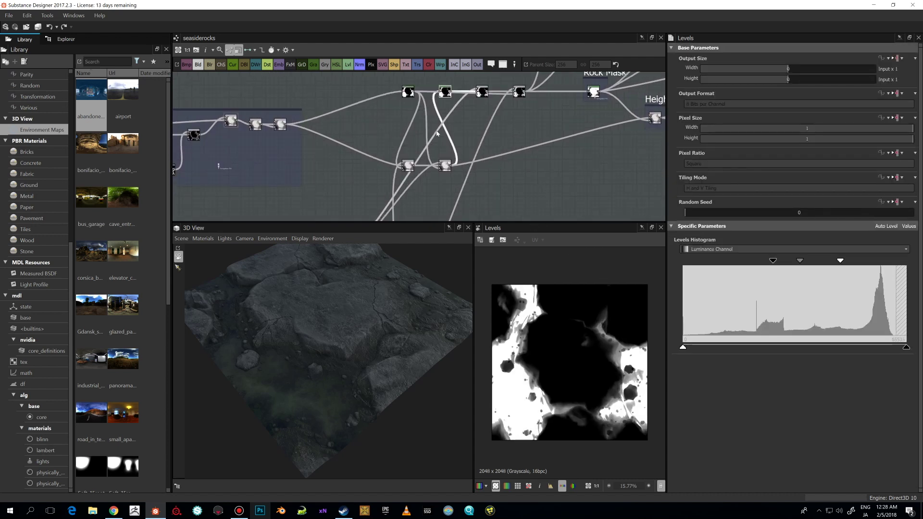
left_click(482, 92)
scroll(482, 95, "down", 2)
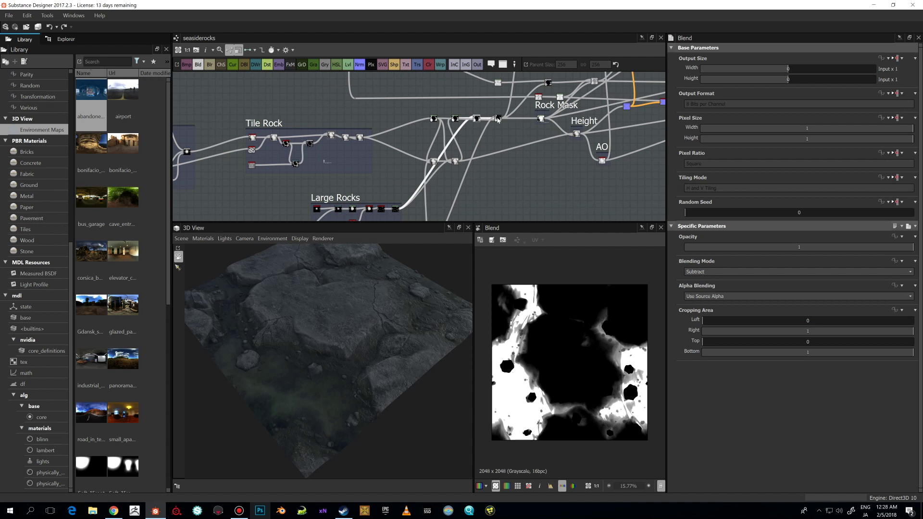
double_click(498, 119)
scroll(498, 120, "up", 3)
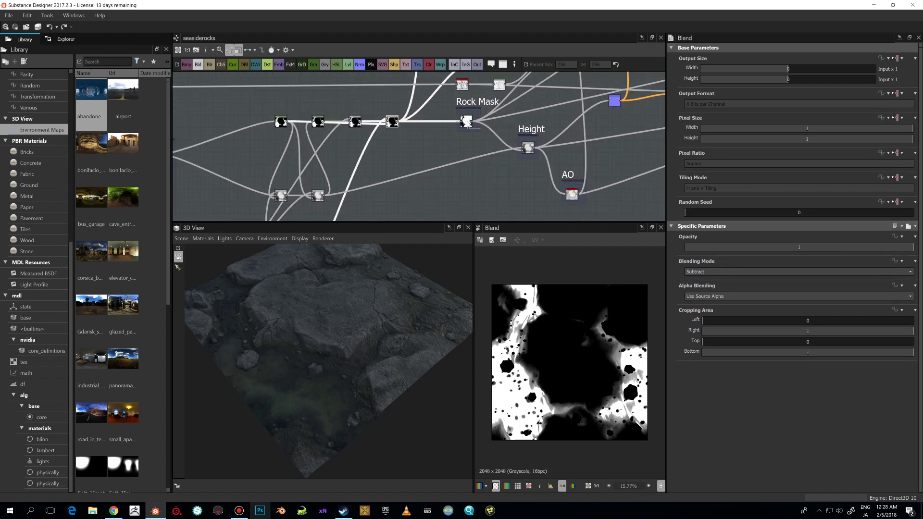
- Preview the Rock Mask's 2048x2048 Levels output and orbit the rock model
middle_click_drag(462, 139, 450, 158)
double_click(450, 157)
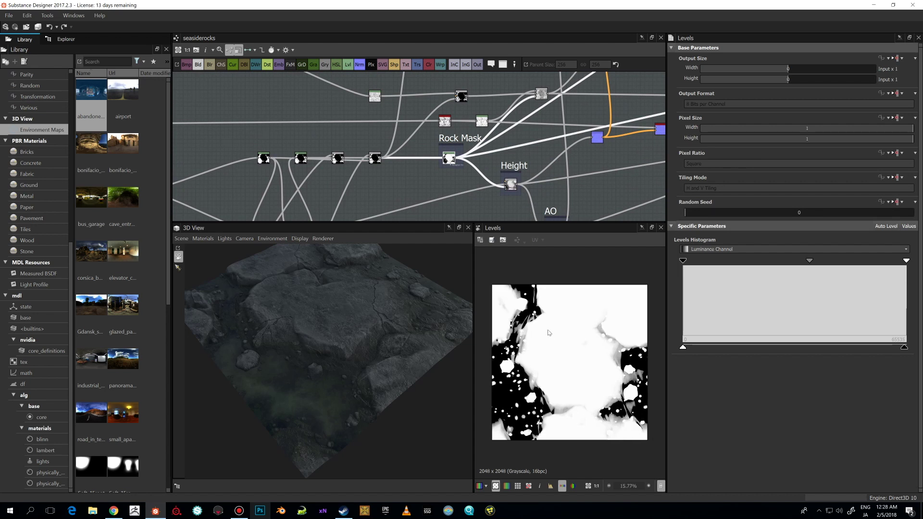
scroll(522, 327, "up", 1)
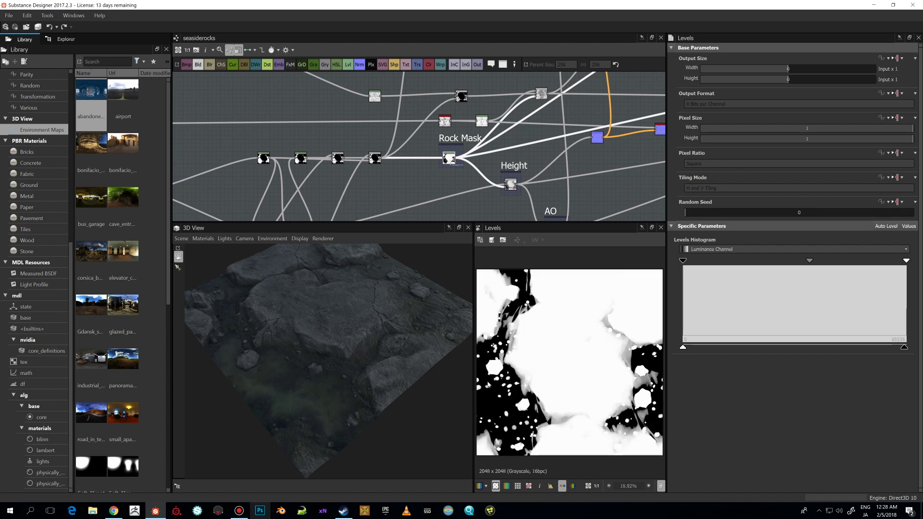
left_click_drag(400, 383, 283, 380)
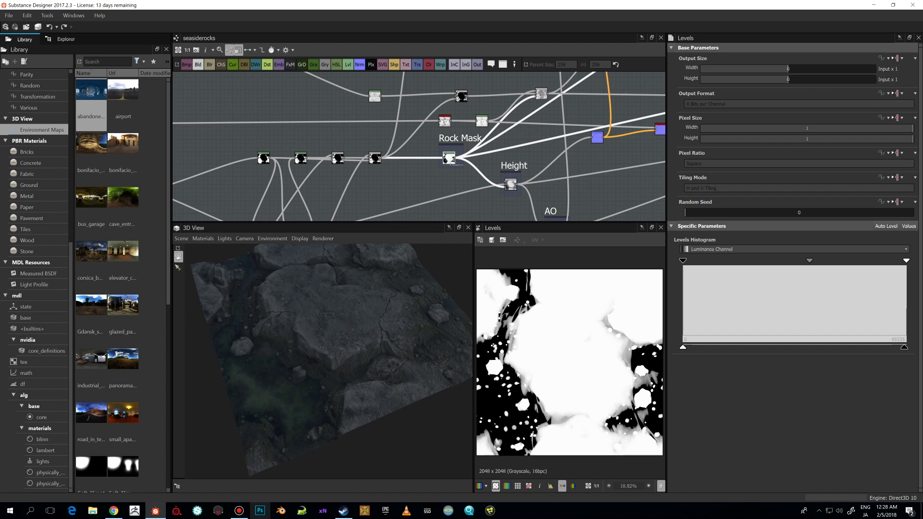
scroll(538, 176, "down", 6)
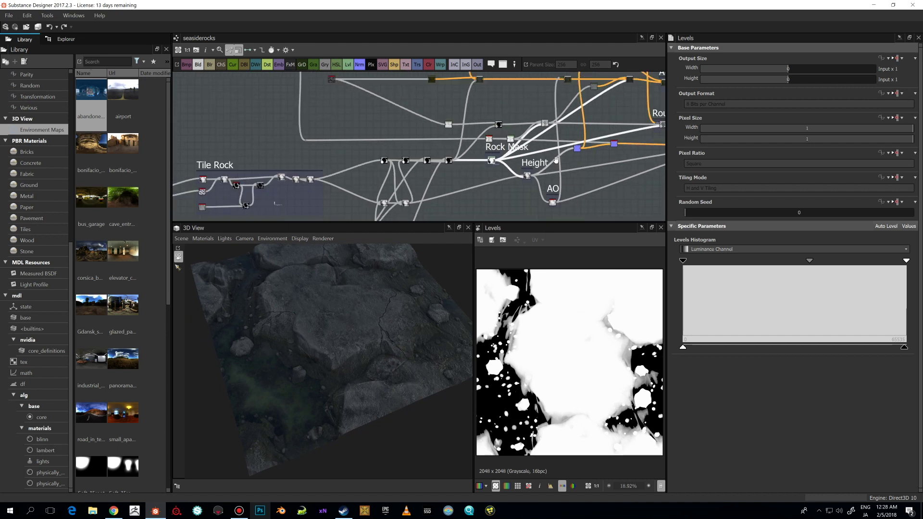
scroll(470, 191, "up", 1)
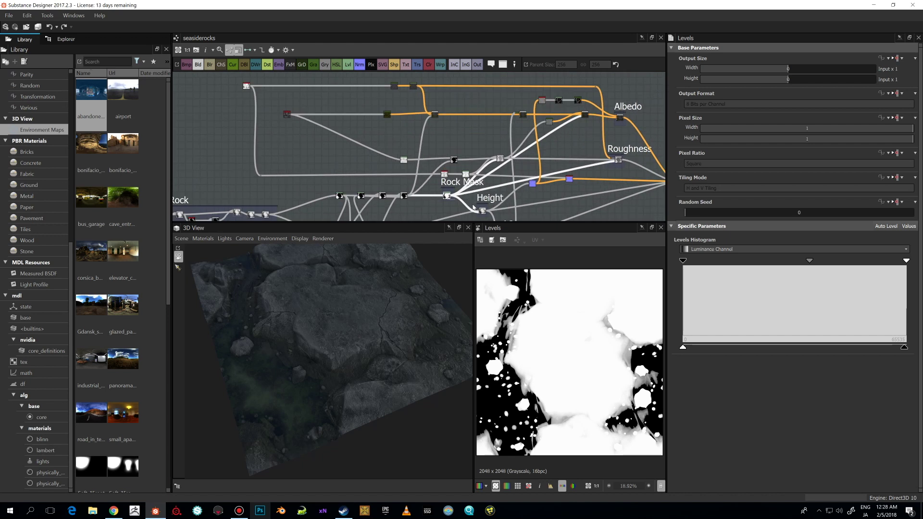
middle_click_drag(308, 99, 326, 81)
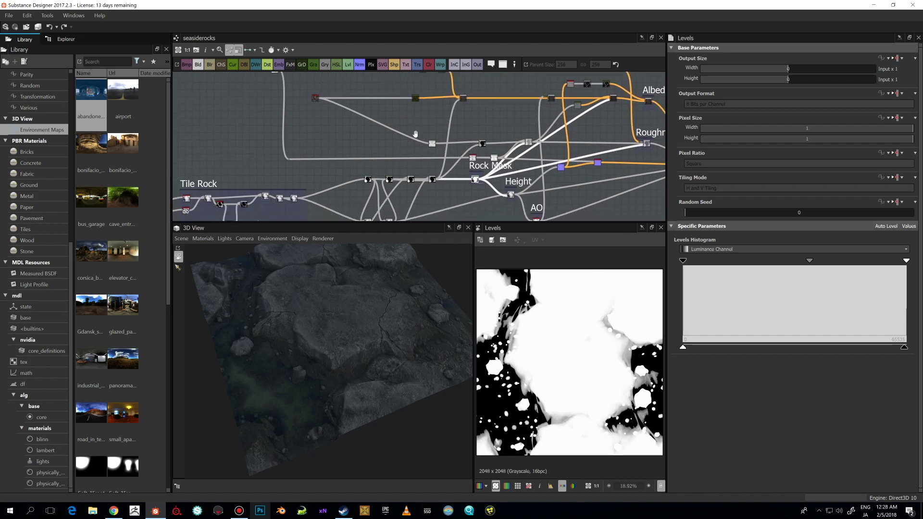
middle_click_drag(416, 134, 399, 155)
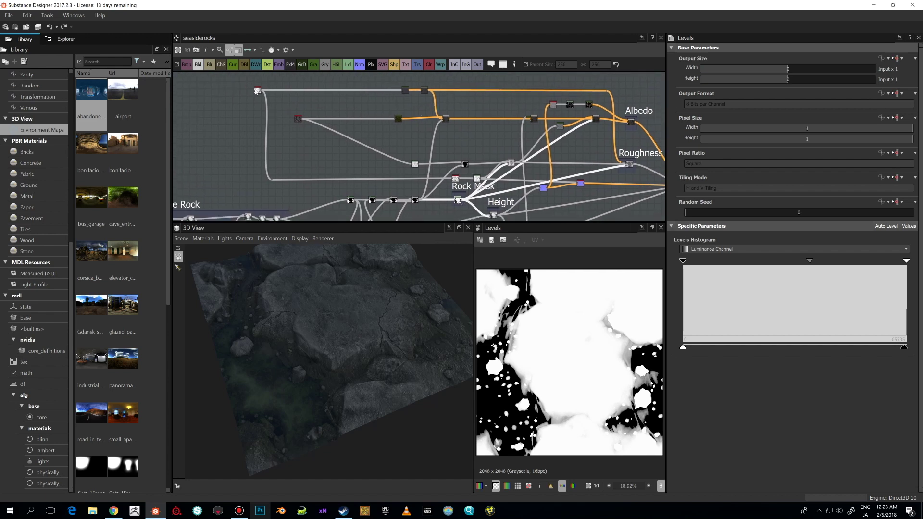
- Preview grunge_map_001, the Gradient Map colouring it, and the HSL adjustment output
double_click(257, 90)
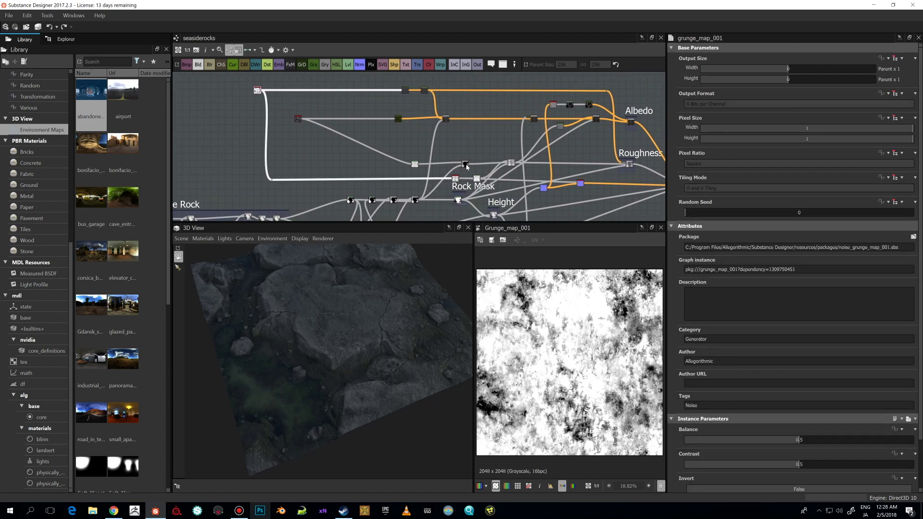
double_click(405, 91)
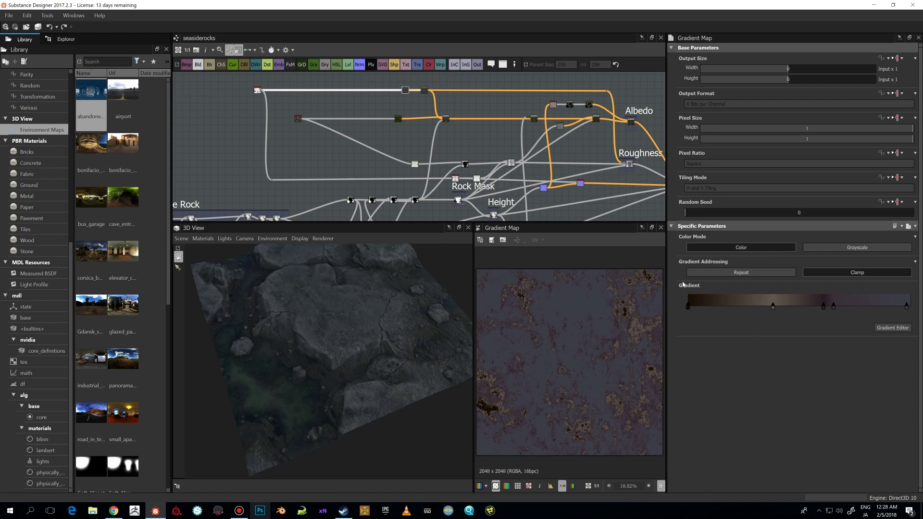
double_click(424, 90)
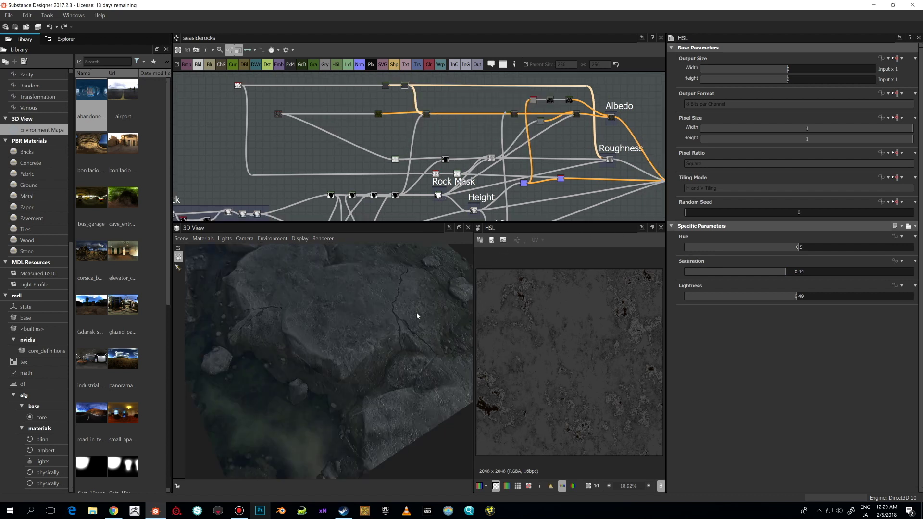
scroll(418, 319, "down", 1)
left_click_drag(419, 323, 407, 327)
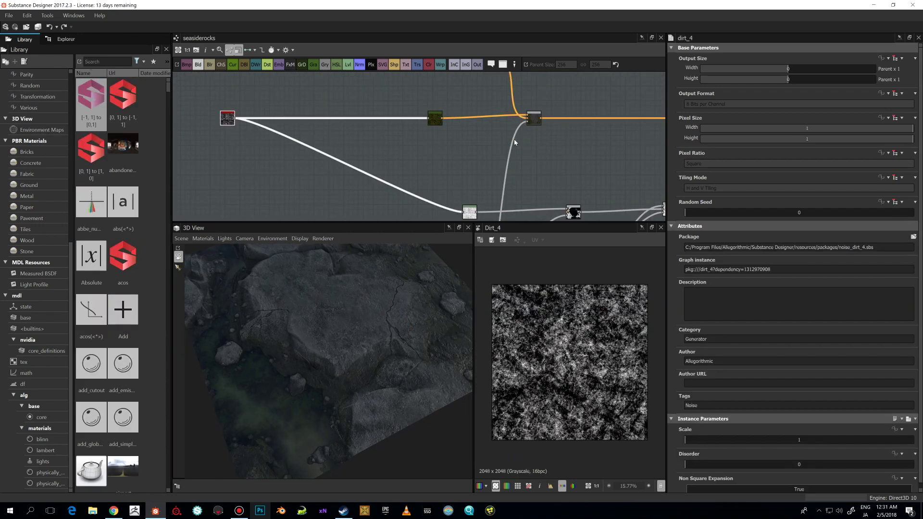
- Show the green-and-brown Color-mode Gradient Map and inspect its 2048x2048 texture detail
left_click(436, 120)
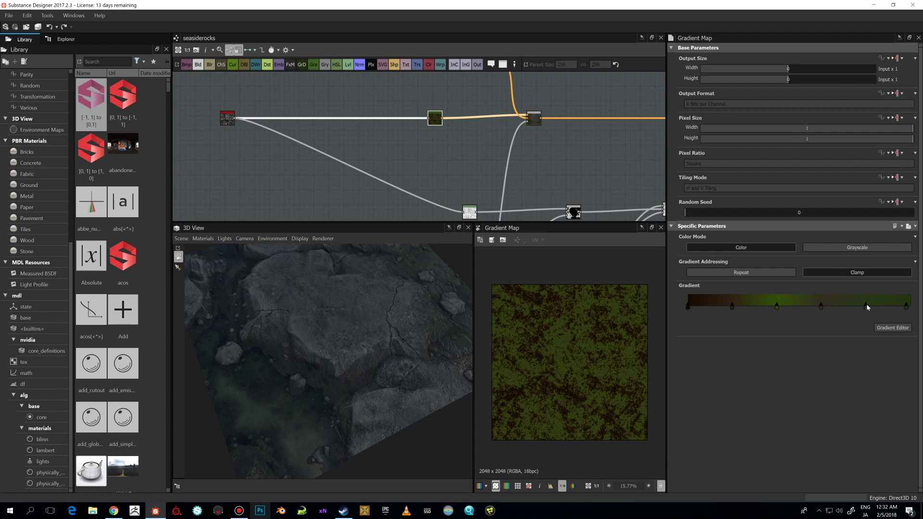
scroll(601, 342, "up", 2)
middle_click_drag(604, 339, 563, 345)
scroll(563, 345, "down", 1)
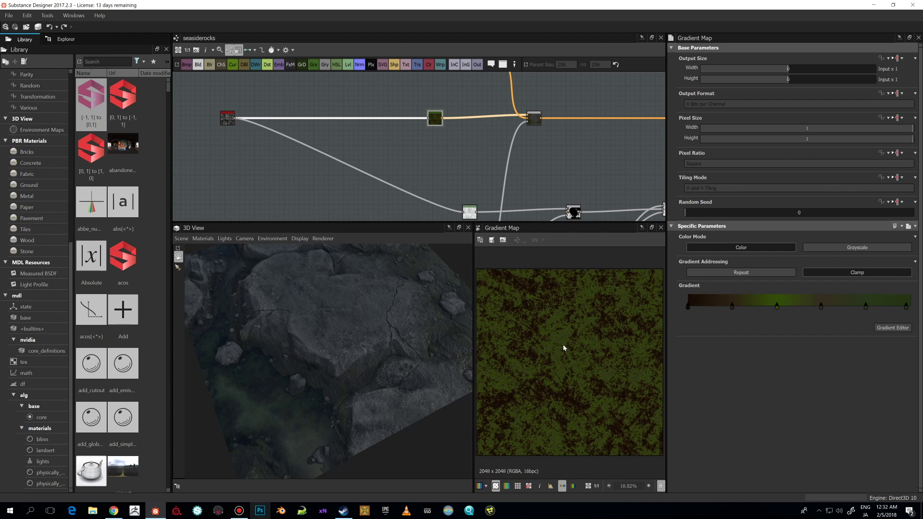
middle_click_drag(478, 155, 451, 108)
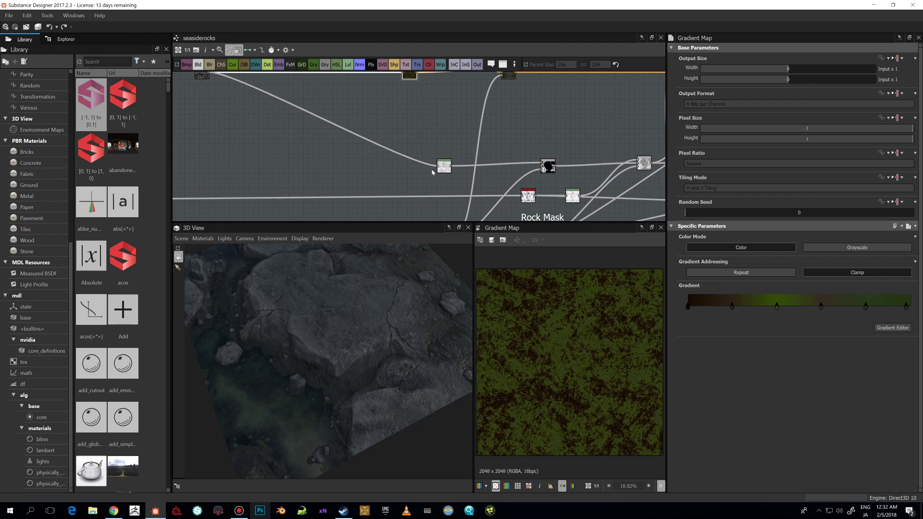
- Preview the Levels noise and the Blend combining mask and noise along the Rock Mask chain
double_click(443, 166)
scroll(452, 120, "down", 2)
middle_click_drag(543, 145, 458, 143)
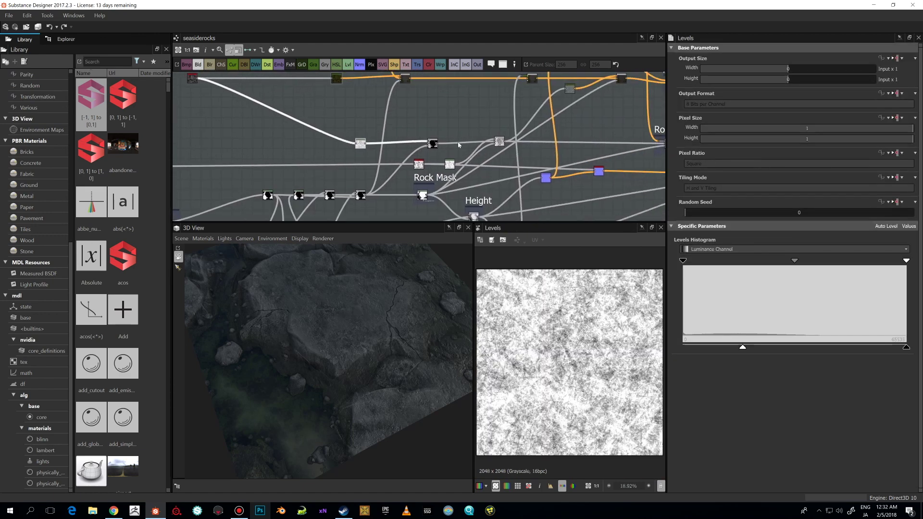
double_click(432, 144)
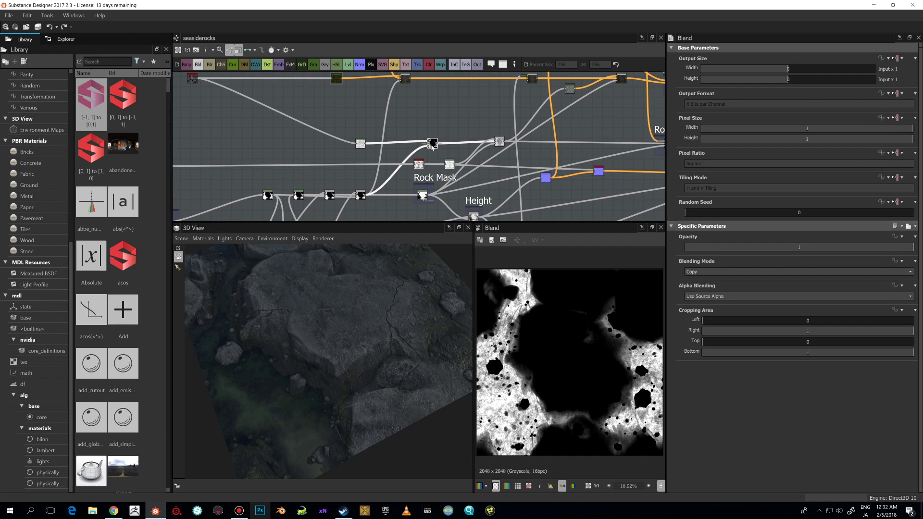
scroll(430, 179, "down", 2)
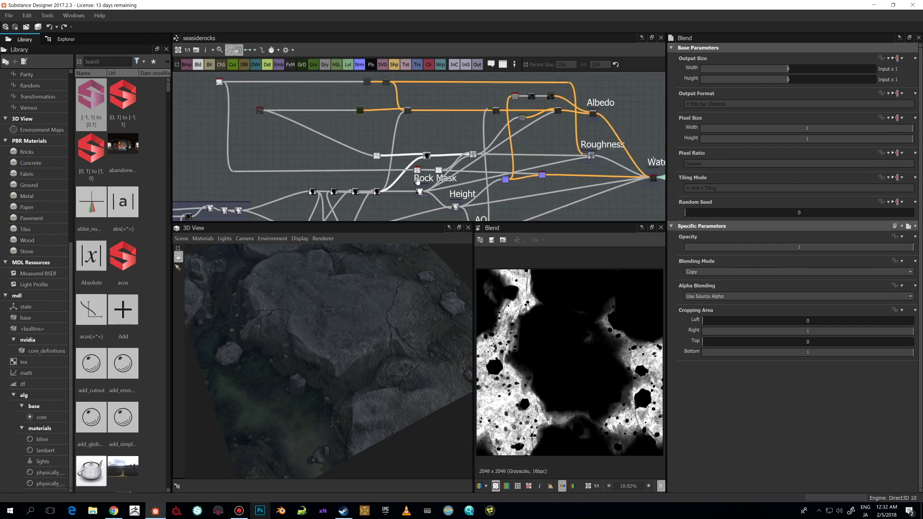
middle_click_drag(419, 175, 426, 145)
scroll(426, 145, "up", 2)
middle_click_drag(524, 116, 480, 135)
- Preview the Add blend at 0.64 opacity, the Roughness blend, and the nearby Levels node
double_click(461, 131)
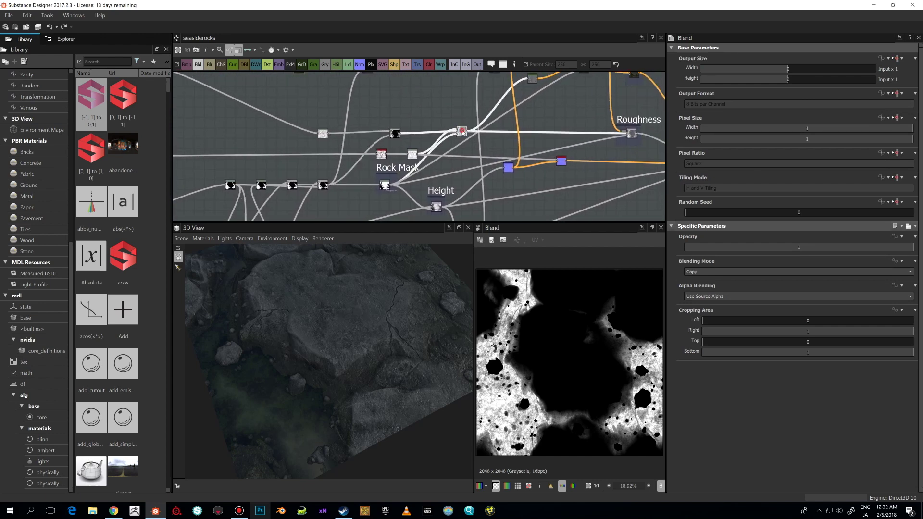
scroll(427, 154, "down", 2)
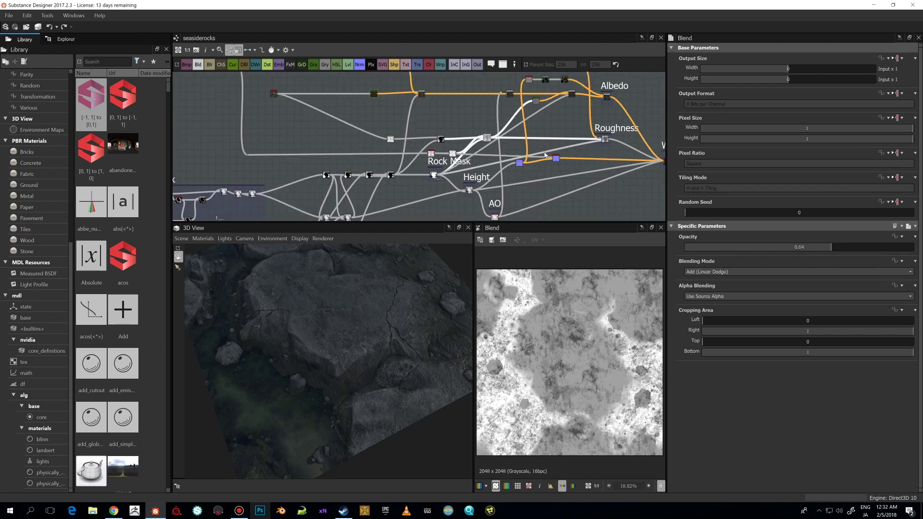
scroll(523, 152, "up", 2)
double_click(523, 146)
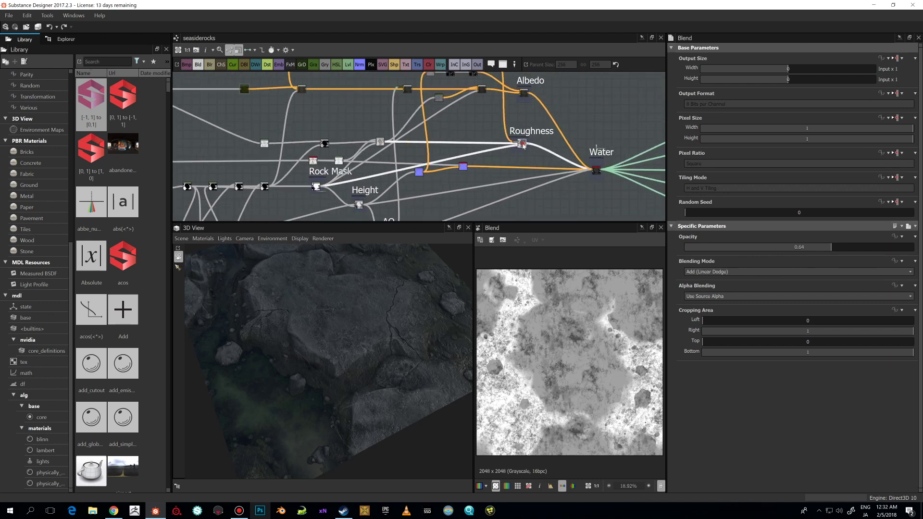
scroll(522, 146, "down", 2)
scroll(402, 159, "up", 4)
double_click(388, 153)
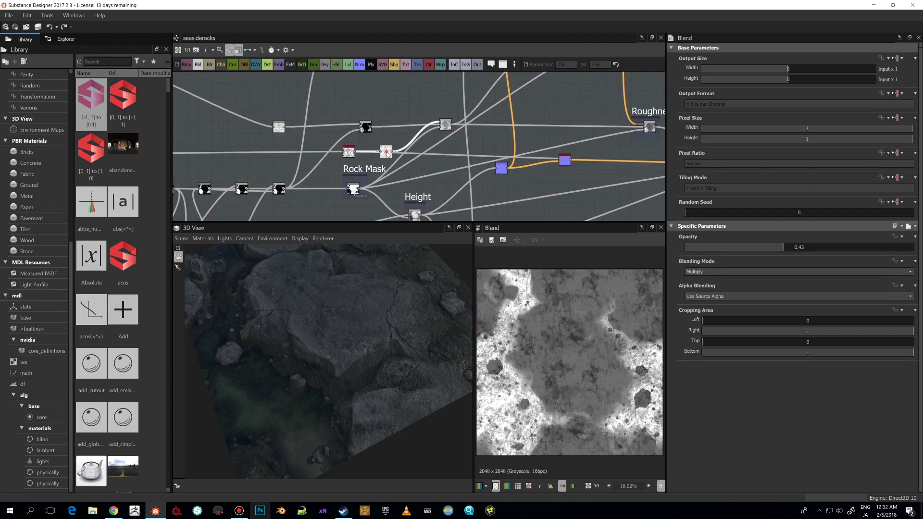
- Open safe_transform_grayscale to check its Tile value of 2, then preview the next Levels node
double_click(349, 152)
scroll(349, 153, "down", 1)
middle_click_drag(242, 163, 393, 209)
scroll(404, 152, "down", 2)
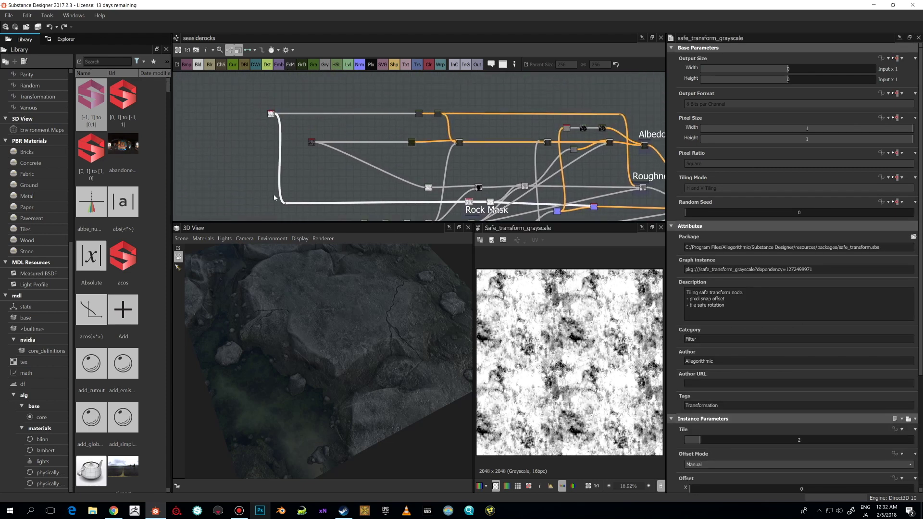
middle_click_drag(278, 115, 242, 100)
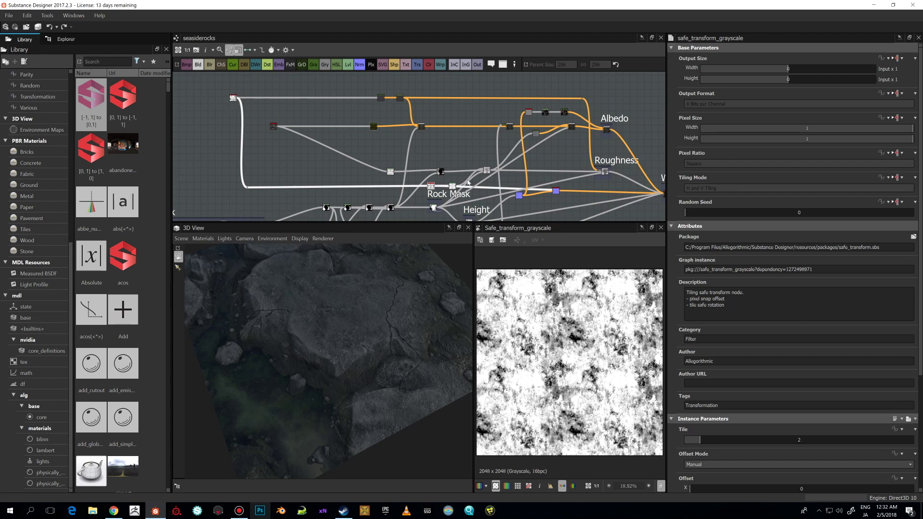
scroll(469, 182, "up", 5)
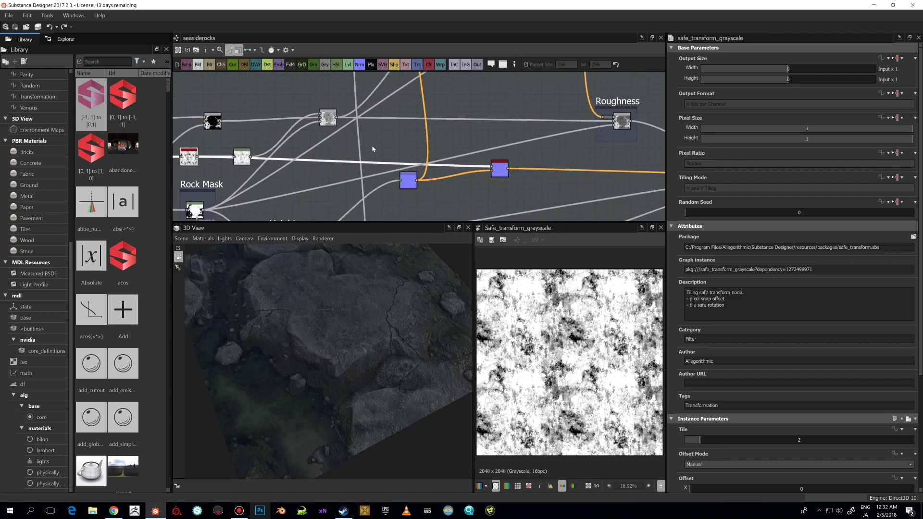
scroll(373, 147, "down", 2)
middle_click_drag(433, 146, 384, 143)
middle_click_drag(253, 140, 264, 139)
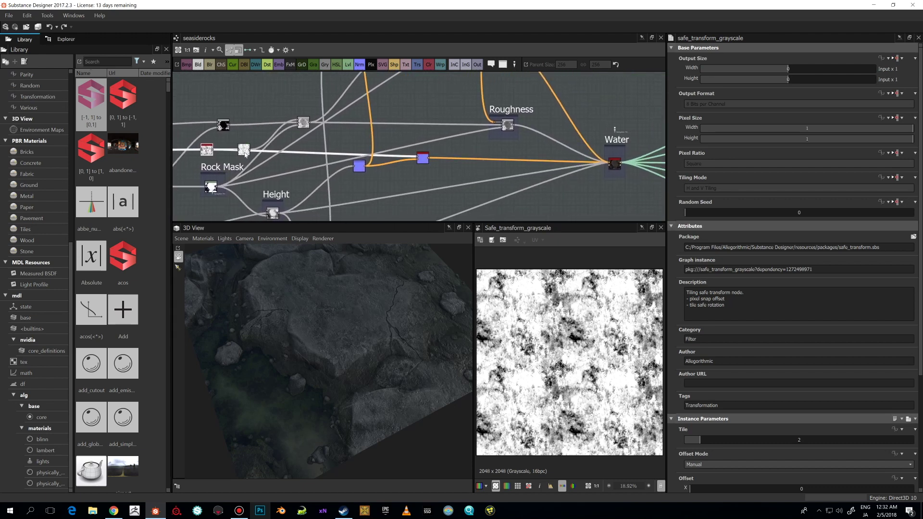
double_click(245, 154)
- Preview the height_normal_blend node, the Normal node and the blend behind Height in turn
double_click(421, 162)
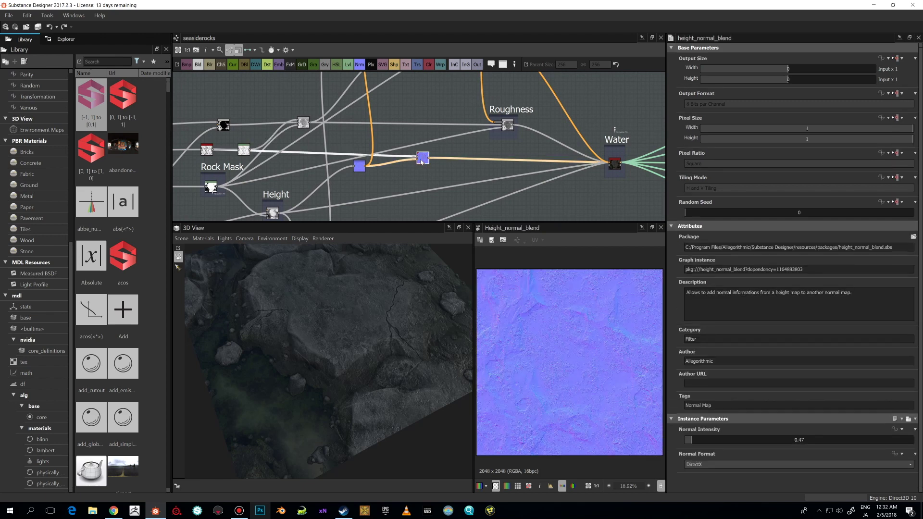
scroll(545, 270, "up", 1)
left_click(359, 166)
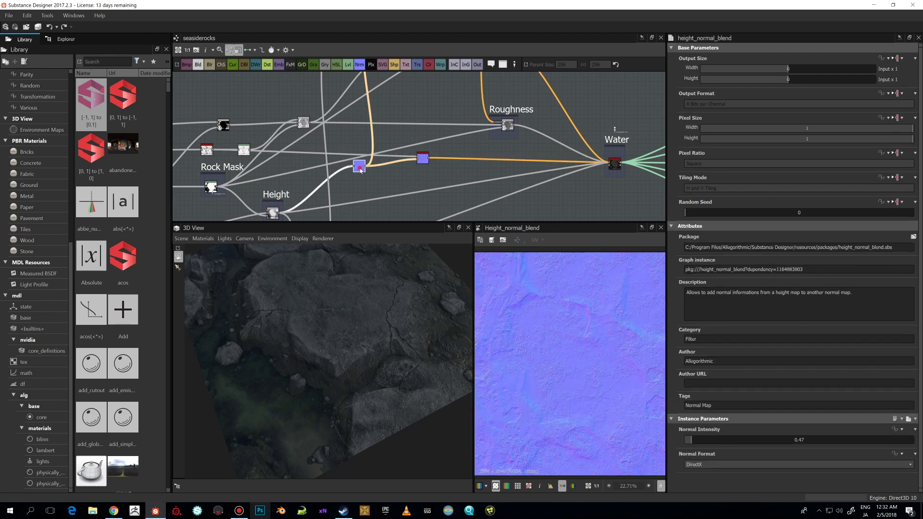
middle_click_drag(356, 187, 454, 140)
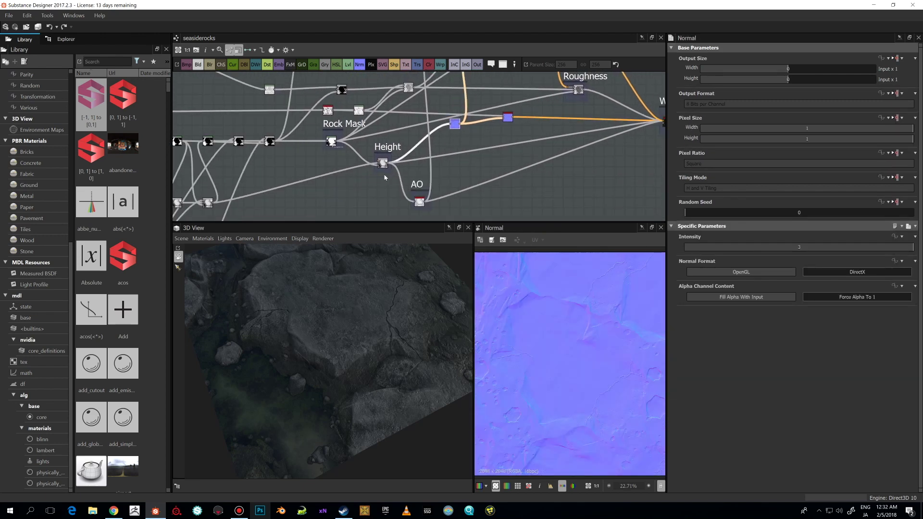
left_click(382, 165)
left_click(455, 126)
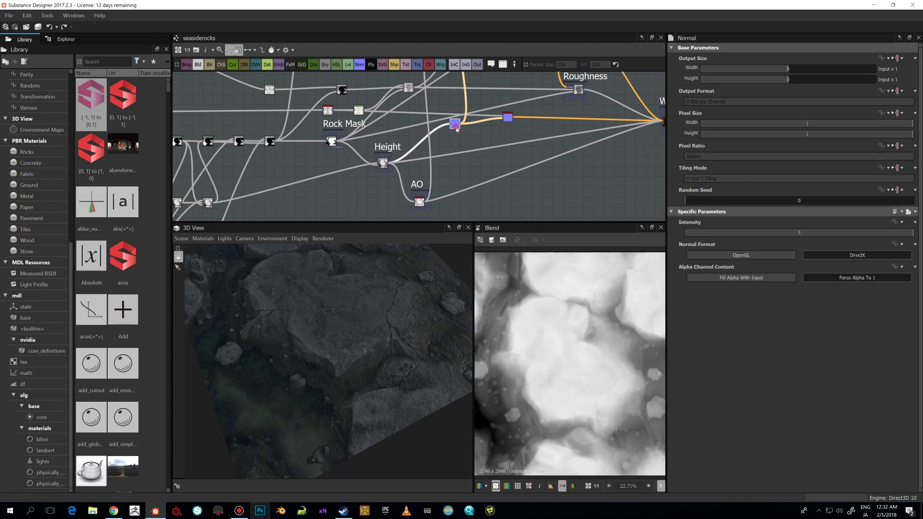
- Return to the height_normal_blend normal-map preview showing Normal Intensity 0.47
scroll(565, 313, "down", 2)
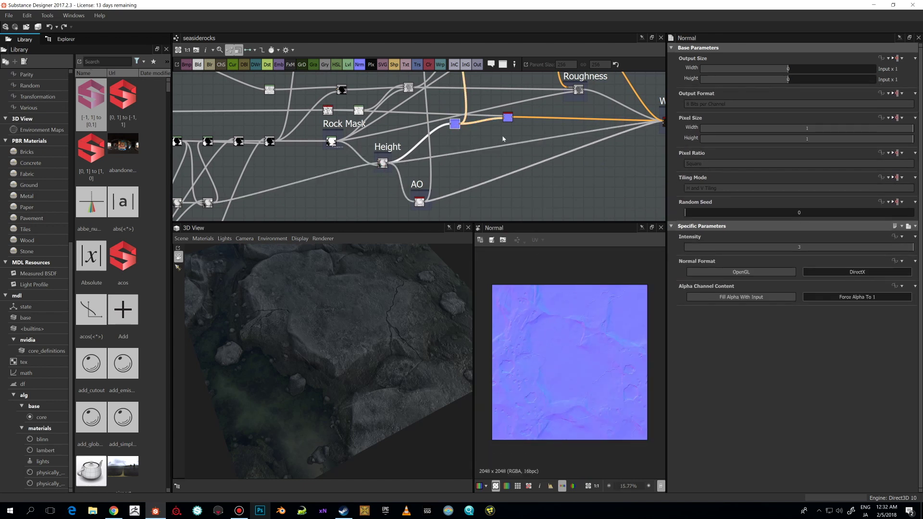
middle_click_drag(444, 123, 403, 151)
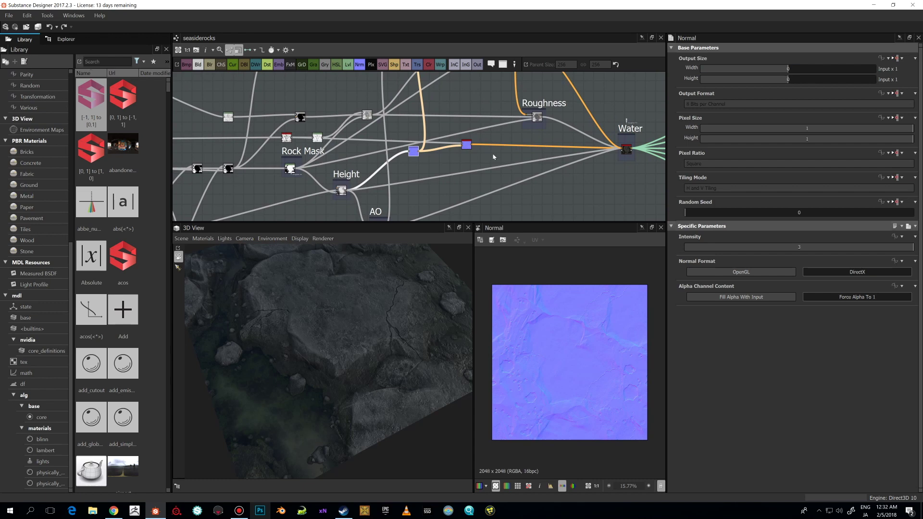
left_click(465, 144)
scroll(574, 338, "up", 3)
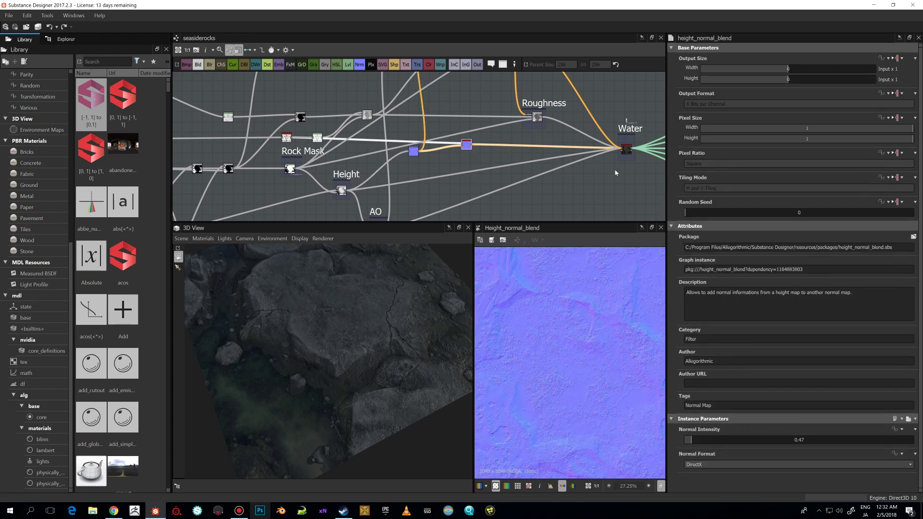
middle_click_drag(594, 176, 546, 183)
scroll(478, 157, "down", 2)
middle_click_drag(451, 137, 537, 177)
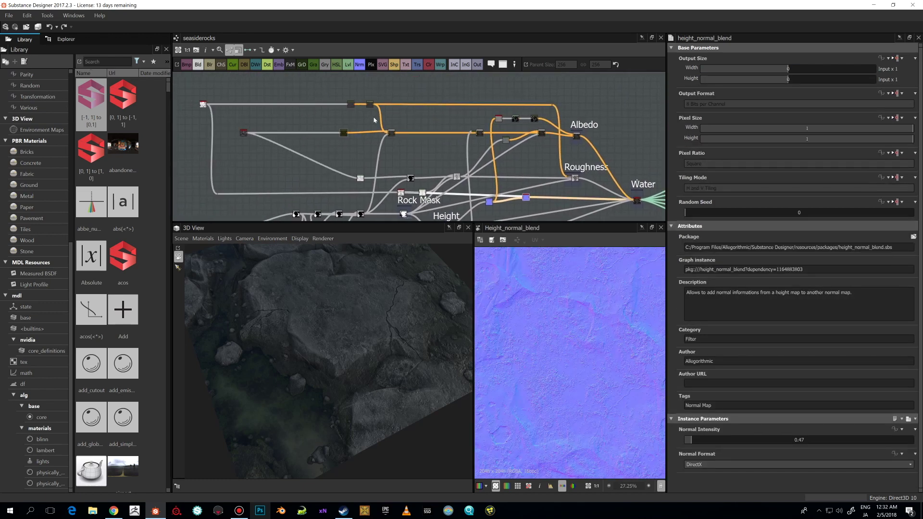
scroll(372, 106, "up", 3)
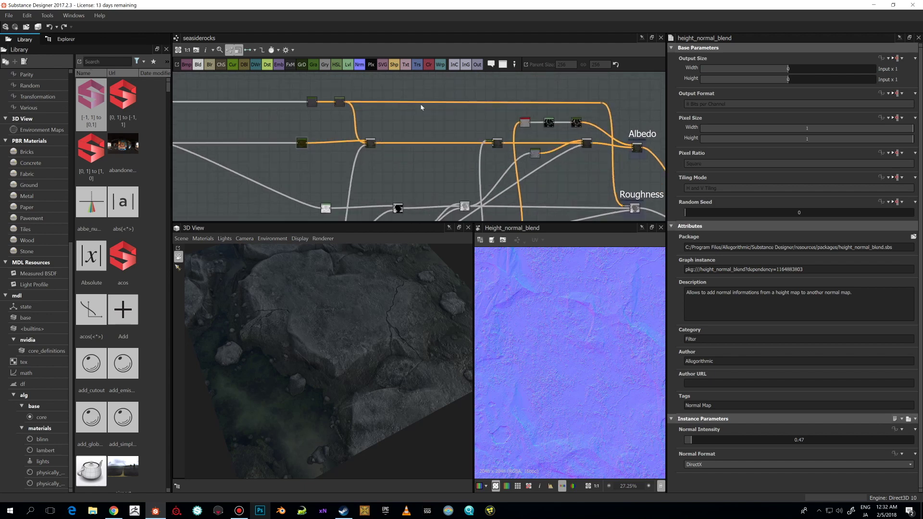
- Inspect the albedo chain's HSL, Blend, Gradient Map and colour-layer Blend nodes
left_click(382, 117)
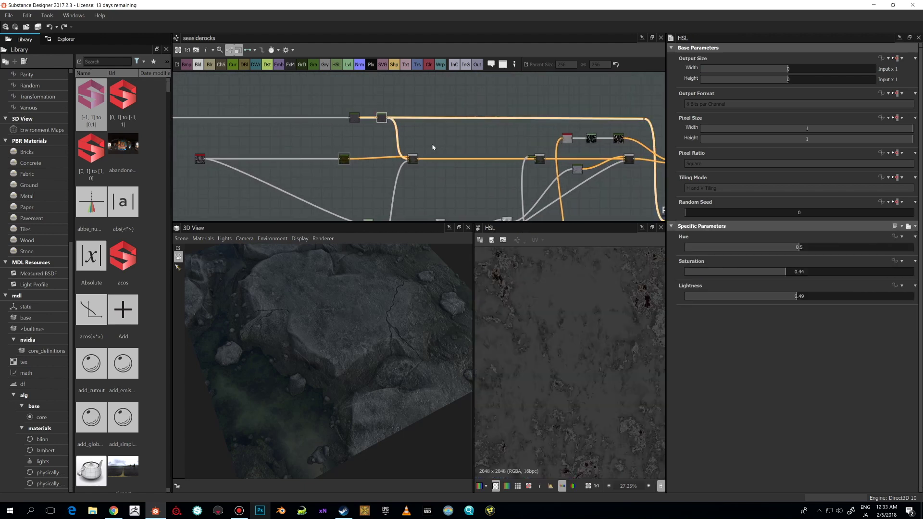
middle_click_drag(385, 120, 413, 142)
left_click(374, 193)
middle_click_drag(451, 109, 436, 165)
left_click(338, 136)
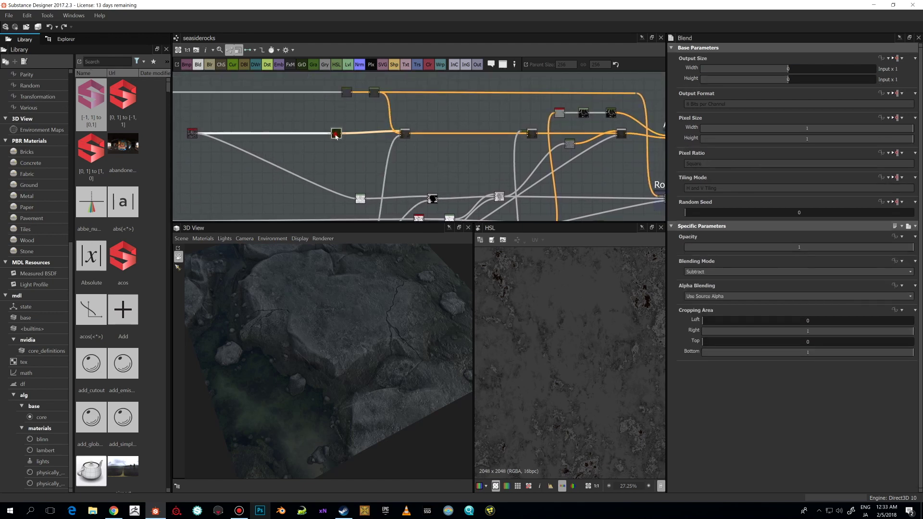
left_click(377, 93)
left_click(404, 136)
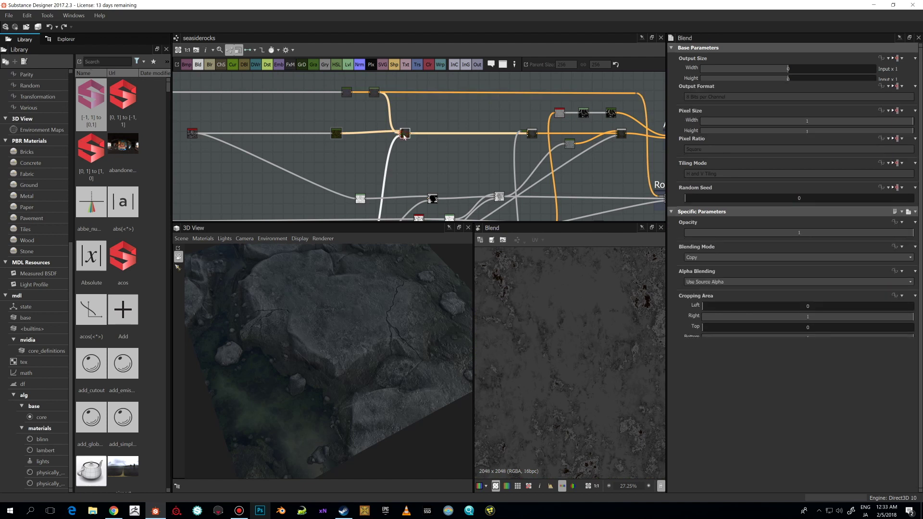
- Preview the Subtract blend mask and the Levels node under Rock Mask
scroll(563, 166, "up", 1)
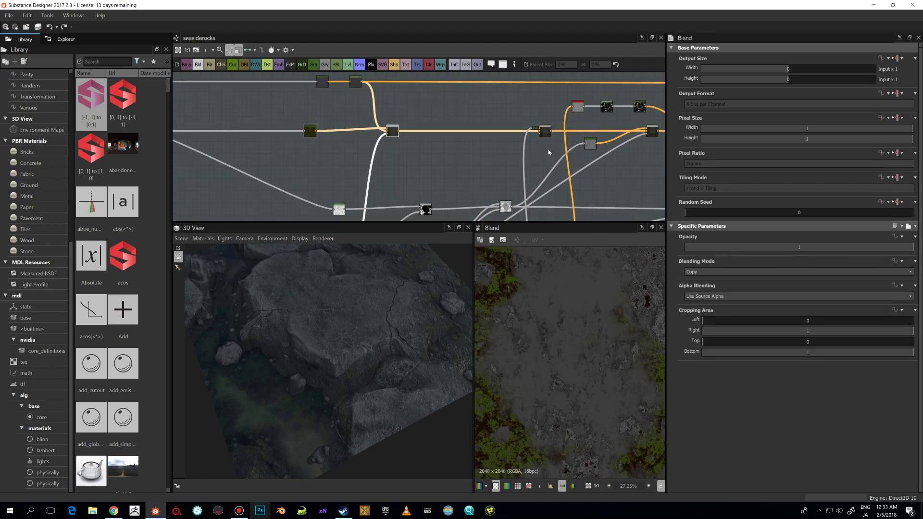
middle_click_drag(432, 123, 455, 117)
scroll(455, 104, "up", 1)
scroll(455, 103, "up", 2)
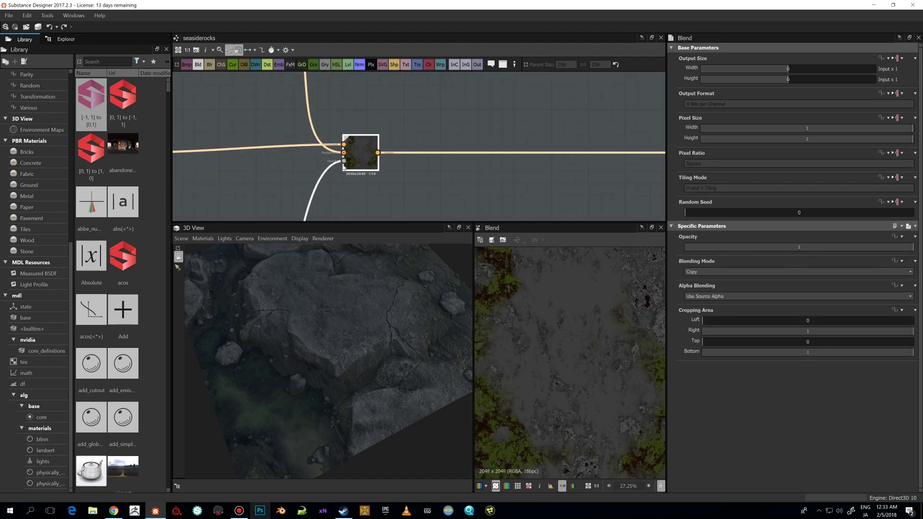
scroll(396, 181, "up", 1)
scroll(396, 180, "down", 3)
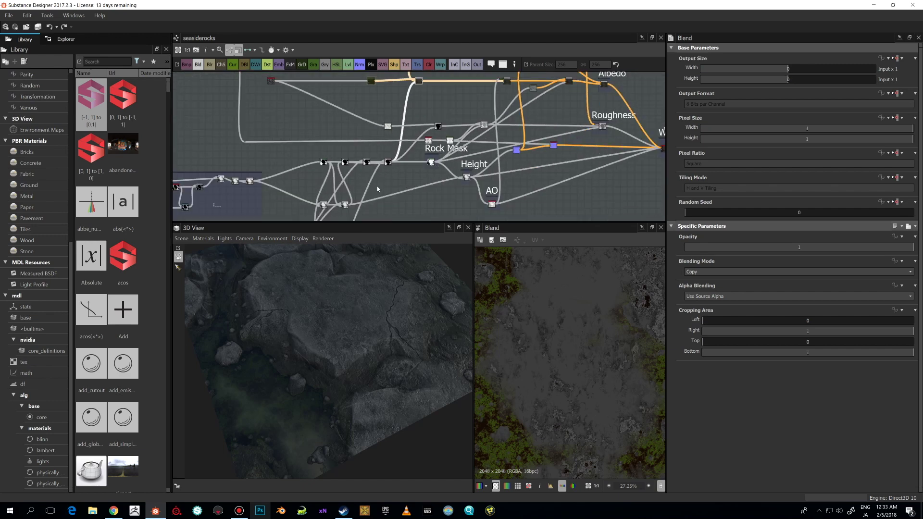
left_click(387, 162)
scroll(388, 172, "down", 3)
scroll(404, 187, "up", 5)
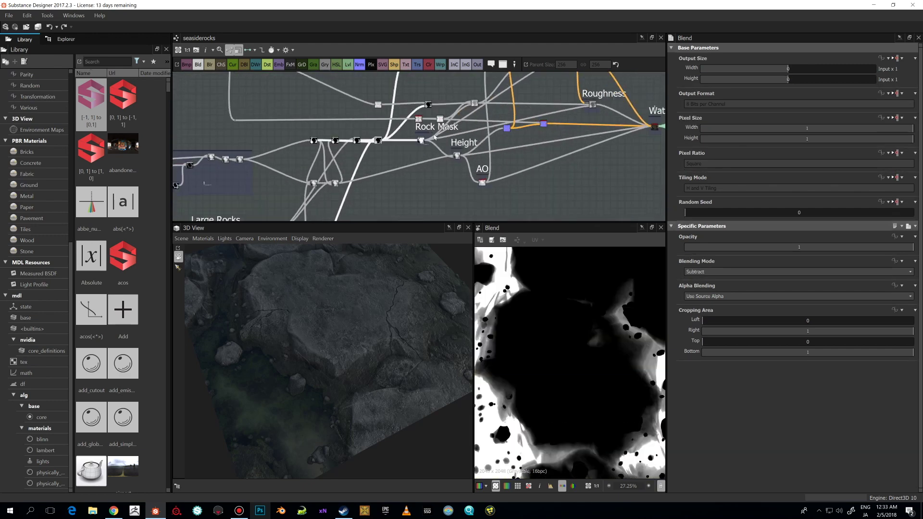
scroll(403, 187, "up", 1)
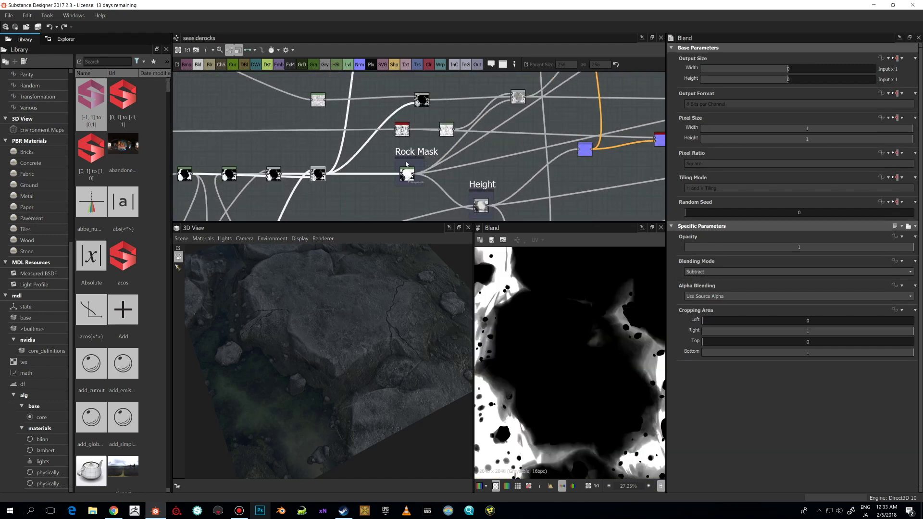
scroll(406, 164, "up", 1)
left_click(407, 177)
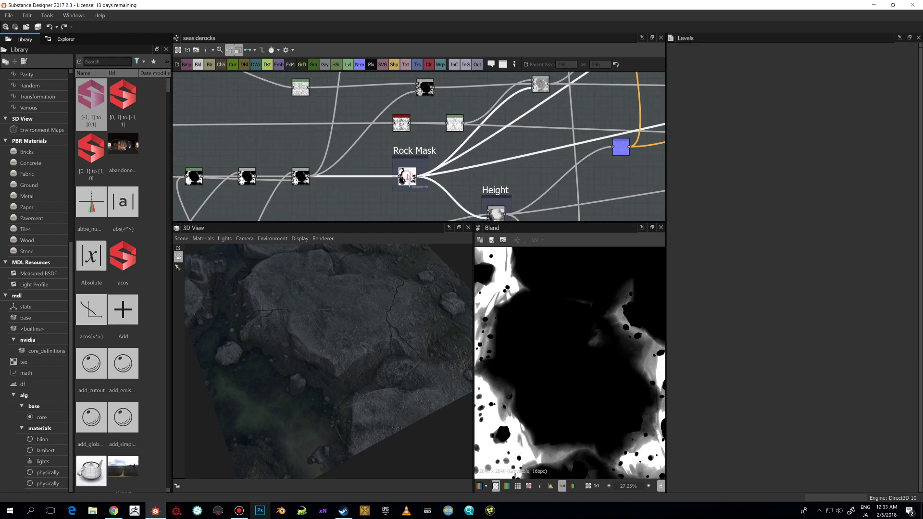
- Show the mossy Multiply blend result at opacity 0.47, comparing it with the Copy blend
scroll(417, 159, "down", 3)
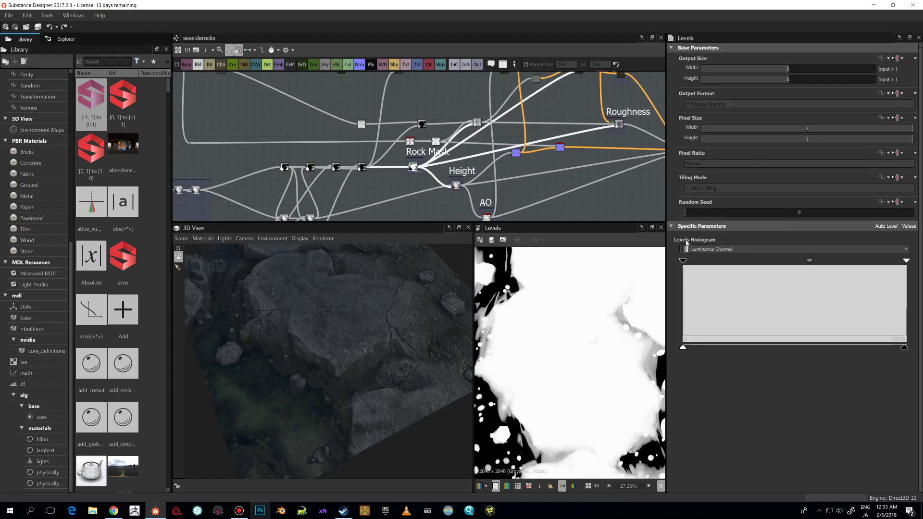
middle_click_drag(465, 110, 438, 127)
scroll(444, 148, "down", 2)
scroll(436, 134, "up", 2)
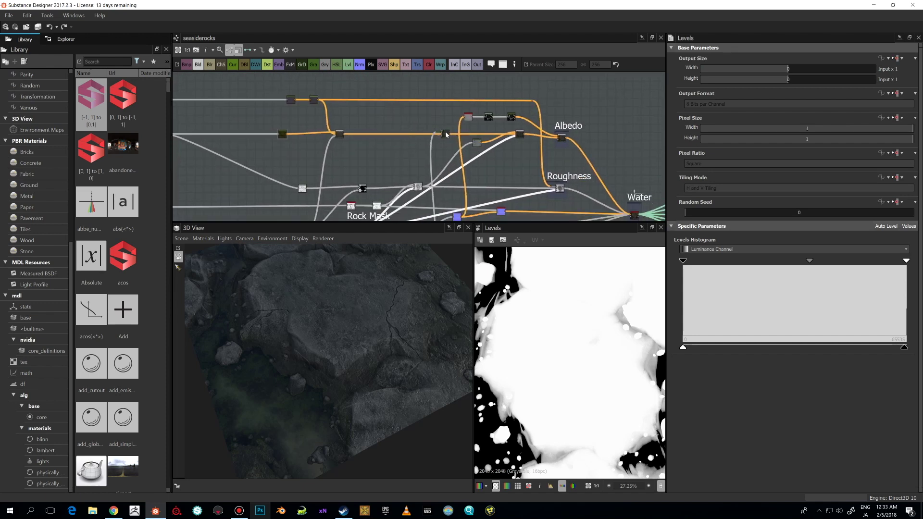
left_click(446, 134)
scroll(516, 164, "down", 2)
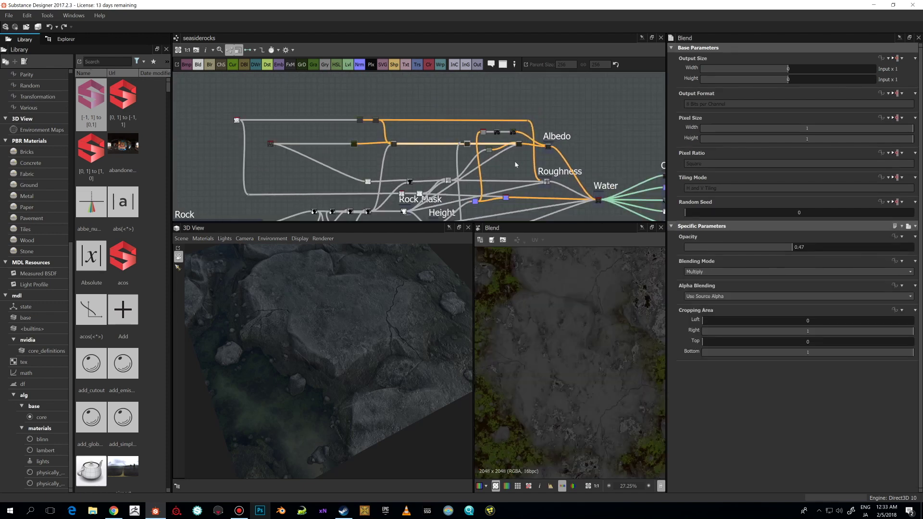
middle_click_drag(500, 201, 484, 180)
scroll(493, 149, "up", 1)
middle_click_drag(494, 149, 491, 120)
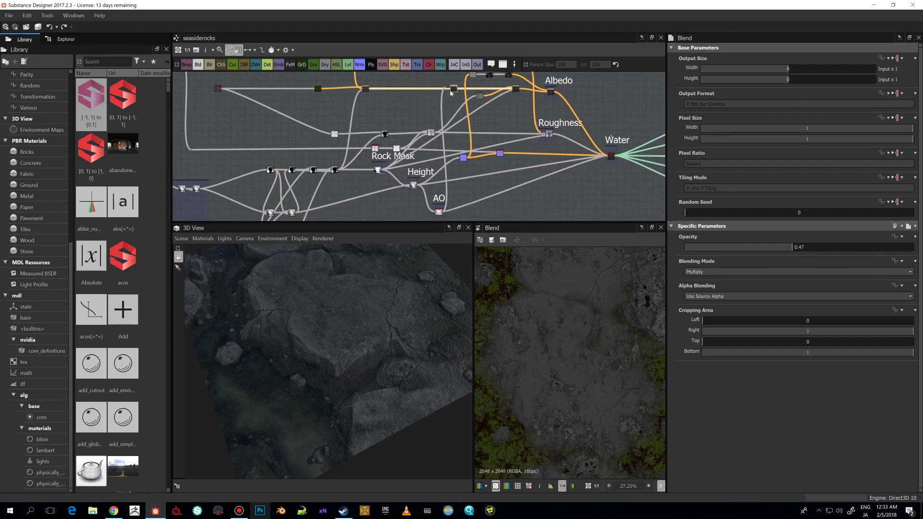
left_click(365, 89)
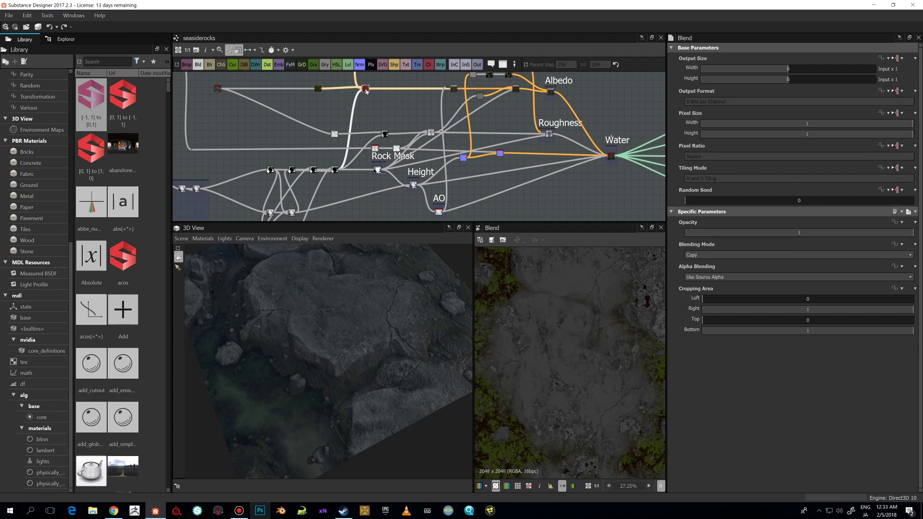
left_click(453, 89)
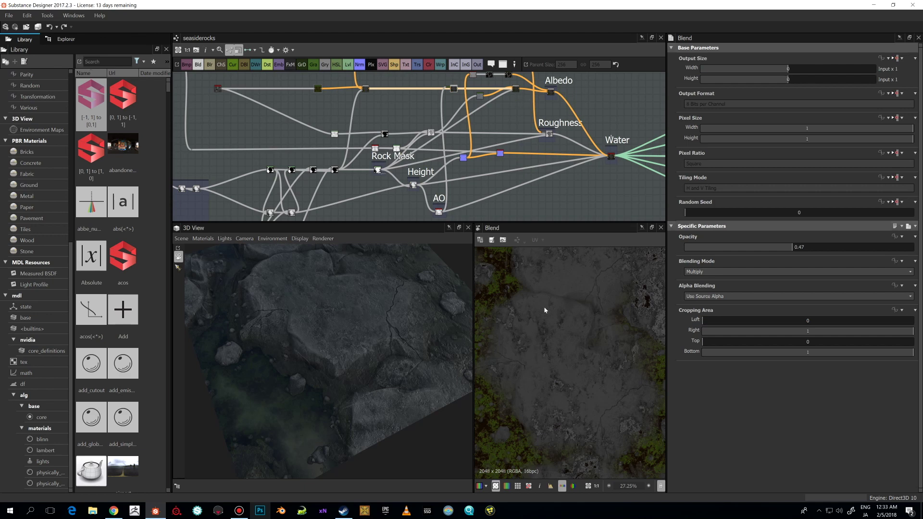
scroll(544, 303, "up", 1)
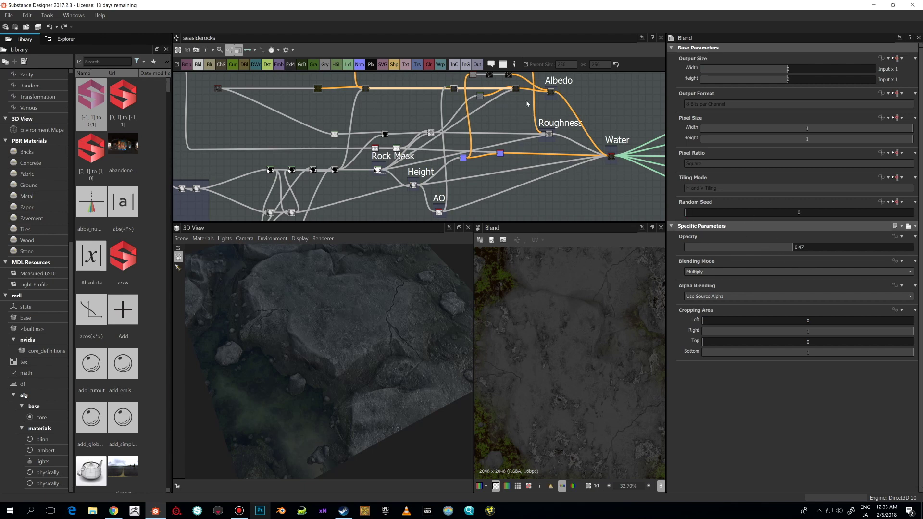
middle_click_drag(527, 102, 473, 141)
scroll(518, 119, "up", 3)
scroll(486, 148, "down", 1)
- Preview the curvature_smooth node's smooth curvature map and its settings
left_click(441, 101)
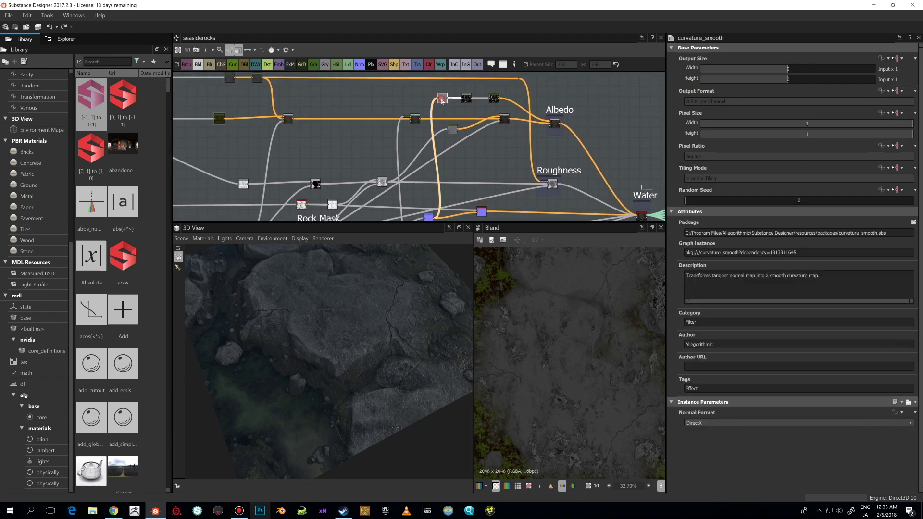
double_click(441, 101)
scroll(466, 154, "down", 2)
middle_click_drag(544, 132, 546, 118)
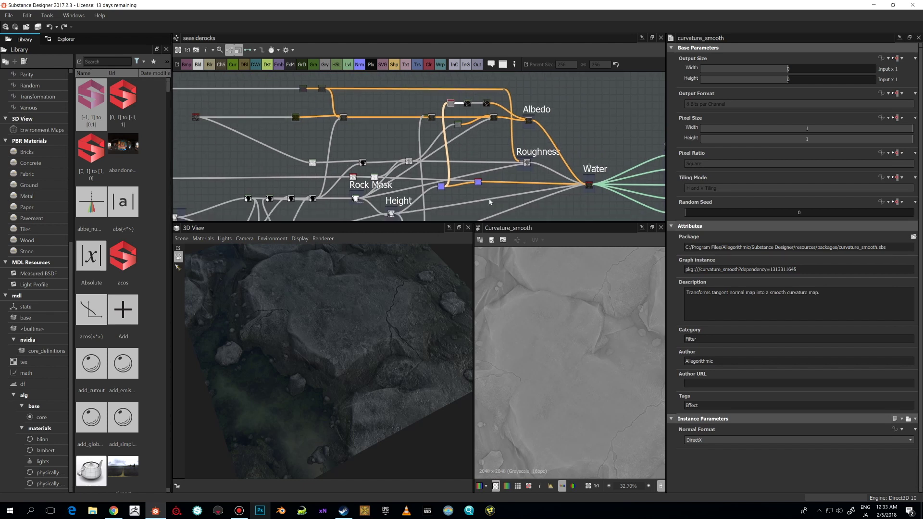
middle_click_drag(489, 201, 491, 160)
scroll(569, 303, "up", 2)
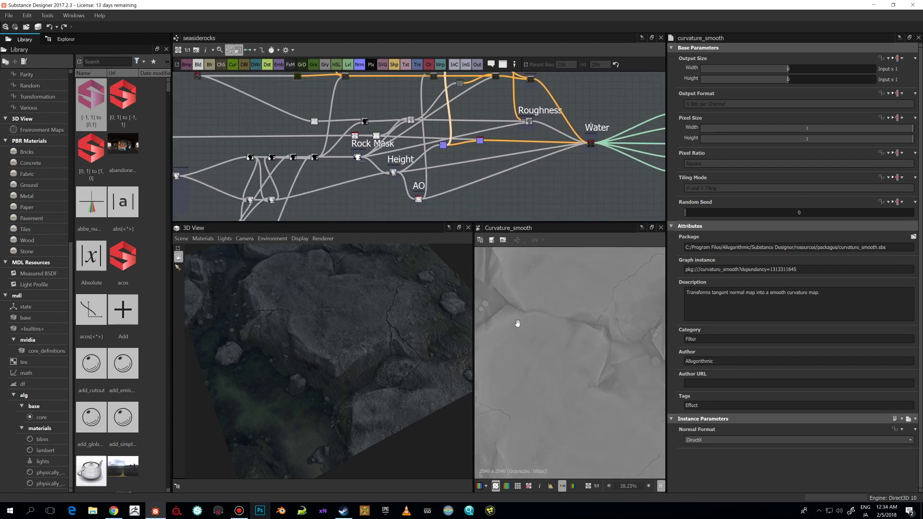
middle_click_drag(517, 323, 530, 315)
scroll(442, 201, "down", 4)
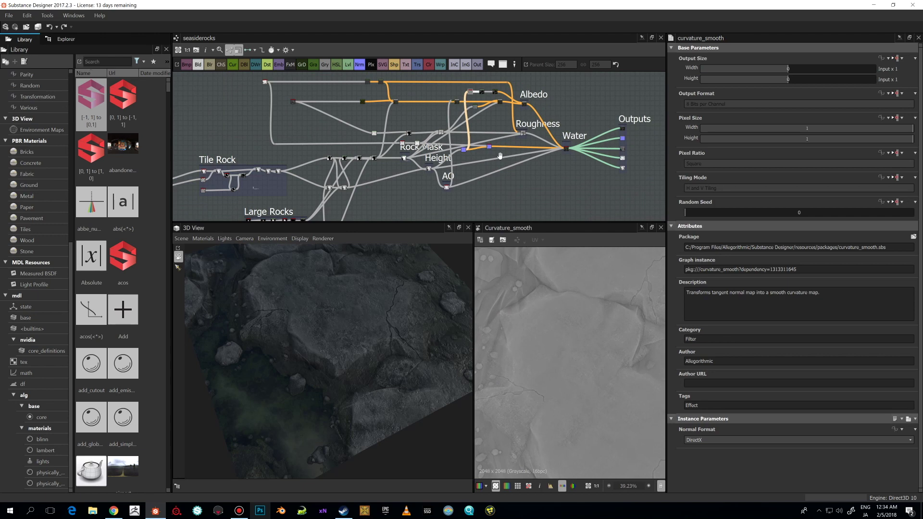
- Step through the Hbao and Levels nodes to the Color-mode Gradient Map, black to pale beige
double_click(444, 193)
middle_click_drag(465, 150, 444, 181)
scroll(460, 153, "up", 4)
left_click(457, 105)
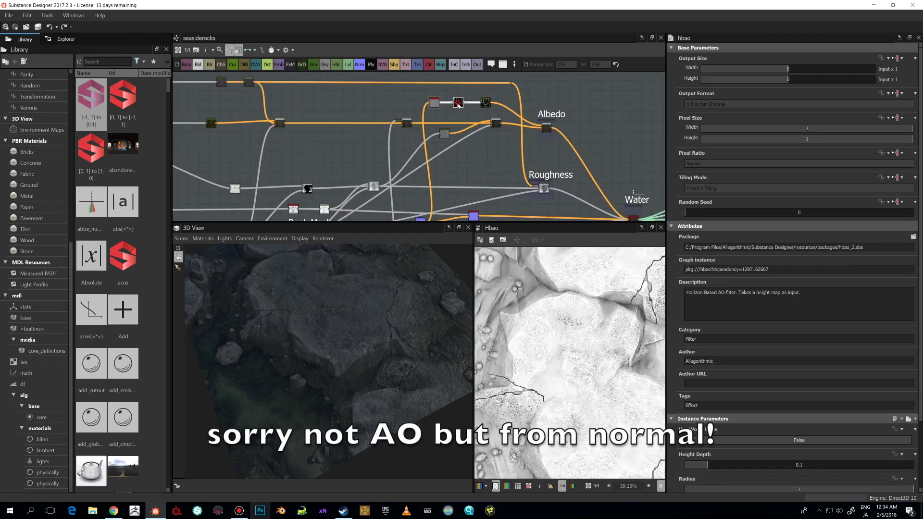
double_click(434, 103)
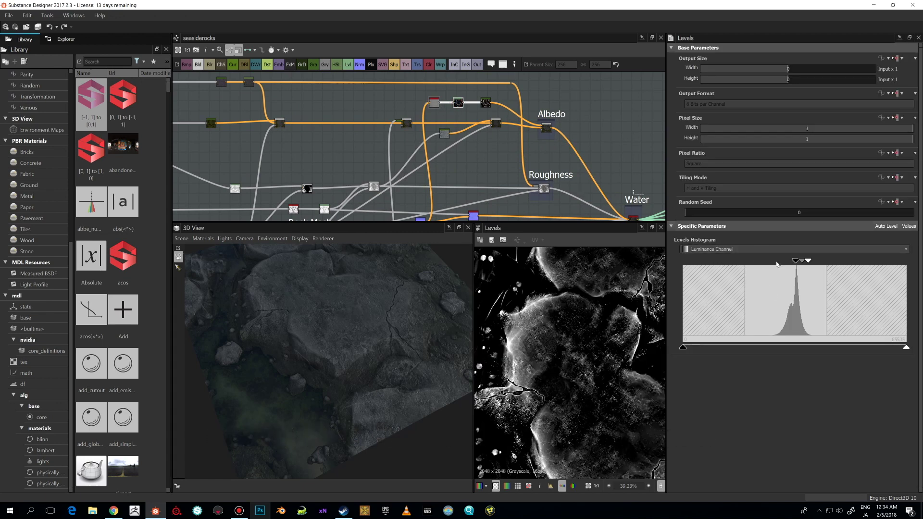
double_click(485, 102)
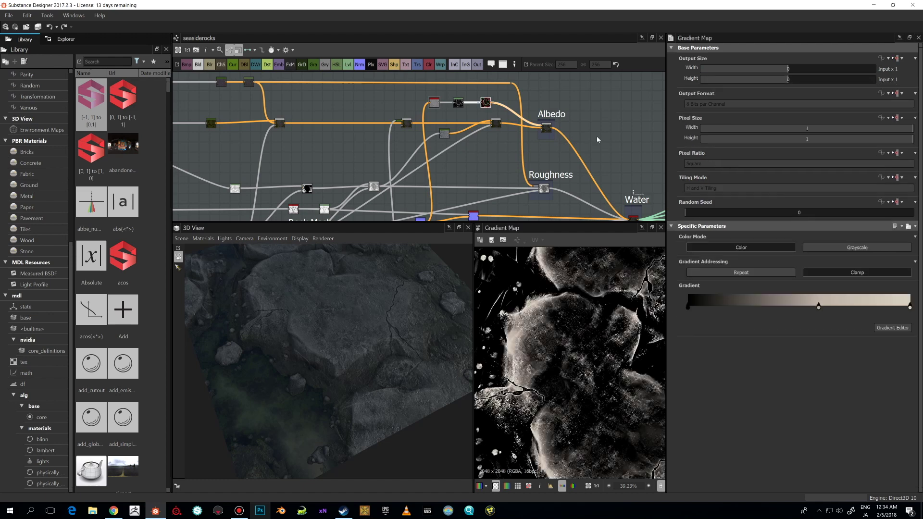
scroll(570, 361, "down", 5)
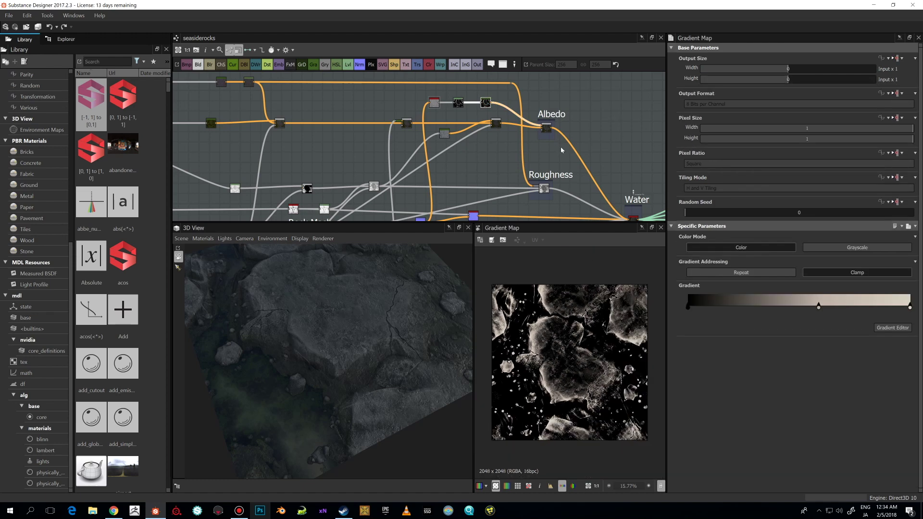
- Open the Albedo Add (Linear Dodge) blend at 0.13 opacity and inspect the 3D rock
middle_click_drag(560, 146, 518, 138)
double_click(503, 115)
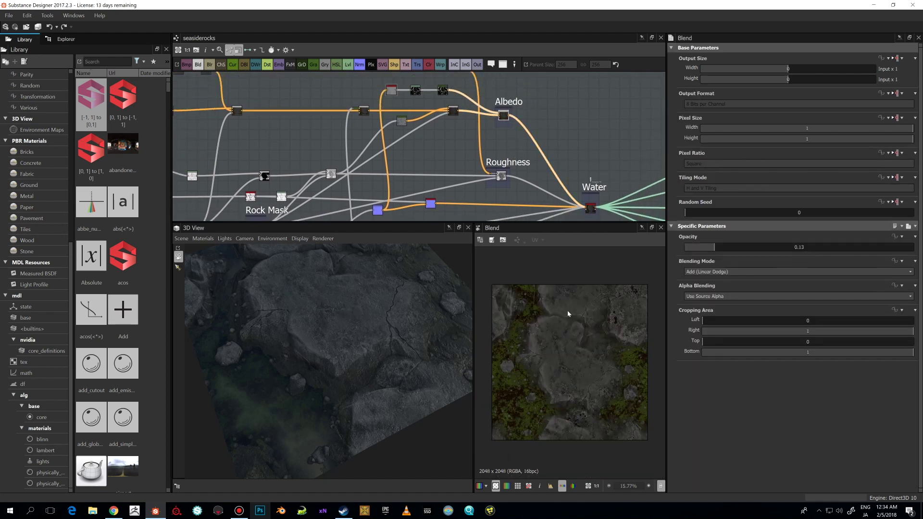
scroll(574, 321, "up", 2)
scroll(575, 323, "up", 2)
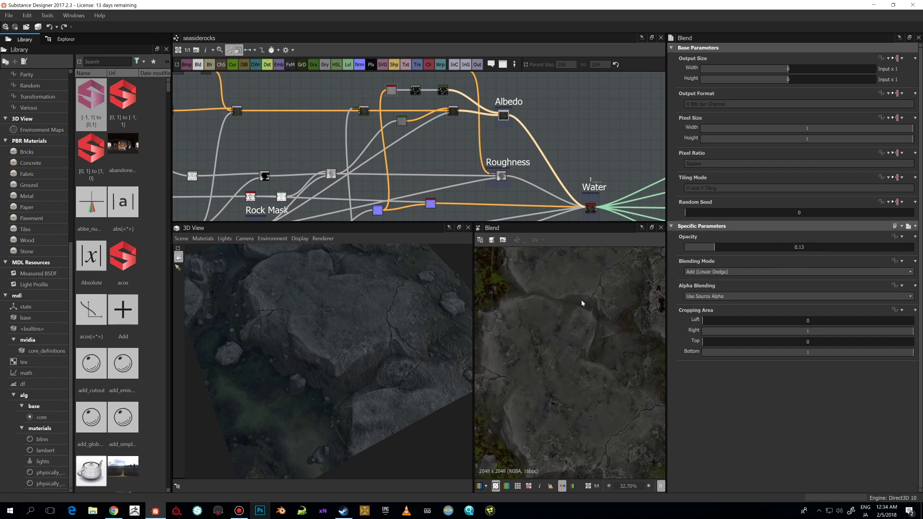
left_click_drag(432, 322, 465, 226)
scroll(384, 327, "up", 3)
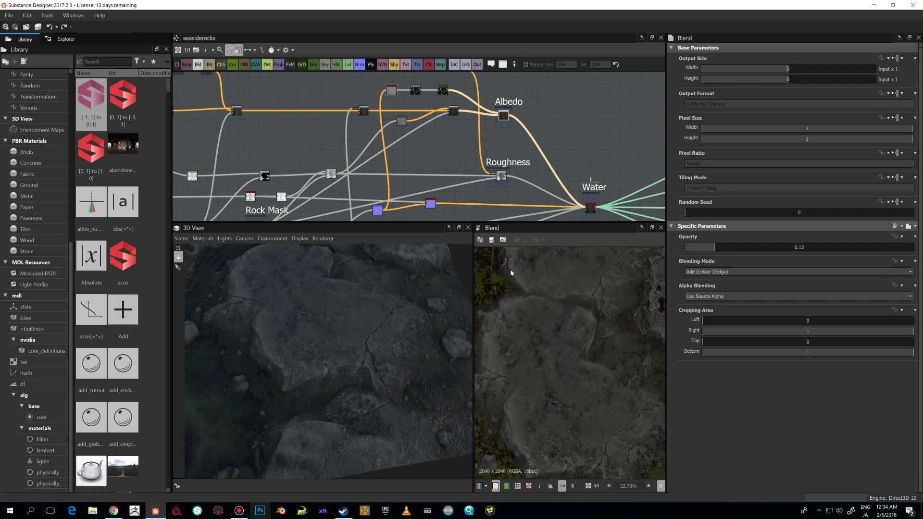
scroll(555, 294, "down", 2)
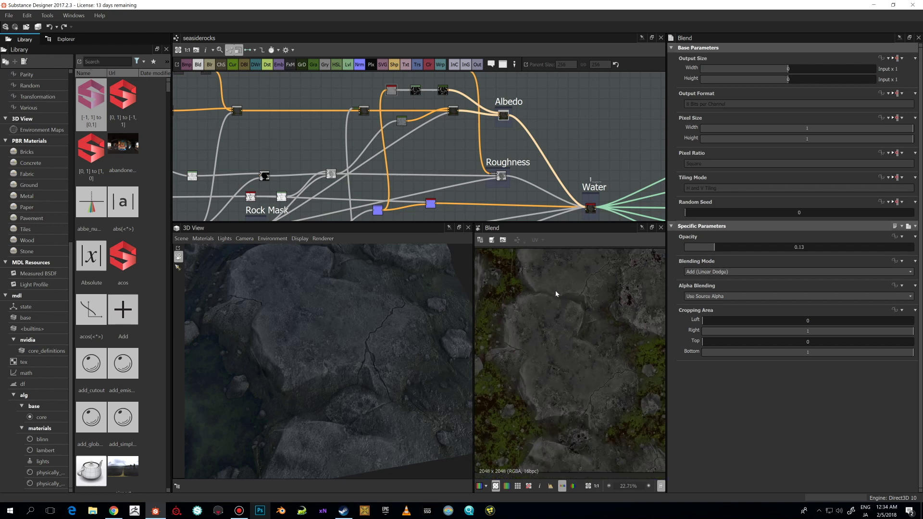
scroll(557, 310, "up", 3)
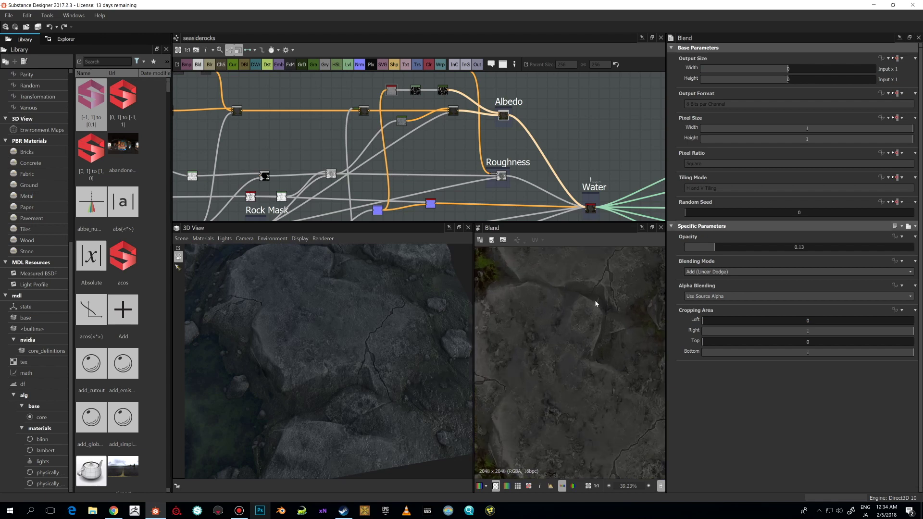
scroll(577, 330, "down", 1)
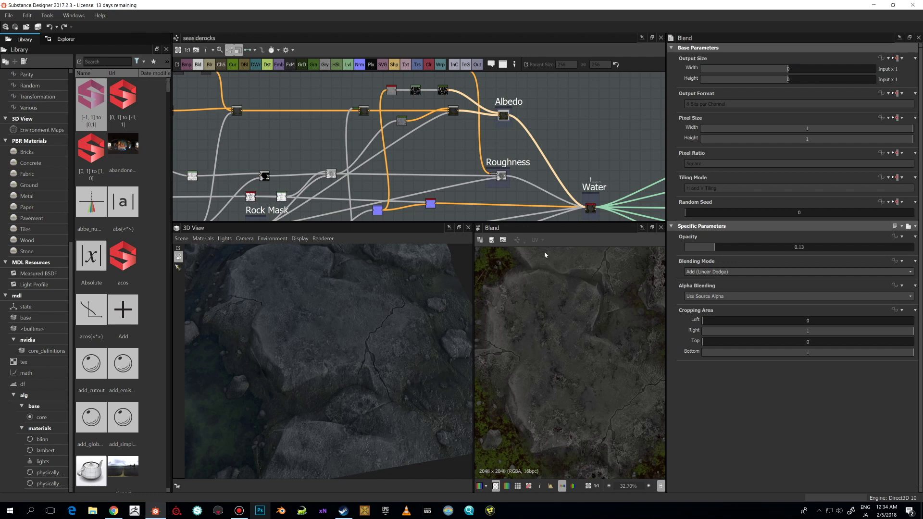
- Pan and zoom the graph around the Albedo and Height nodes
middle_click_drag(533, 191, 533, 173)
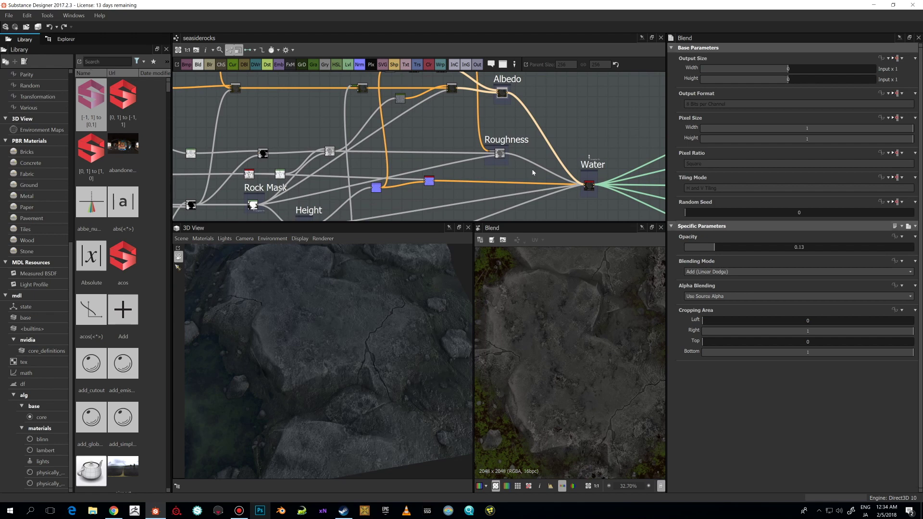
scroll(562, 286, "down", 3)
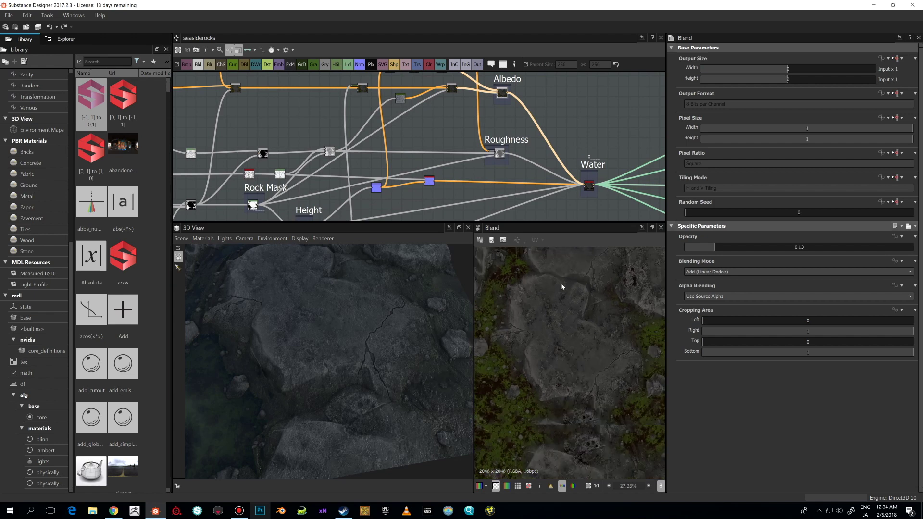
scroll(560, 285, "up", 2)
scroll(558, 286, "up", 1)
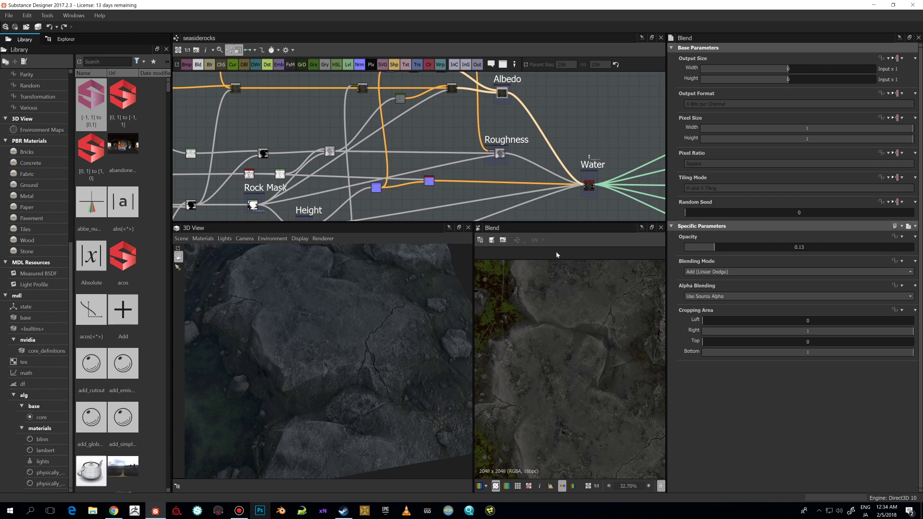
middle_click_drag(535, 185, 532, 163)
scroll(553, 283, "down", 3)
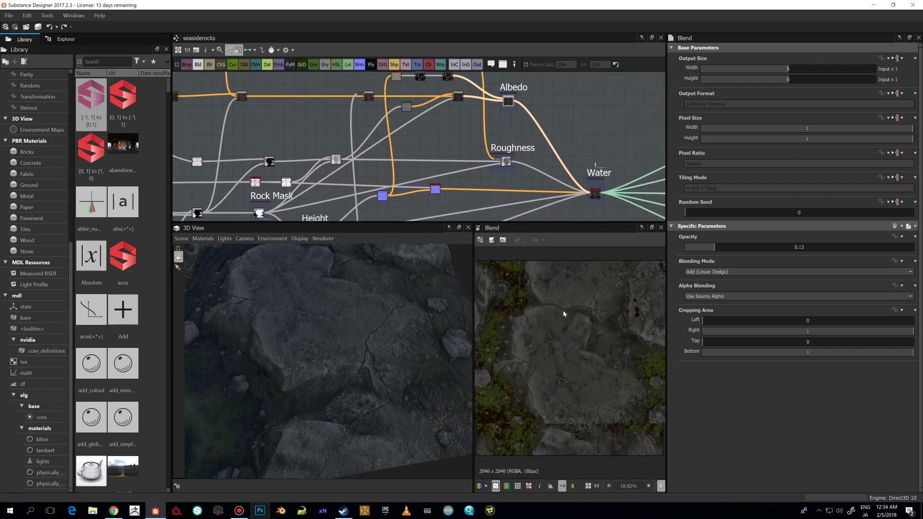
scroll(557, 324, "up", 2)
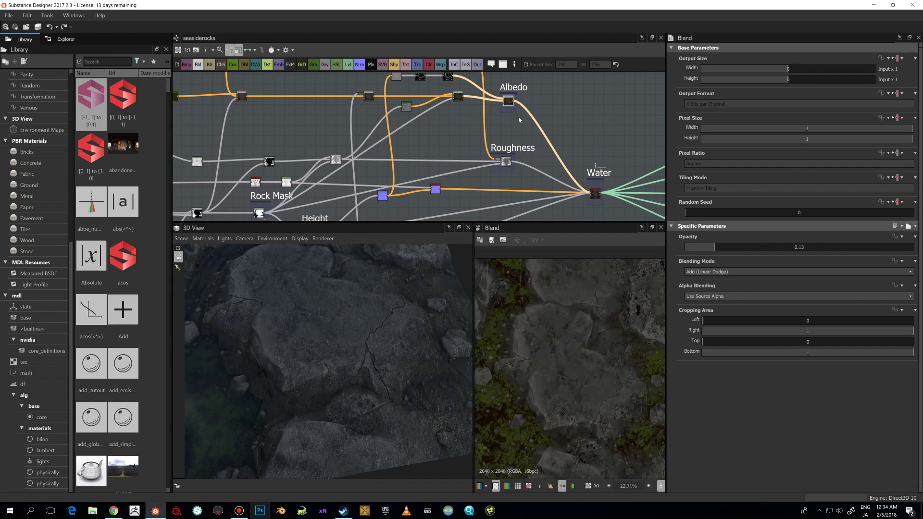
scroll(522, 137, "down", 1)
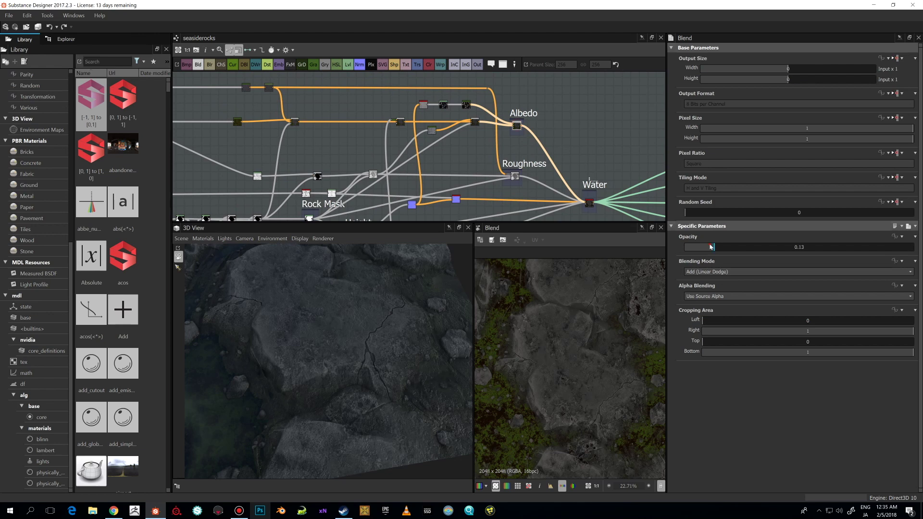
- Compare the Albedo blend at opacity 0 in 3D, then set opacity to 0.1
left_click_drag(711, 247, 685, 247)
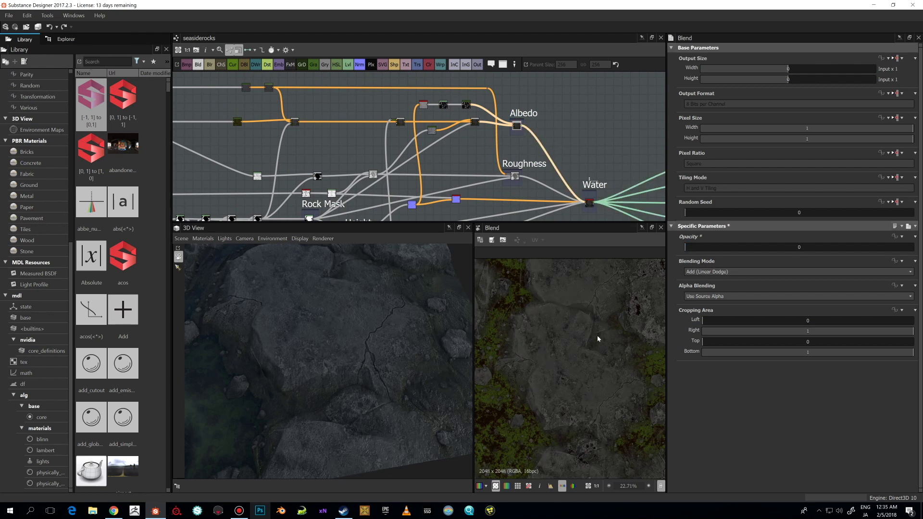
scroll(598, 339, "down", 1)
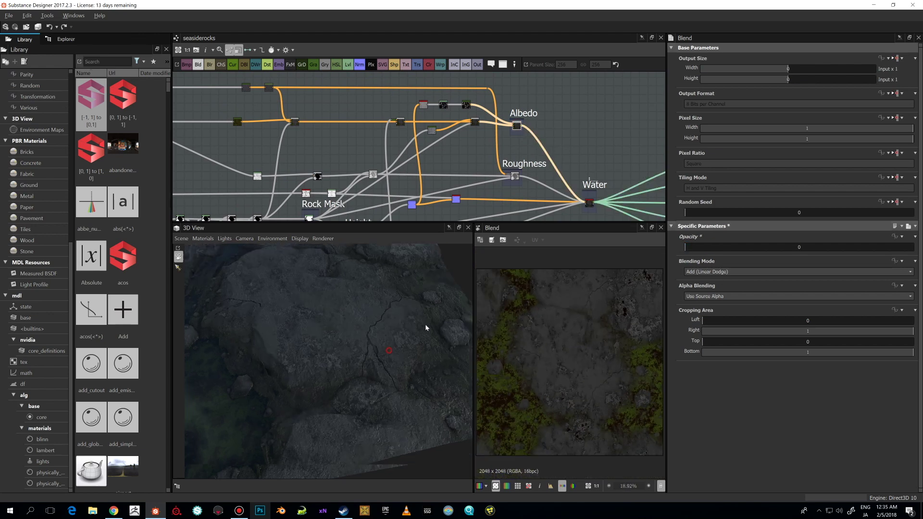
left_click_drag(425, 327, 365, 346)
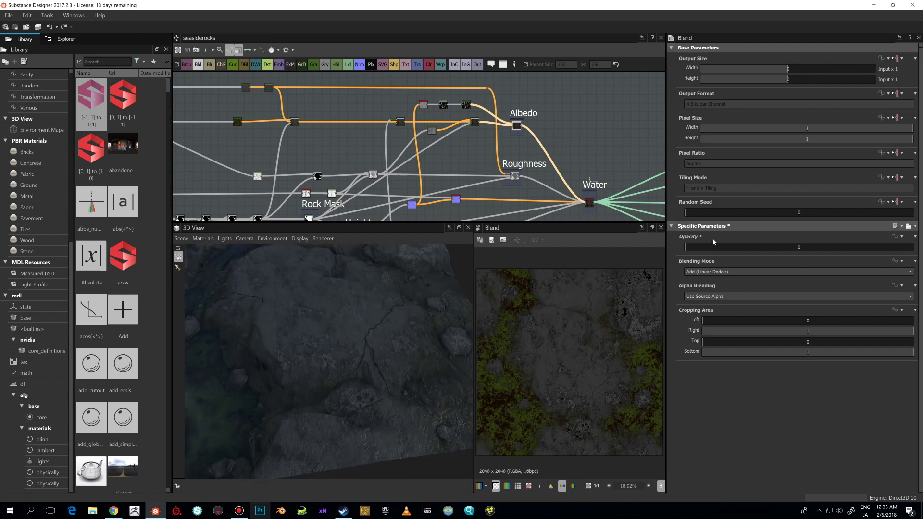
left_click(707, 247)
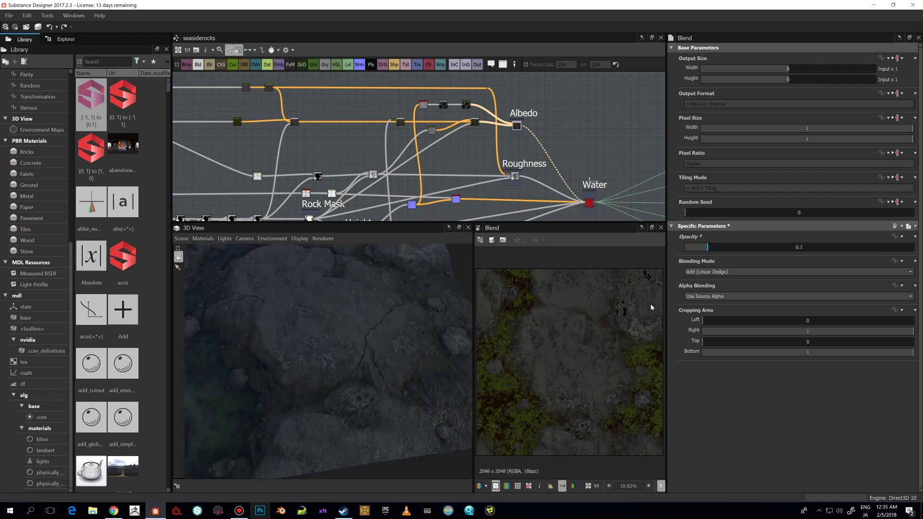
left_click_drag(391, 354, 379, 336)
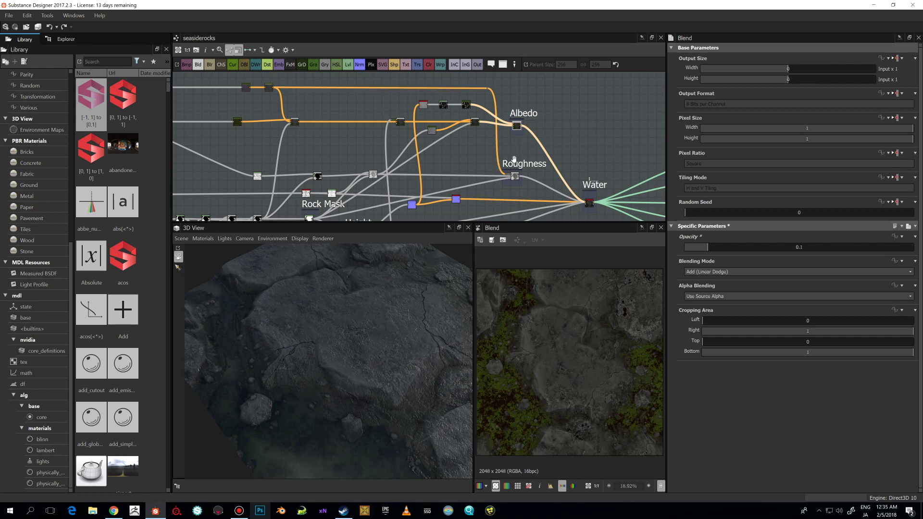
scroll(518, 139, "down", 2)
- Locate the AO node and preview its HBAO grayscale occlusion map
middle_click_drag(517, 138, 500, 122)
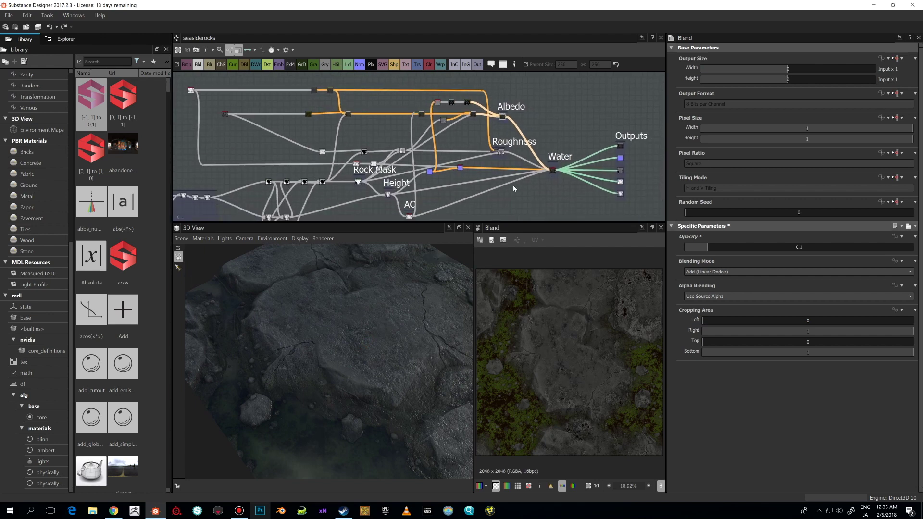
middle_click_drag(513, 188, 491, 173)
mouse_move(380, 354)
left_mouse_down()
mouse_move(401, 344)
mouse_move(381, 336)
mouse_move(392, 335)
left_mouse_up()
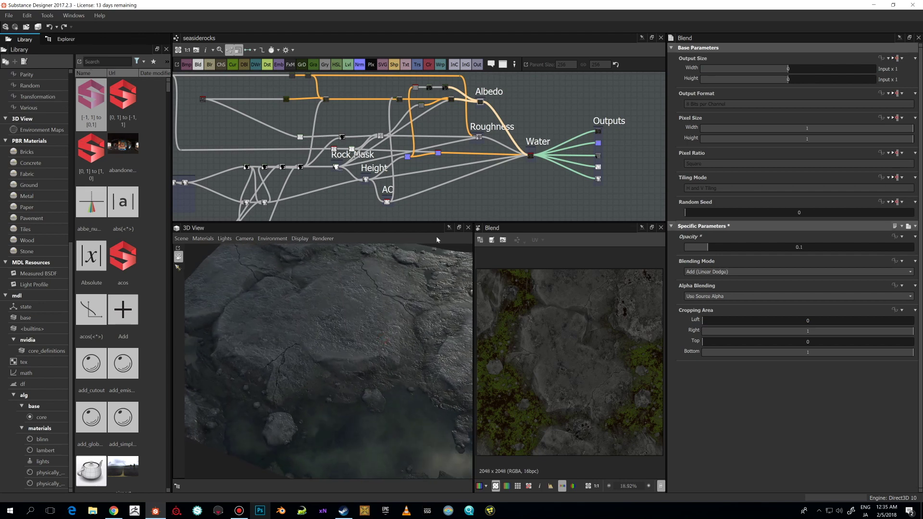
scroll(479, 154, "up", 3)
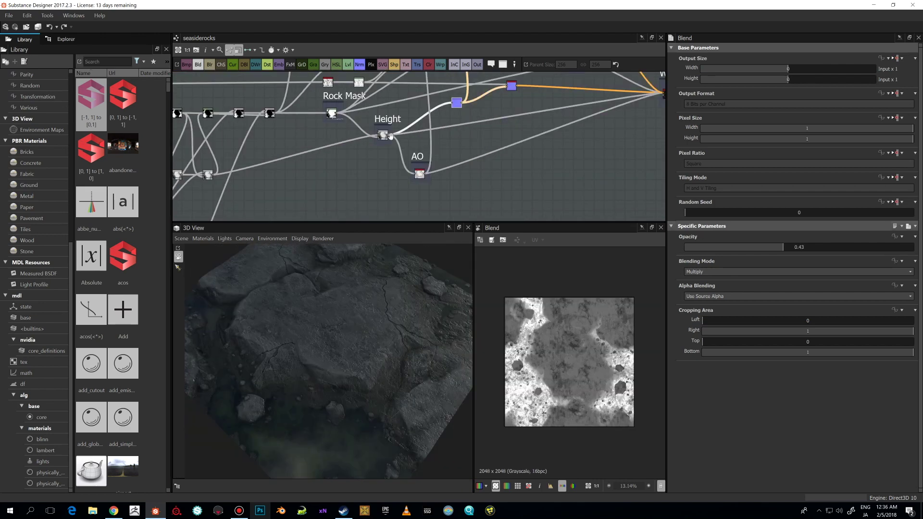
middle_click_drag(385, 124, 418, 154)
scroll(417, 155, "down", 1)
scroll(452, 181, "up", 3)
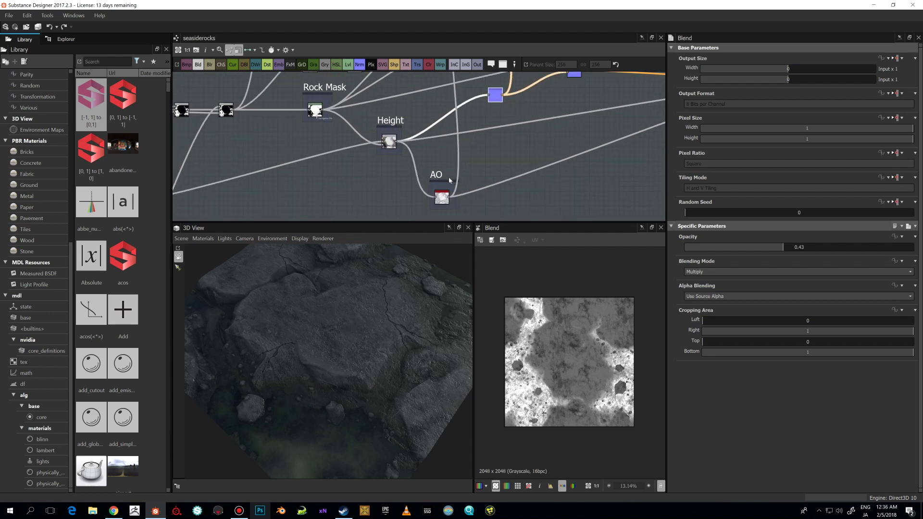
double_click(441, 196)
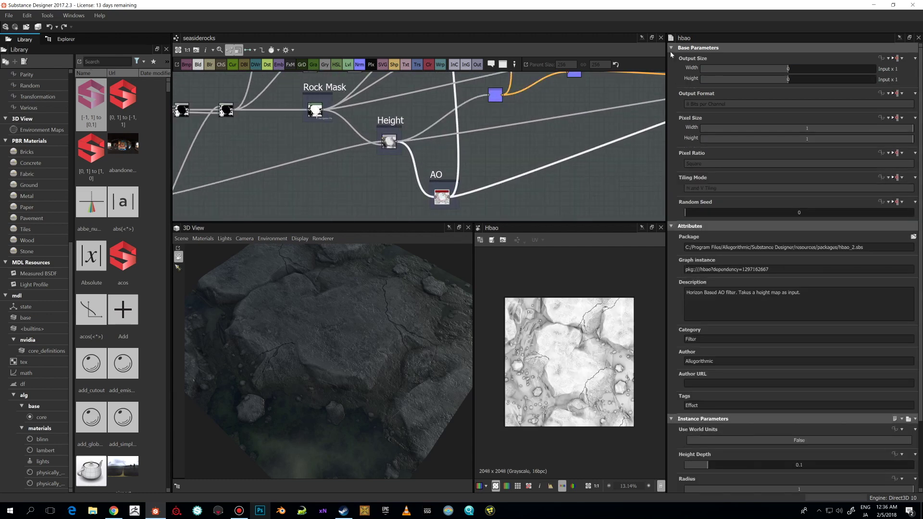
scroll(564, 353, "up", 3)
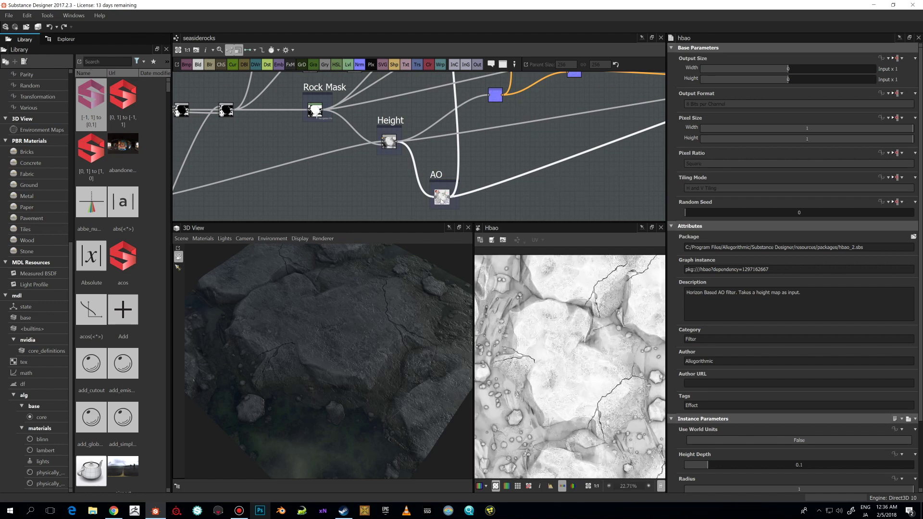
- Nudge the AO node's position and compare its output with the Height blend node
left_click_drag(441, 199, 445, 199)
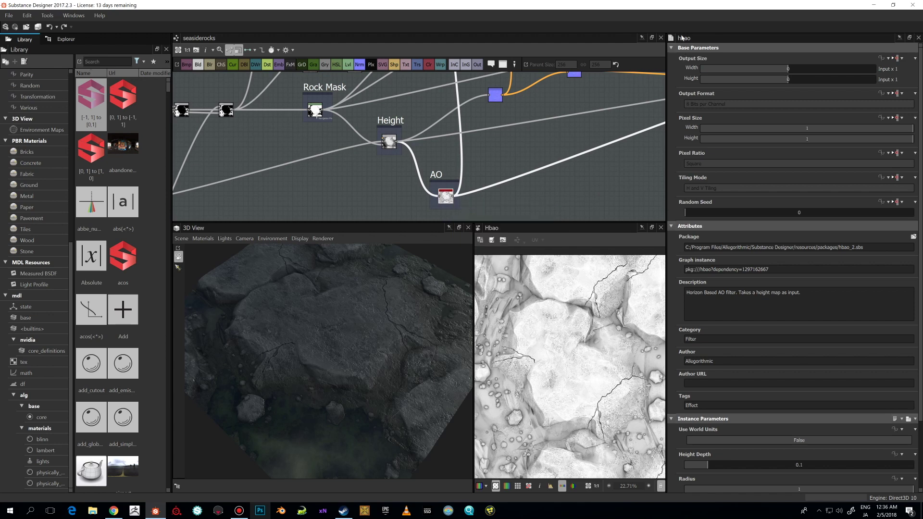
left_click_drag(451, 202, 448, 199)
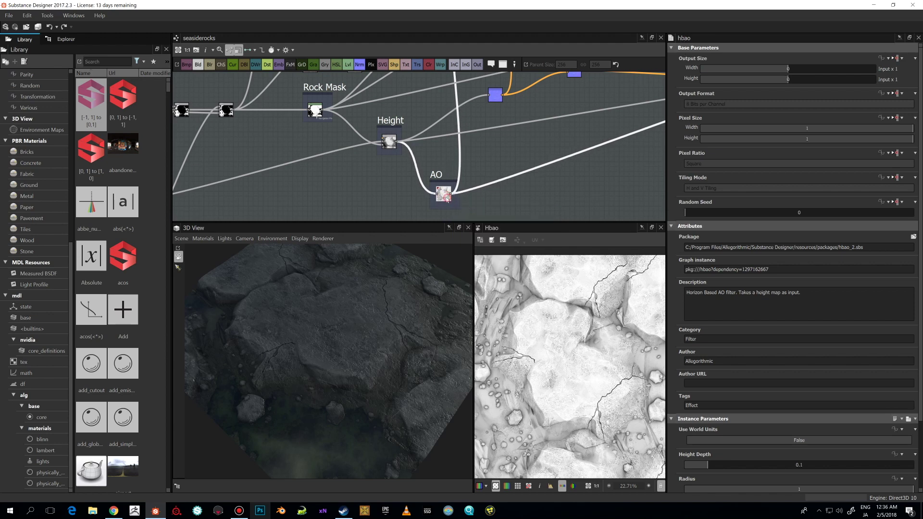
left_click(392, 143)
left_click(443, 193)
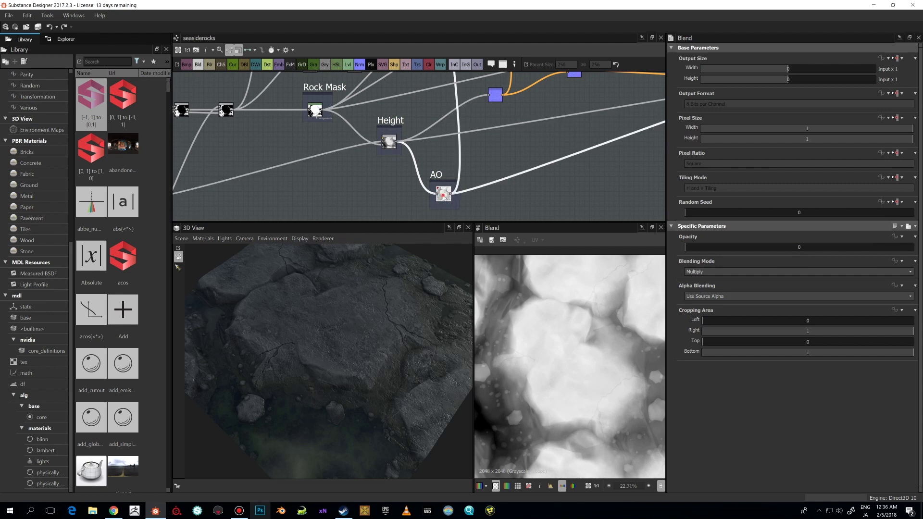
scroll(567, 185, "down", 5)
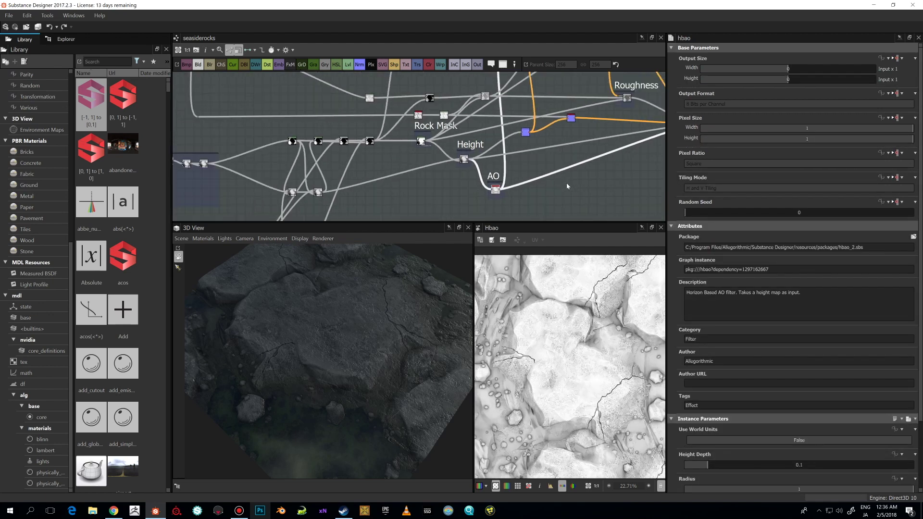
middle_click_drag(565, 183, 522, 189)
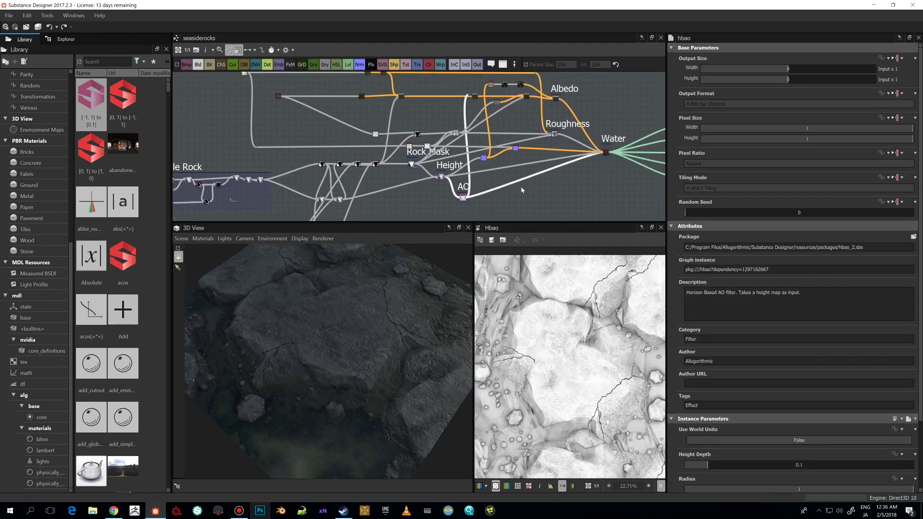
scroll(526, 331, "up", 2)
scroll(533, 207, "up", 2)
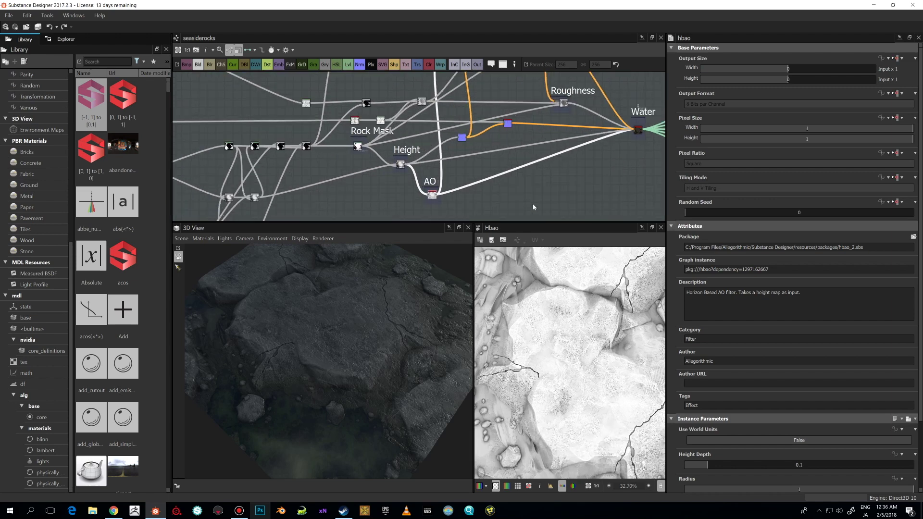
scroll(533, 207, "up", 1)
middle_click_drag(522, 153, 532, 199)
scroll(532, 198, "down", 2)
middle_click_drag(474, 131, 450, 114)
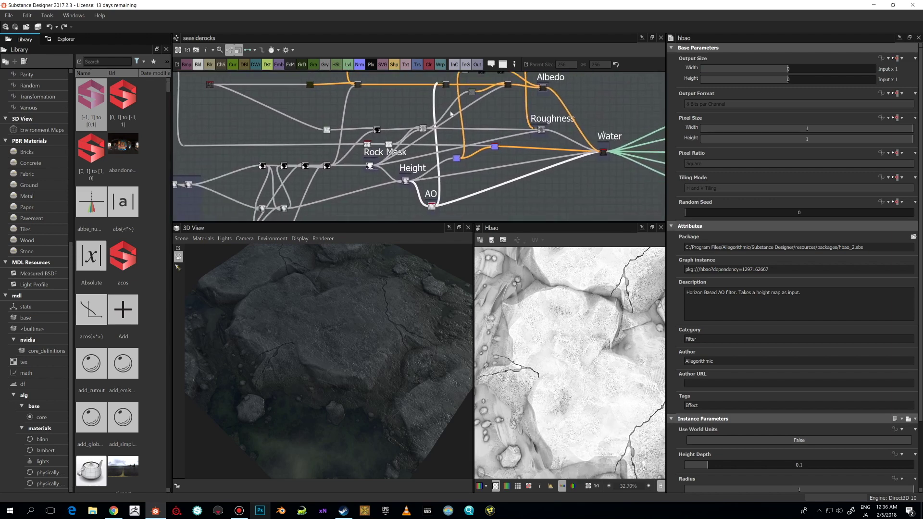
- Preview the rock-colour Blend node, then select the Water group's water_level node
double_click(446, 85)
middle_click_drag(514, 160, 476, 166)
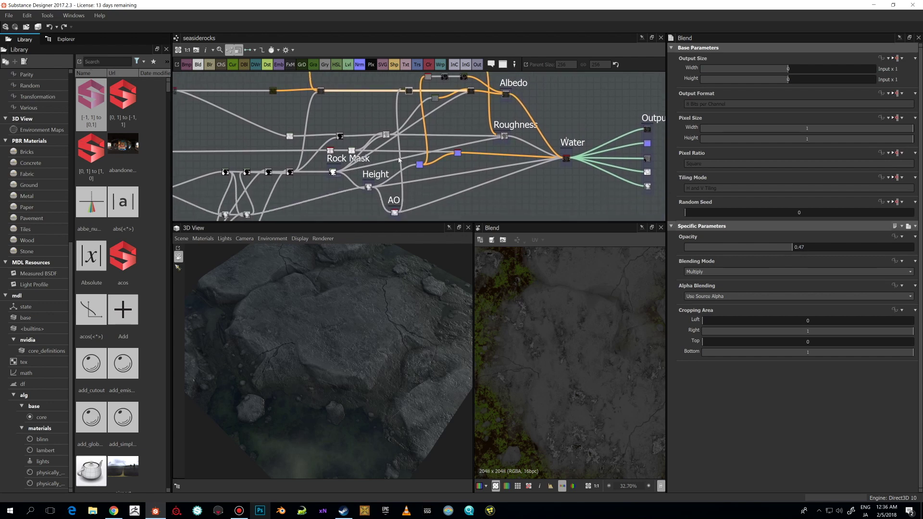
middle_click_drag(524, 186, 404, 209)
scroll(458, 180, "up", 2)
scroll(480, 199, "up", 5)
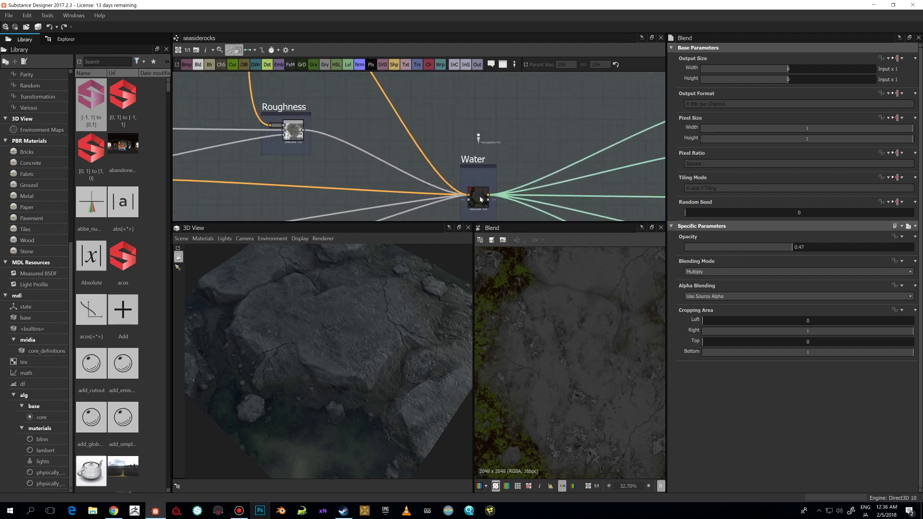
middle_click_drag(480, 198, 458, 163)
left_click(455, 162)
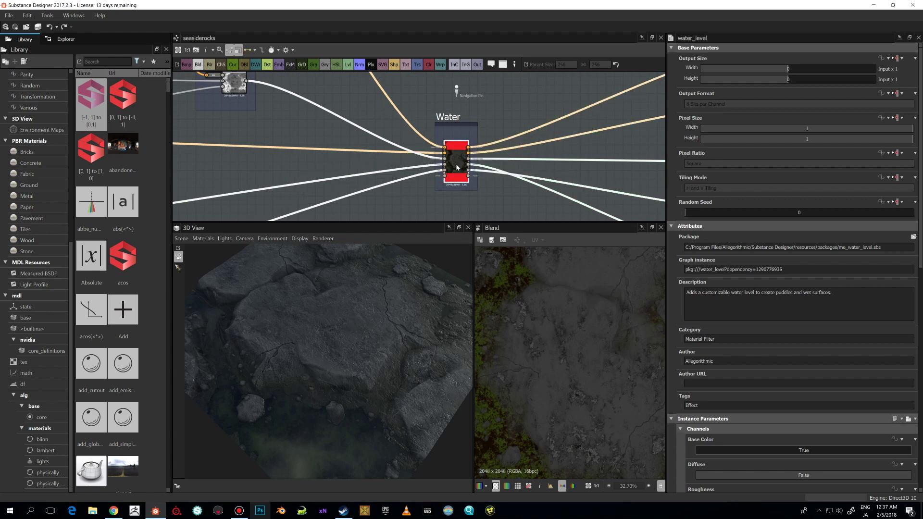
- Toggle the material links between compact and separate modes to inspect the Water connections
key("3")
scroll(456, 167, "down", 3)
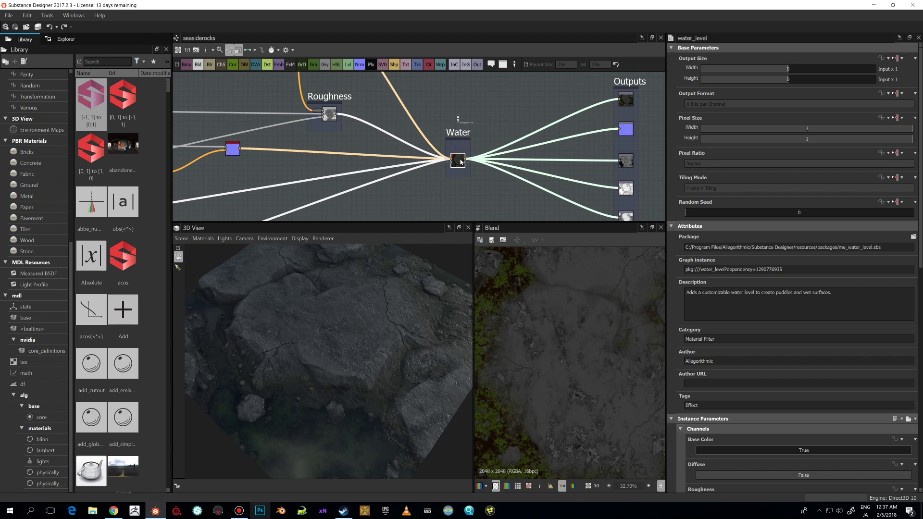
key("1")
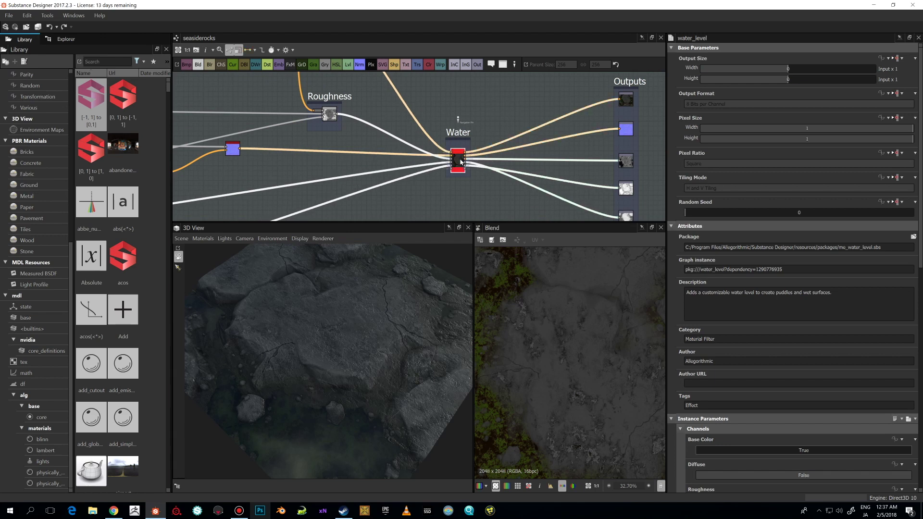
scroll(461, 160, "up", 1)
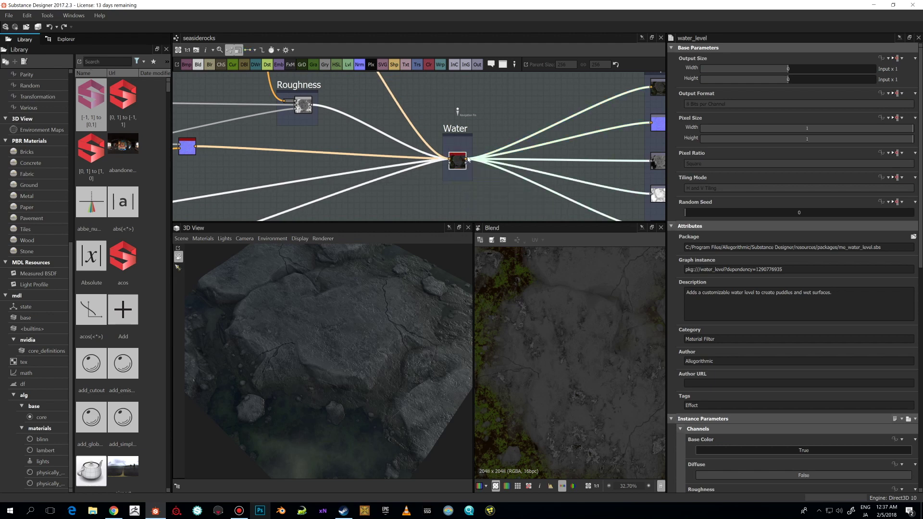
scroll(457, 154, "down", 1)
scroll(463, 162, "up", 4)
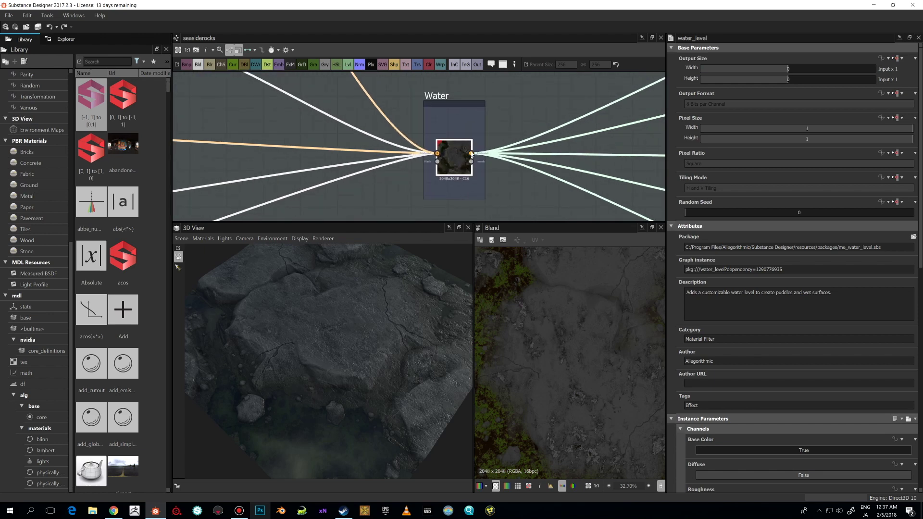
scroll(471, 155, "down", 5)
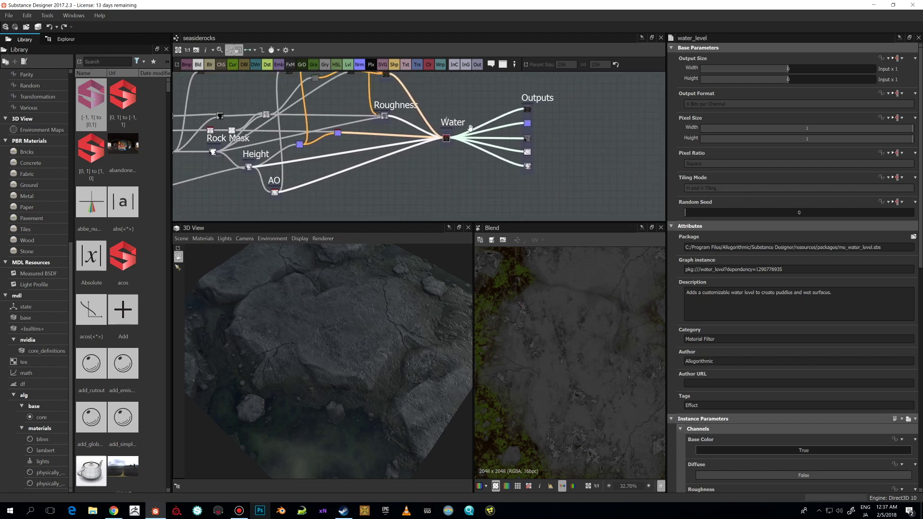
scroll(472, 130, "up", 2)
- Delete the existing links from the Water node to the Outputs
left_click_drag(466, 113, 471, 171)
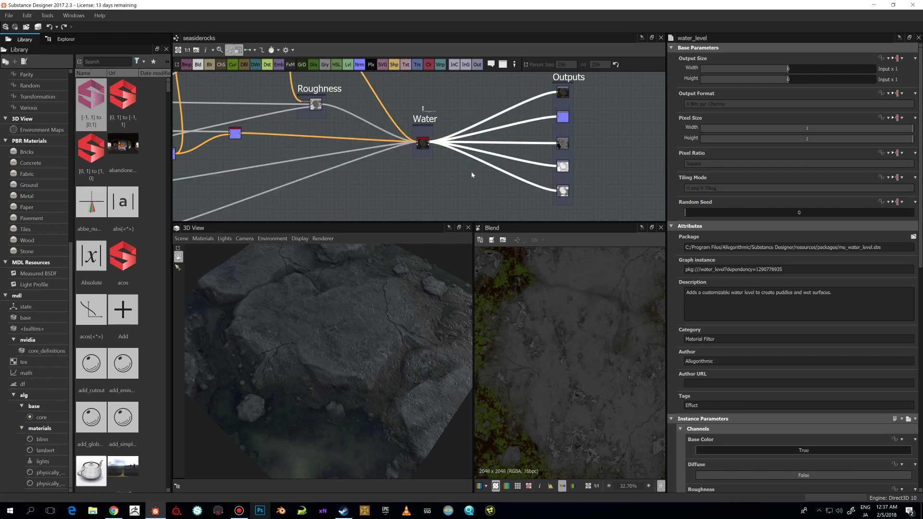
key("Delete")
scroll(449, 158, "up", 2)
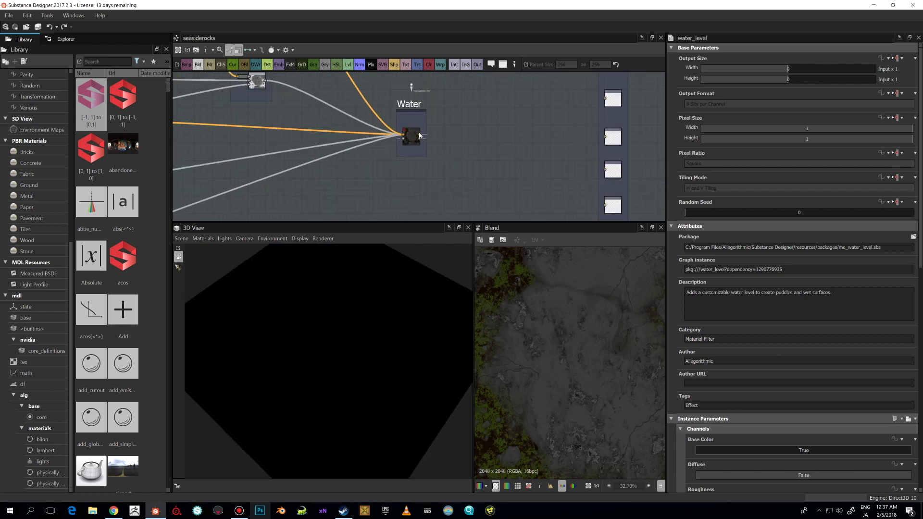
scroll(420, 136, "down", 2)
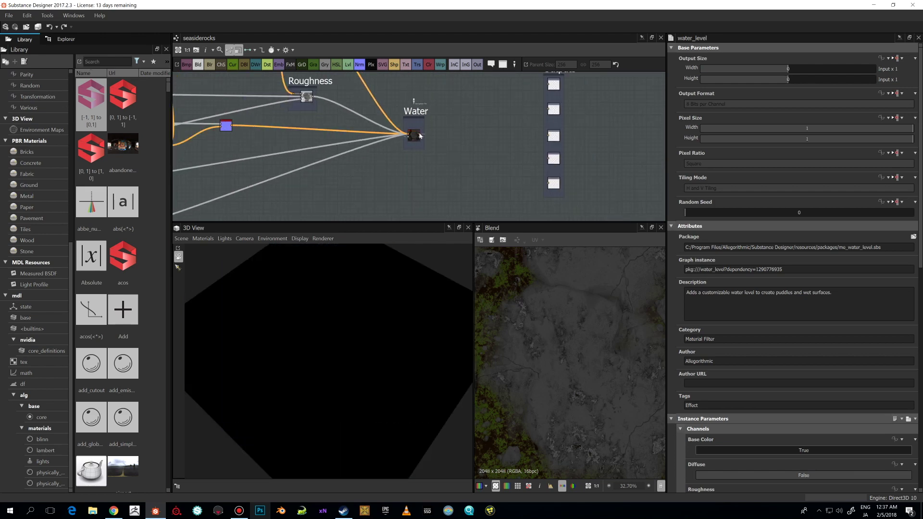
- Link the Water node to all five material outputs and bundle its links in compact mode
left_click_drag(419, 136, 551, 110)
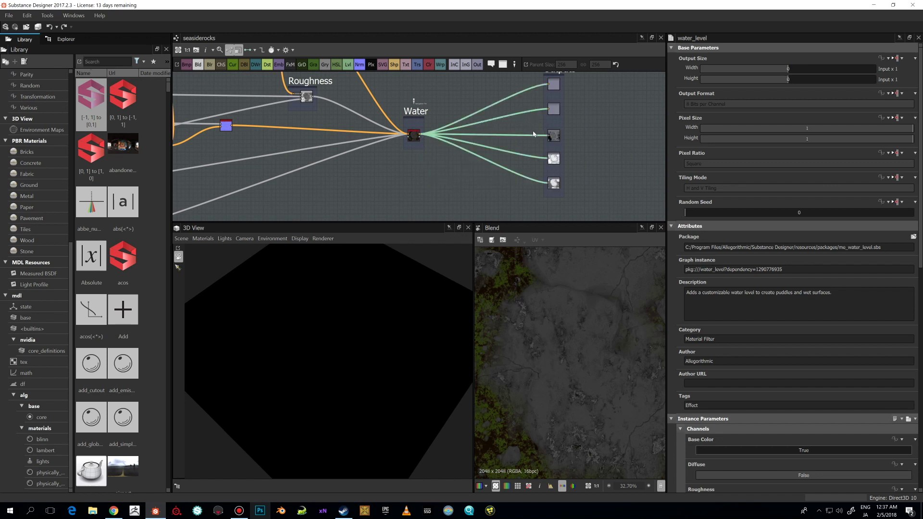
scroll(450, 167, "up", 2)
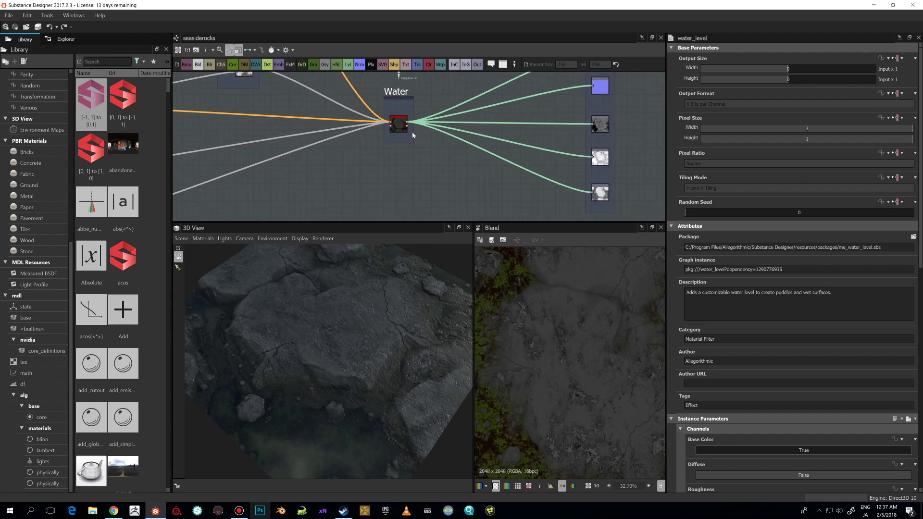
key("1")
scroll(427, 140, "down", 1)
middle_click_drag(421, 127, 430, 173)
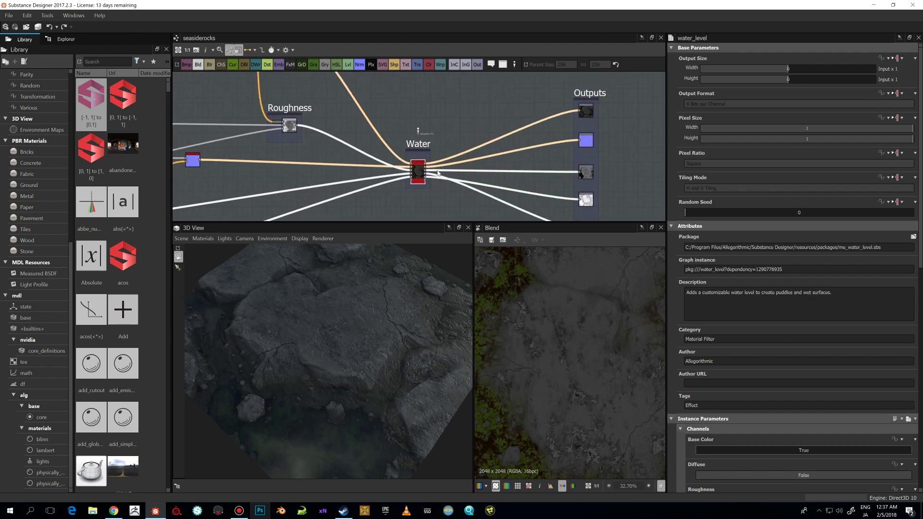
scroll(427, 165, "up", 2)
scroll(422, 175, "down", 2)
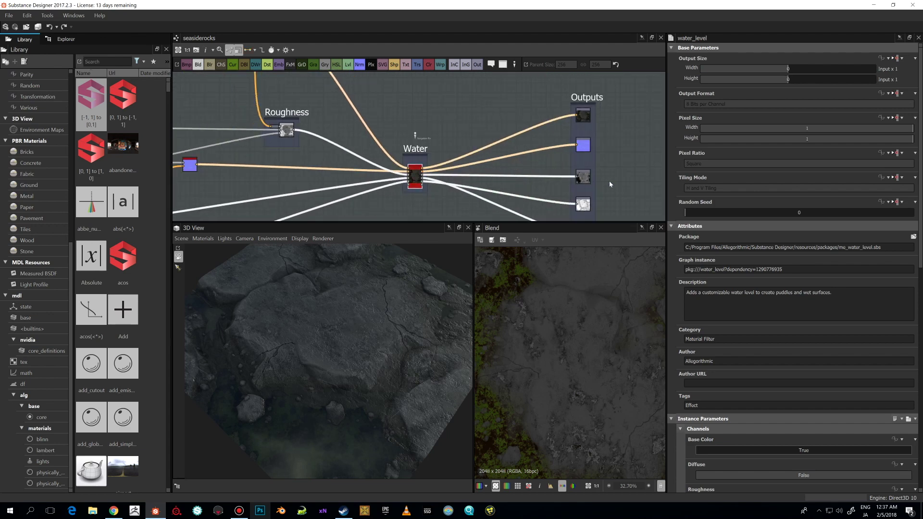
scroll(494, 178, "down", 1)
middle_click_drag(495, 144, 501, 108)
key("1")
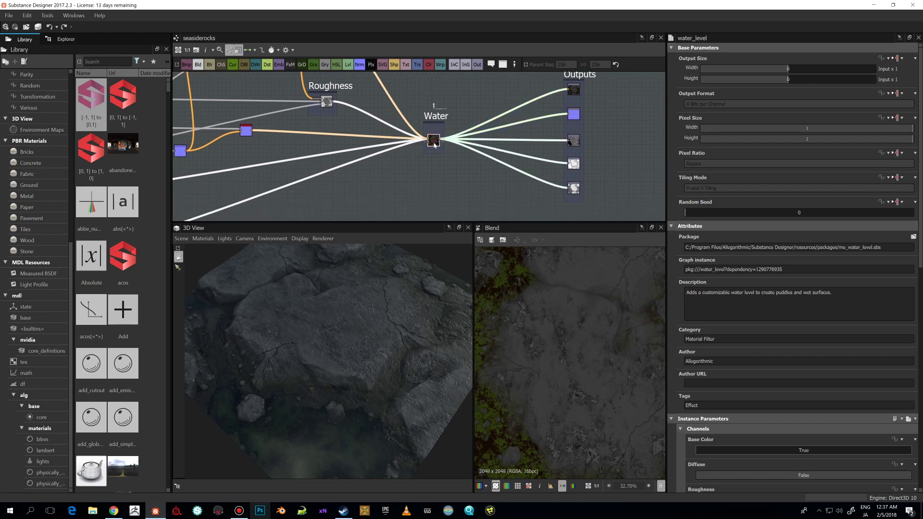
scroll(434, 144, "up", 5)
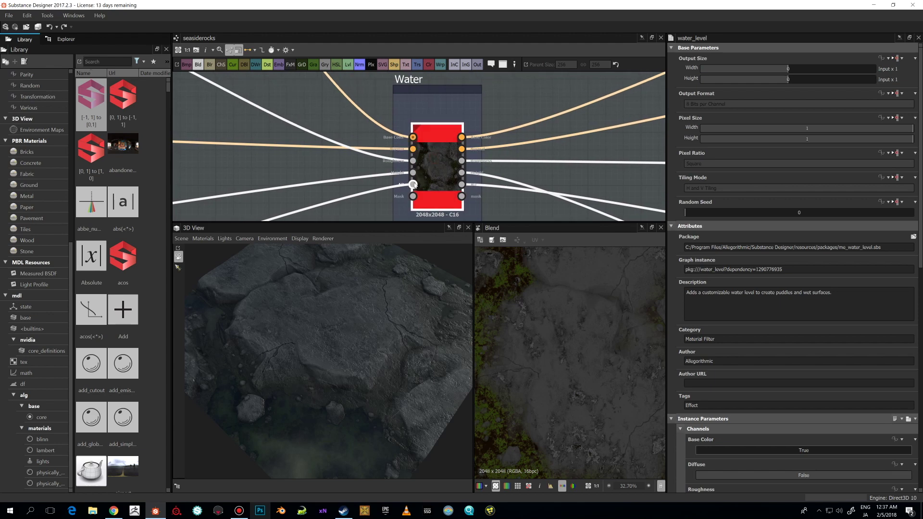
scroll(414, 184, "down", 2)
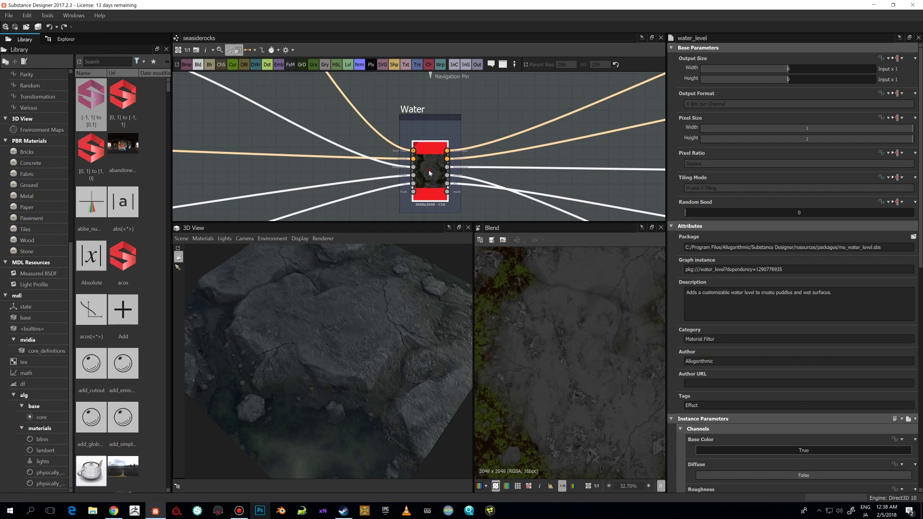
- Preview the Water node's base colour and check the puddles on the 3D rocks
double_click(429, 171)
scroll(399, 338, "down", 2)
mouse_move(392, 332)
left_mouse_down()
mouse_move(381, 318)
mouse_move(394, 313)
mouse_move(381, 324)
left_mouse_up()
scroll(713, 320, "down", 3)
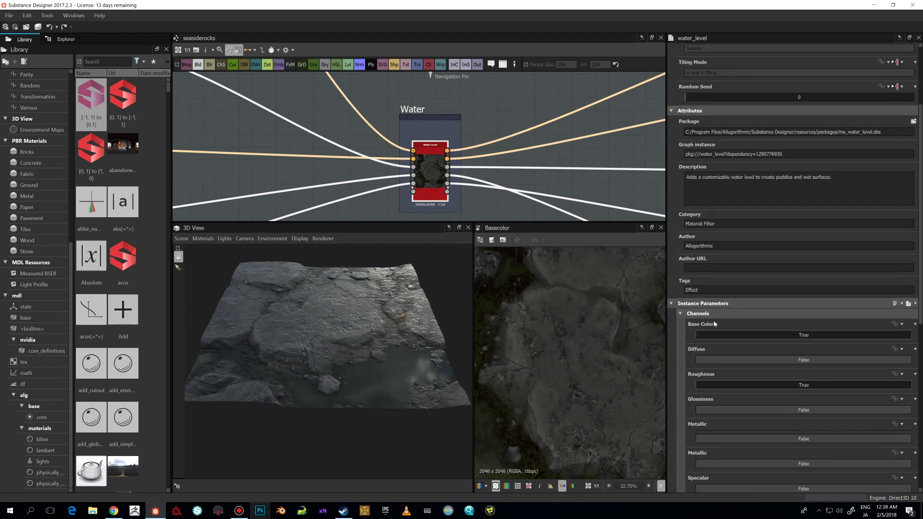
scroll(713, 320, "down", 5)
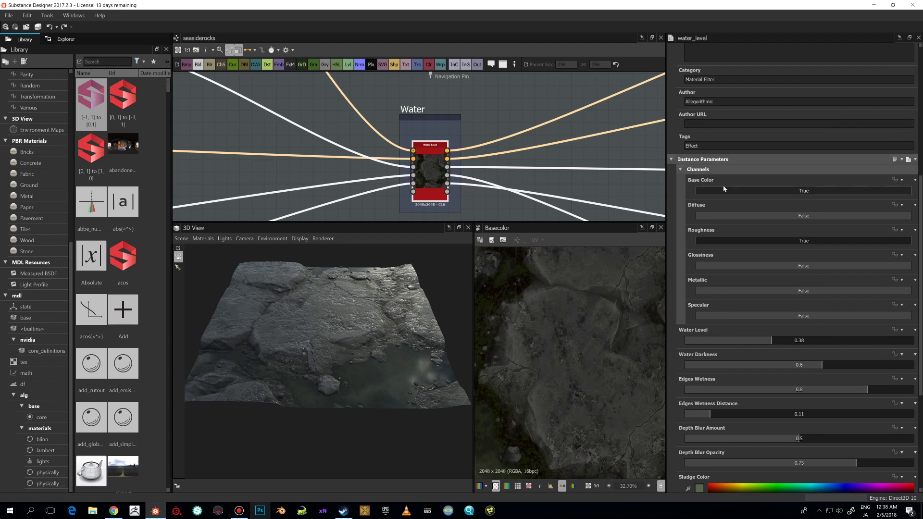
scroll(559, 149, "down", 2)
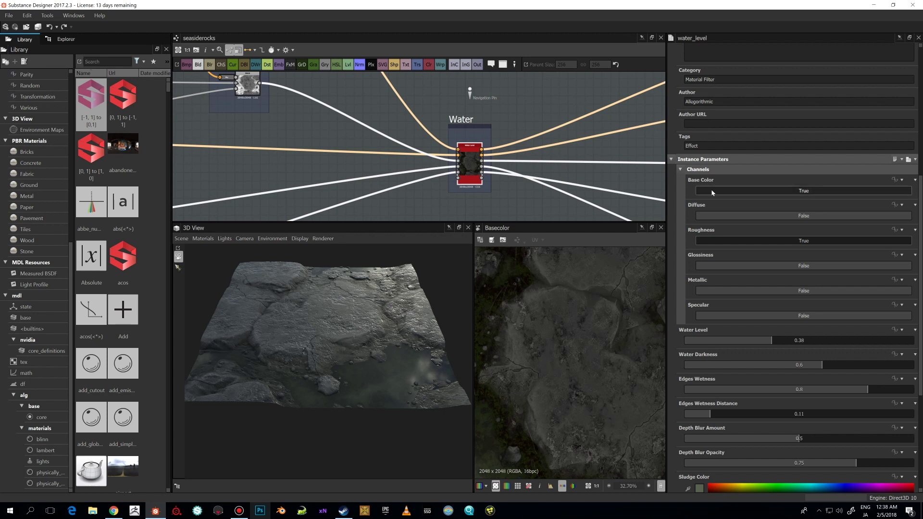
scroll(707, 295, "down", 1)
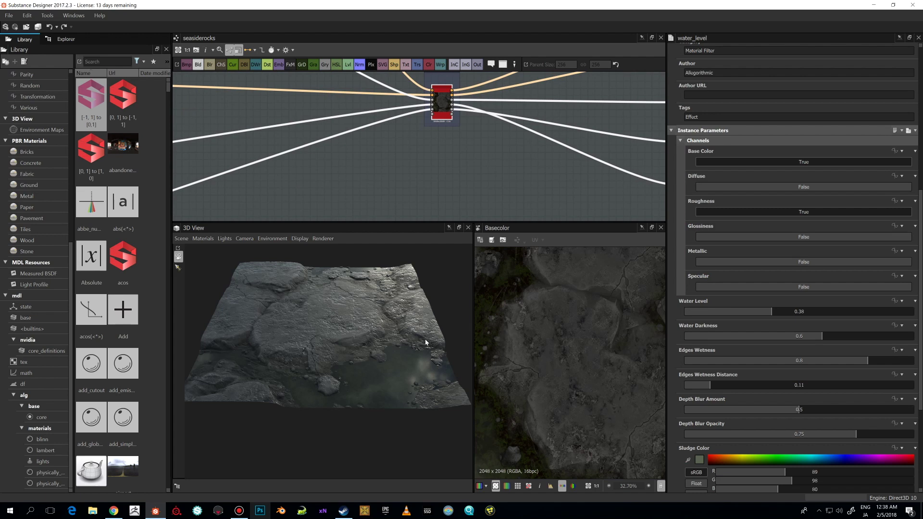
left_click_drag(425, 339, 440, 335)
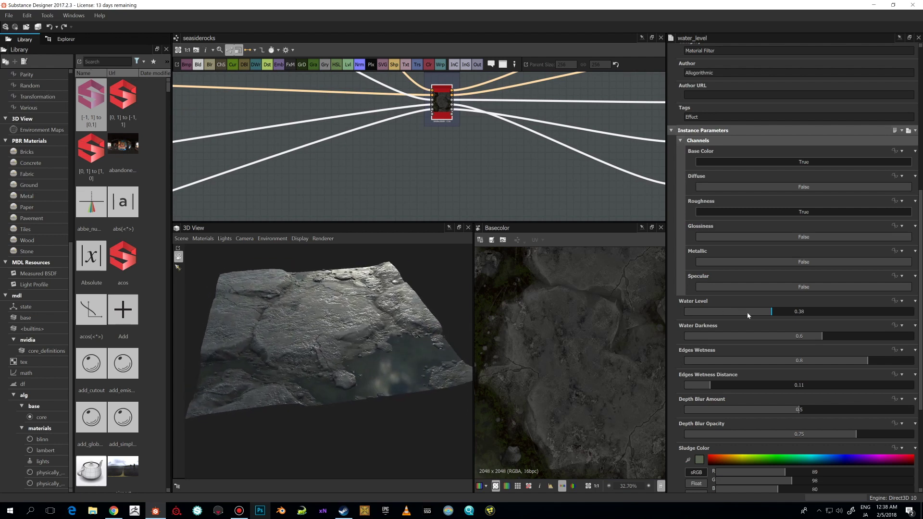
left_click_drag(748, 316, 684, 313)
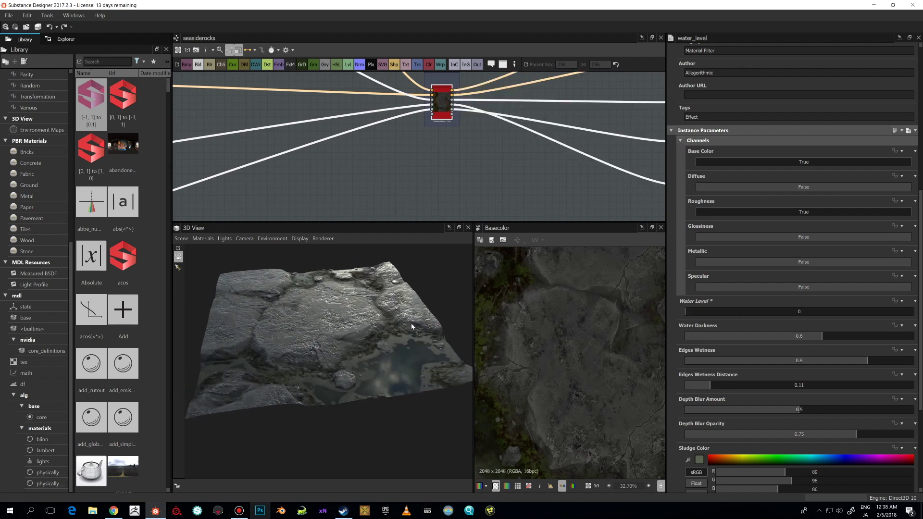
mouse_move(411, 323)
left_mouse_down()
mouse_move(435, 330)
mouse_move(394, 331)
mouse_move(420, 336)
mouse_move(407, 328)
left_mouse_up()
scroll(395, 331, "up", 4)
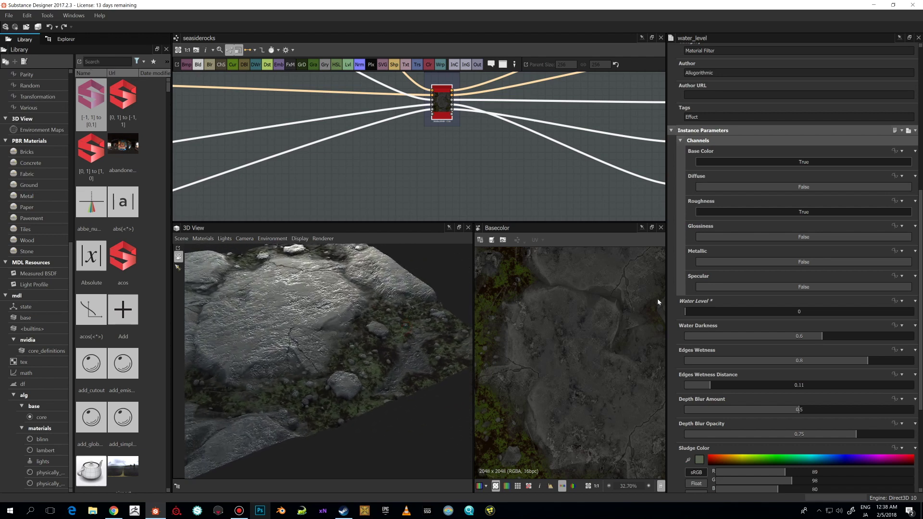
left_click_drag(730, 311, 759, 314)
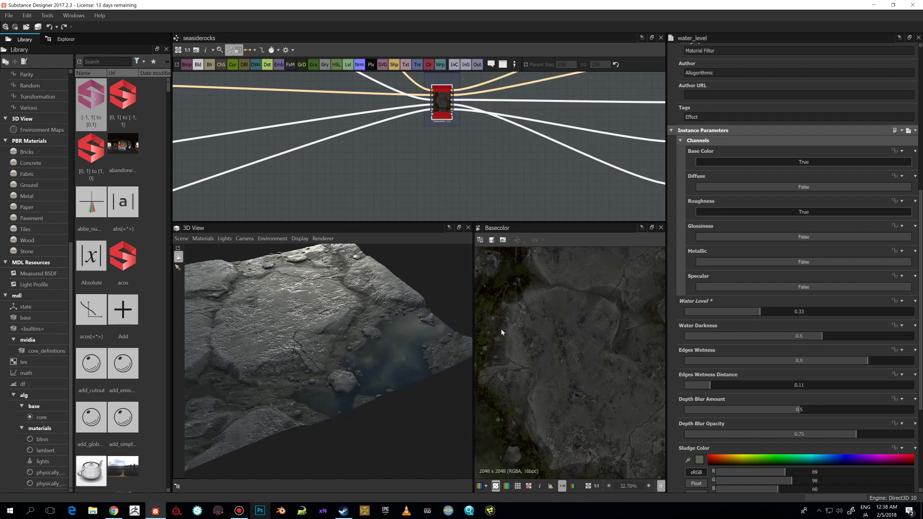
left_click_drag(424, 335, 378, 365)
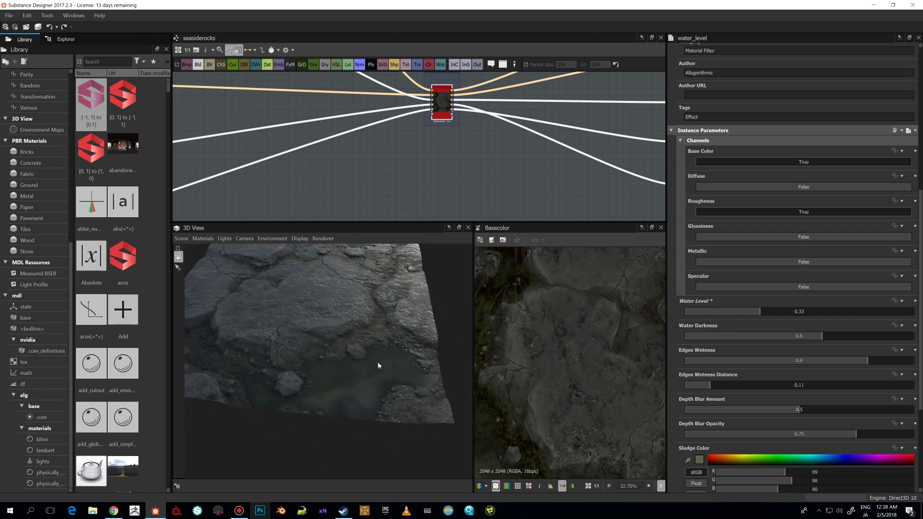
scroll(694, 394, "down", 3)
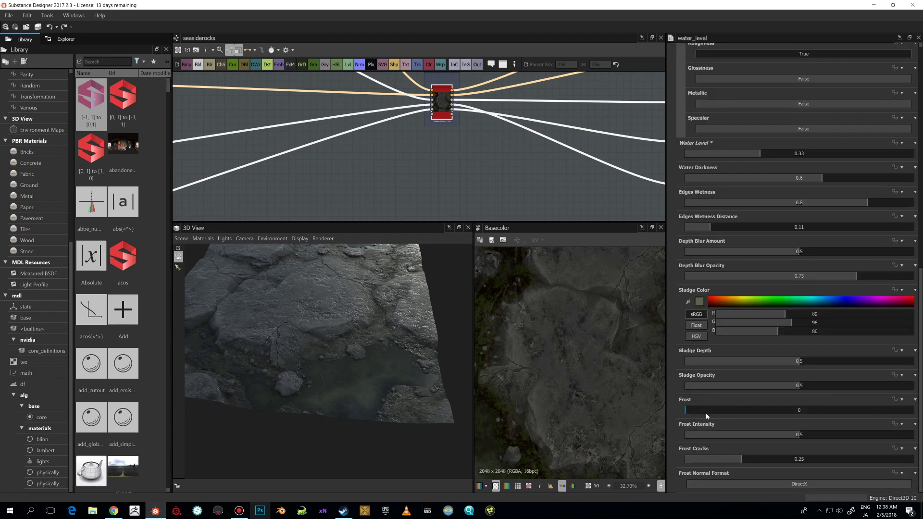
left_click_drag(405, 345, 308, 340)
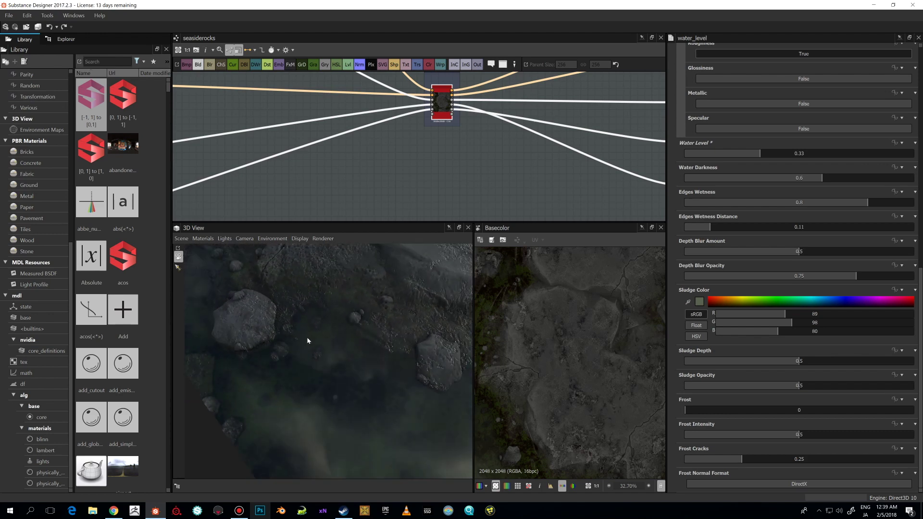
left_click_drag(413, 362, 398, 324)
scroll(388, 330, "up", 5)
- Select the Water node and switch the 3D preview renderer to Iray
scroll(434, 188, "down", 5)
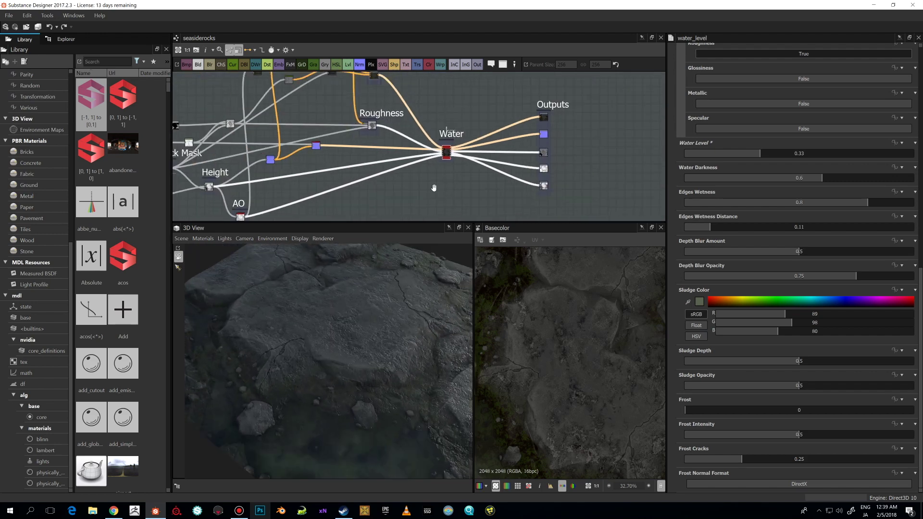
scroll(434, 185, "up", 3)
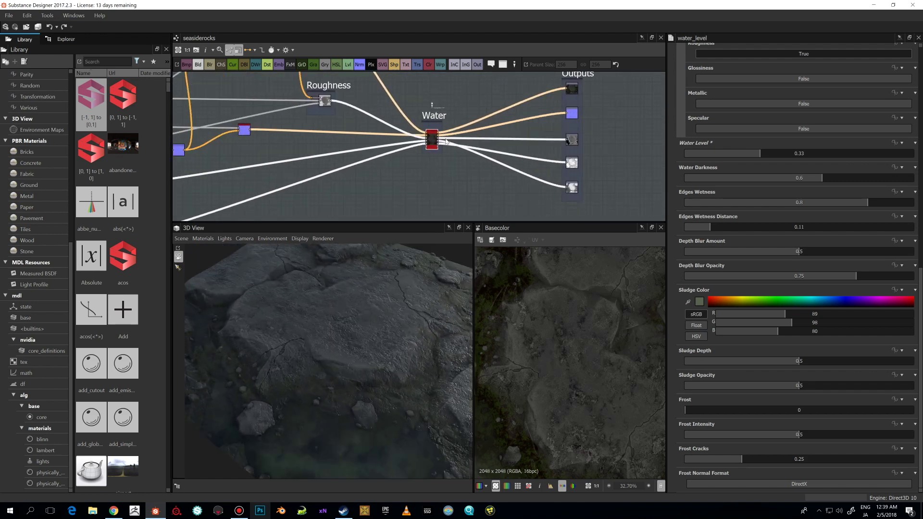
scroll(435, 140, "up", 2)
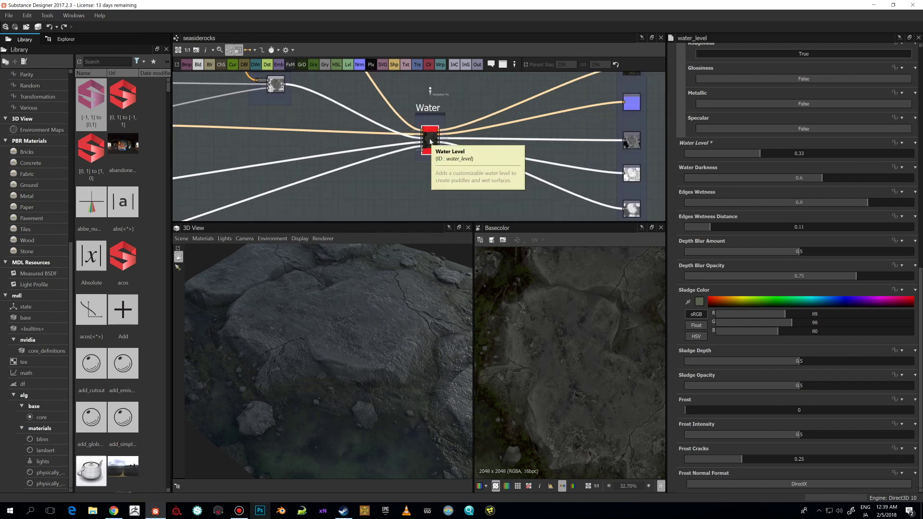
left_click_drag(431, 140, 431, 138)
scroll(431, 148, "up", 1)
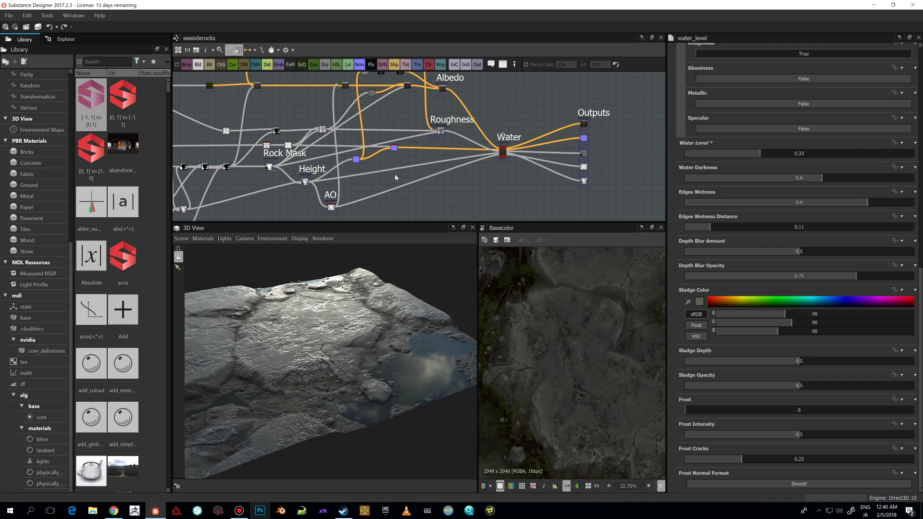
left_click(333, 239)
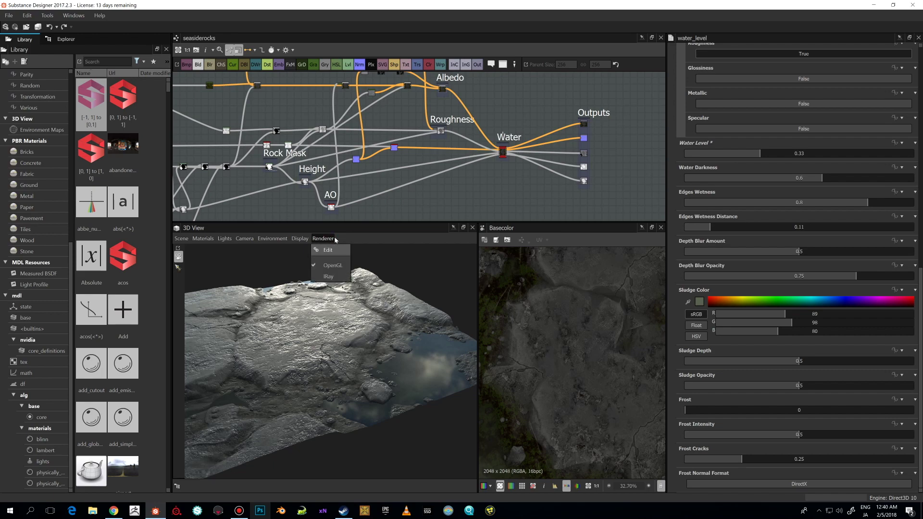
left_click(328, 277)
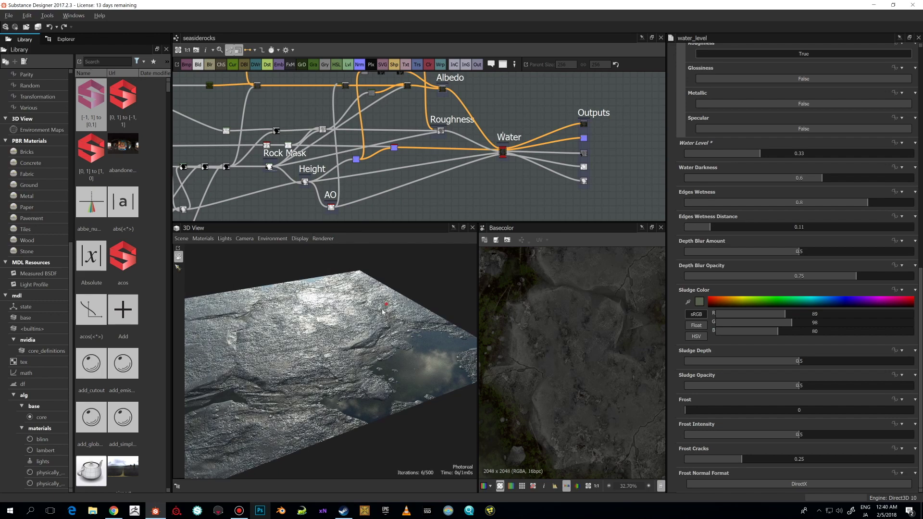
mouse_move(382, 311)
left_mouse_down()
mouse_move(365, 317)
mouse_move(394, 307)
mouse_move(379, 311)
left_mouse_up()
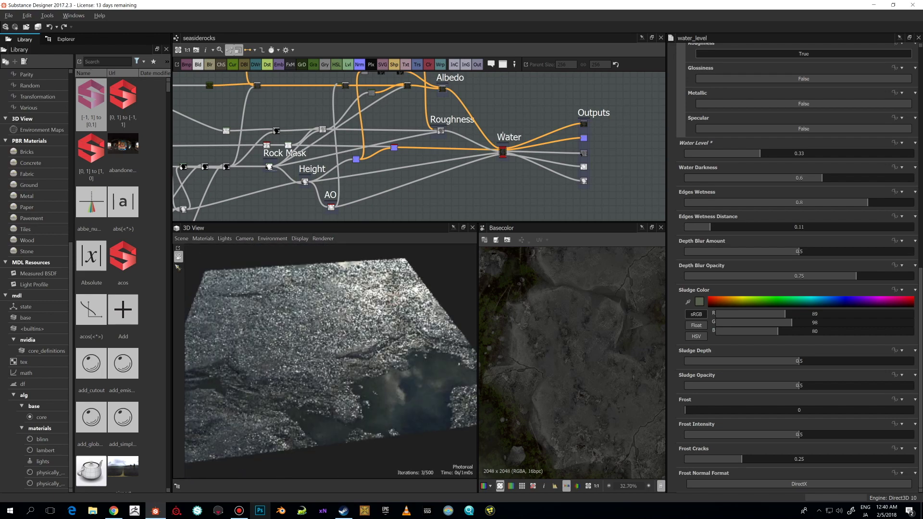
- Set the preview material's Height Scale to 6 and list the environment maps
left_click(211, 239)
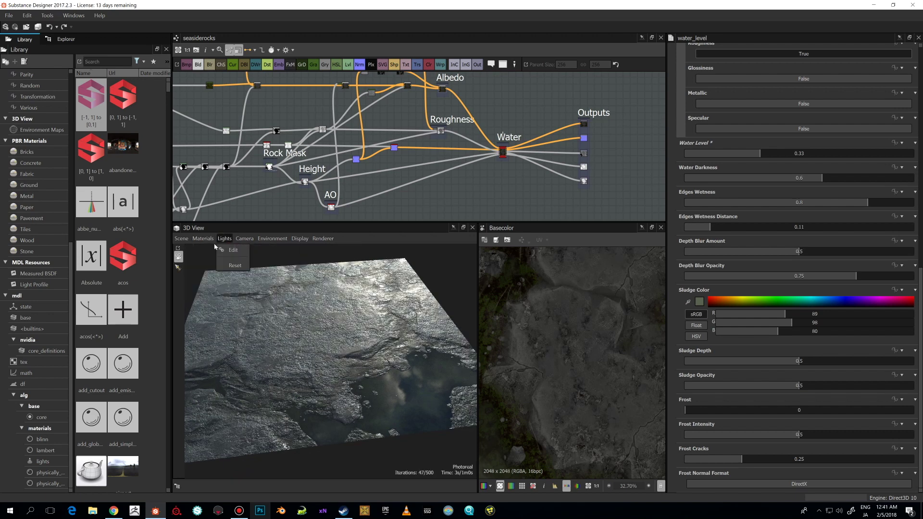
left_click(250, 252)
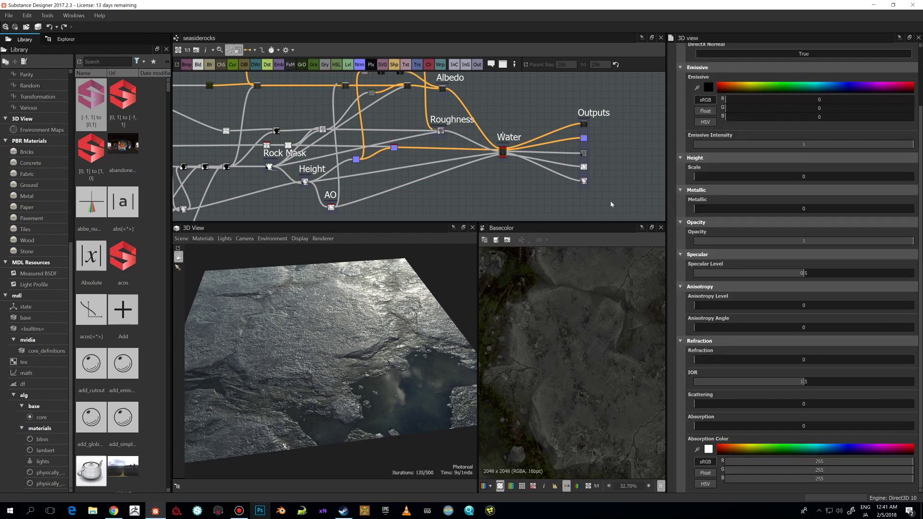
double_click(783, 176)
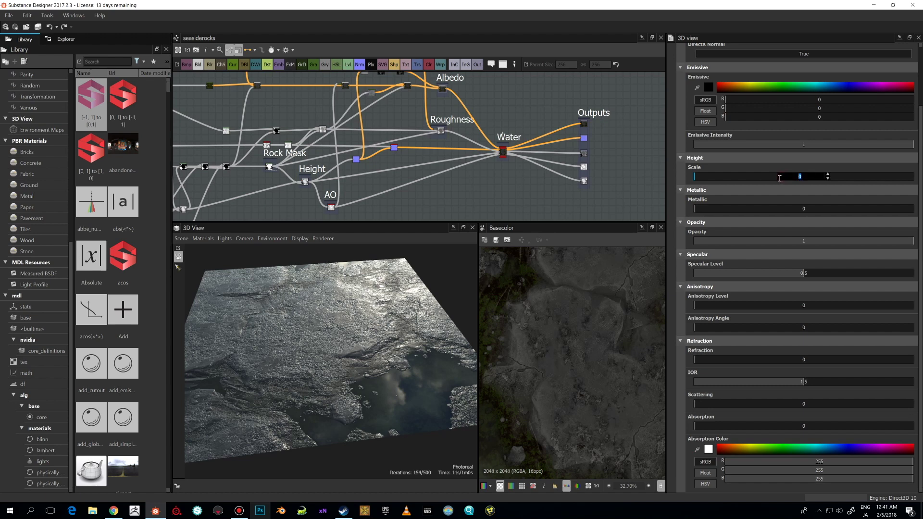
type("6")
key("Return")
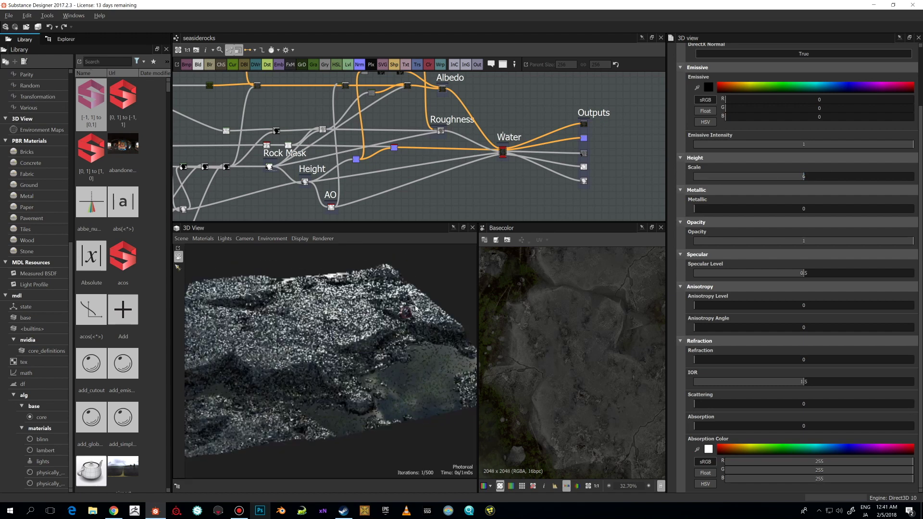
left_click_drag(392, 317, 388, 320)
scroll(388, 320, "up", 3)
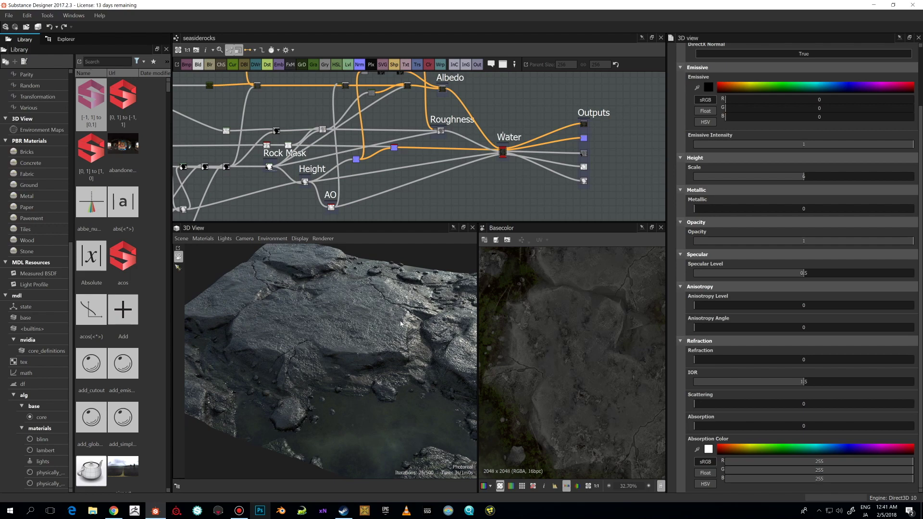
mouse_move(394, 340)
left_mouse_down("alt")
mouse_move(387, 323)
mouse_move(380, 329)
left_mouse_up("alt")
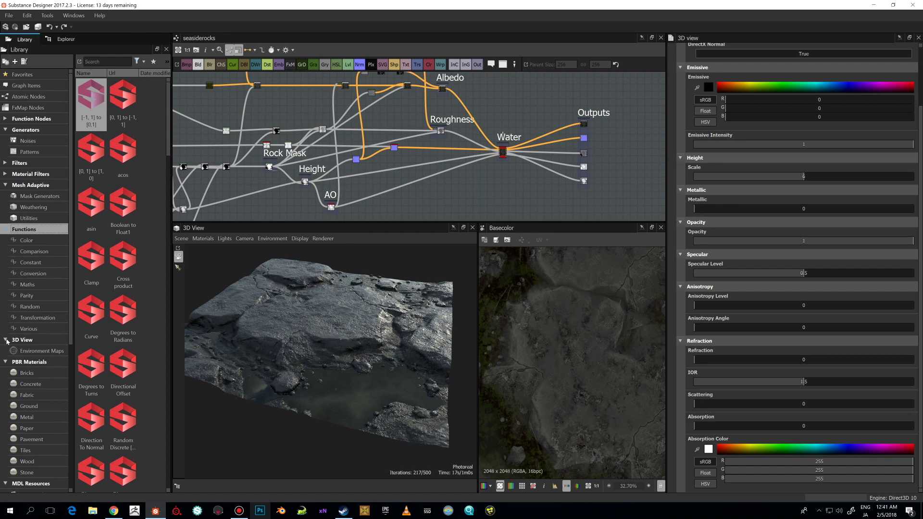
left_click(26, 351)
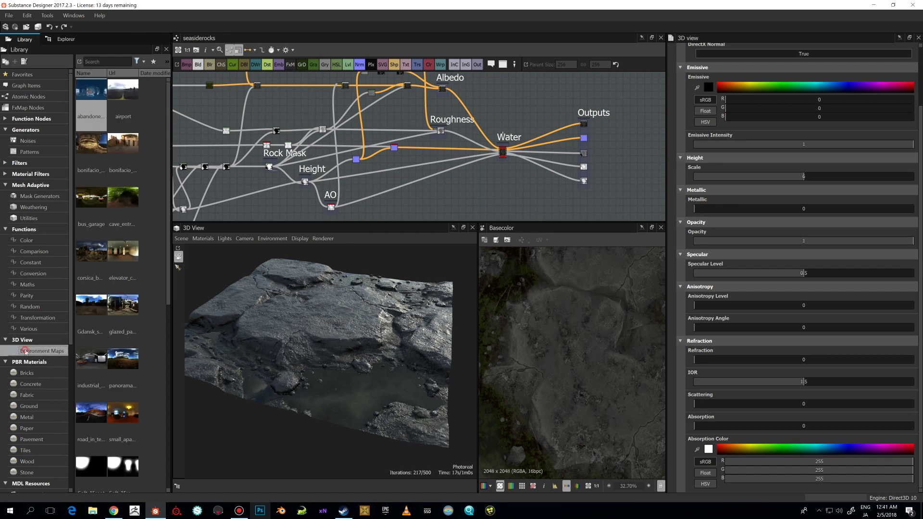
- Light the 3D preview with the bonifacio environment map
left_click_drag(91, 149, 284, 304)
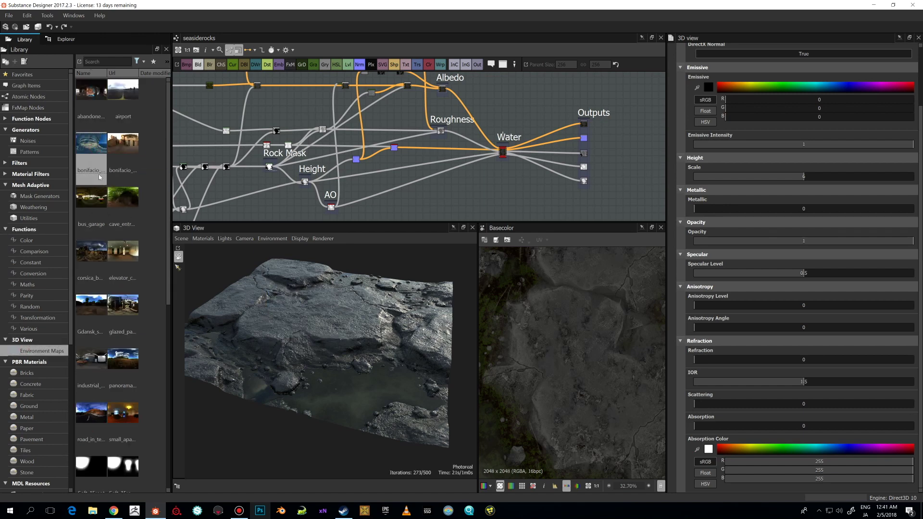
left_click_drag(90, 150, 412, 400)
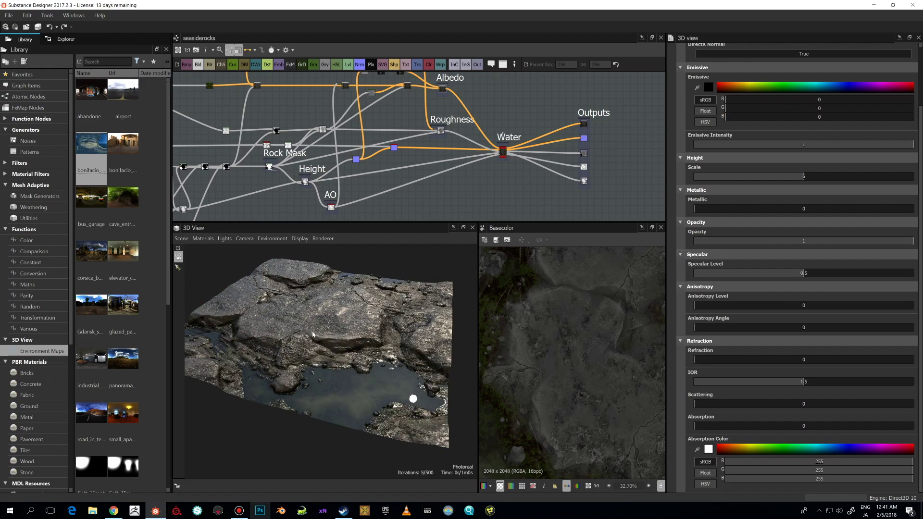
left_click_drag(412, 399, 385, 360)
scroll(722, 93, "up", 3)
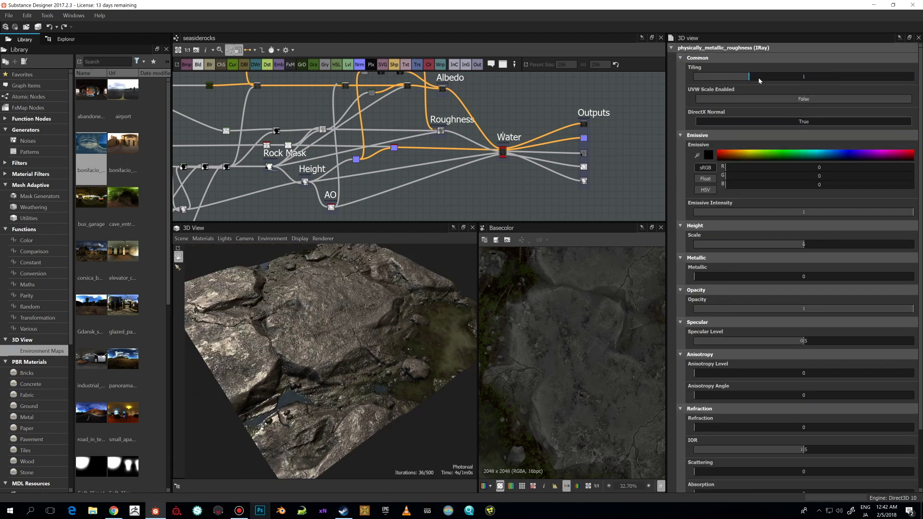
- Set the material tiling to 1.92 and show the Water node's settings
left_click_drag(753, 79, 803, 77)
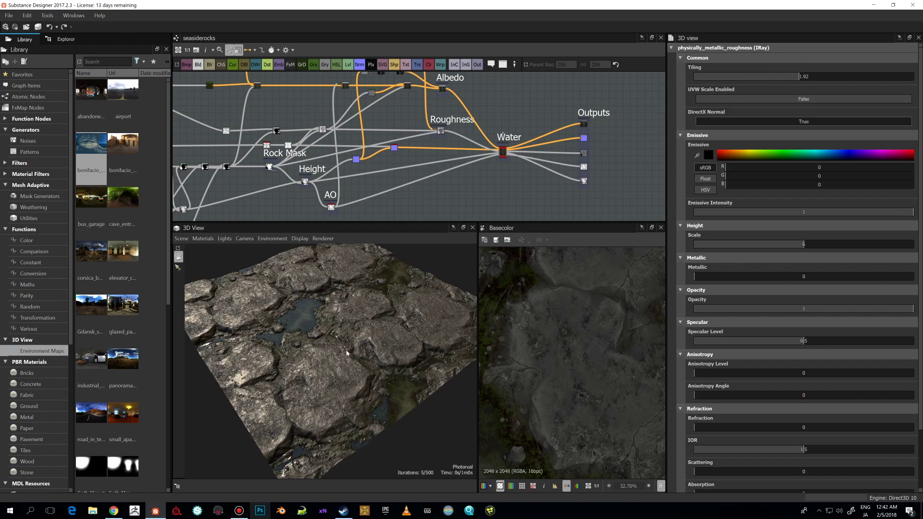
left_click_drag(345, 349, 386, 284)
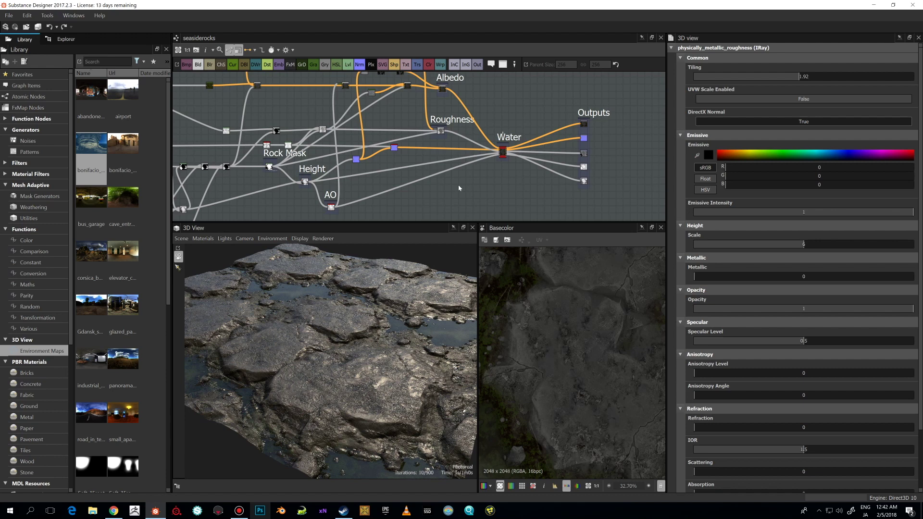
scroll(459, 188, "down", 1)
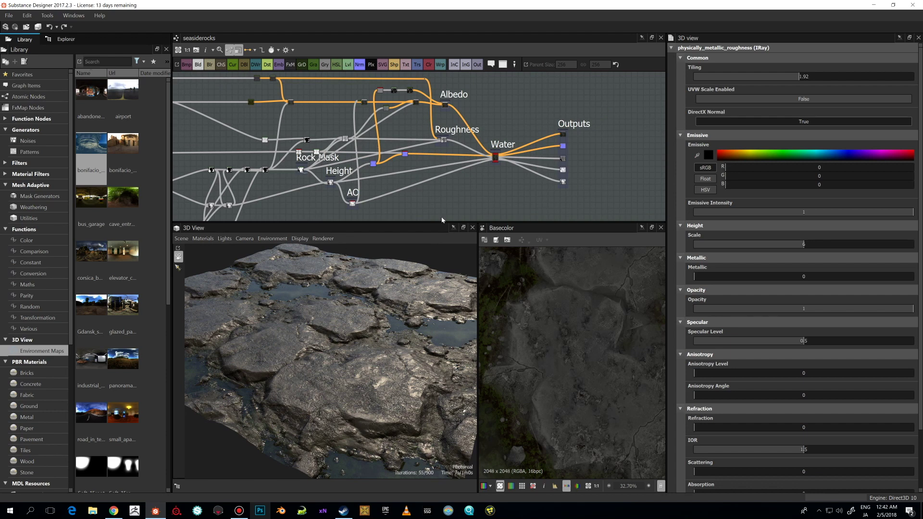
left_click(495, 159)
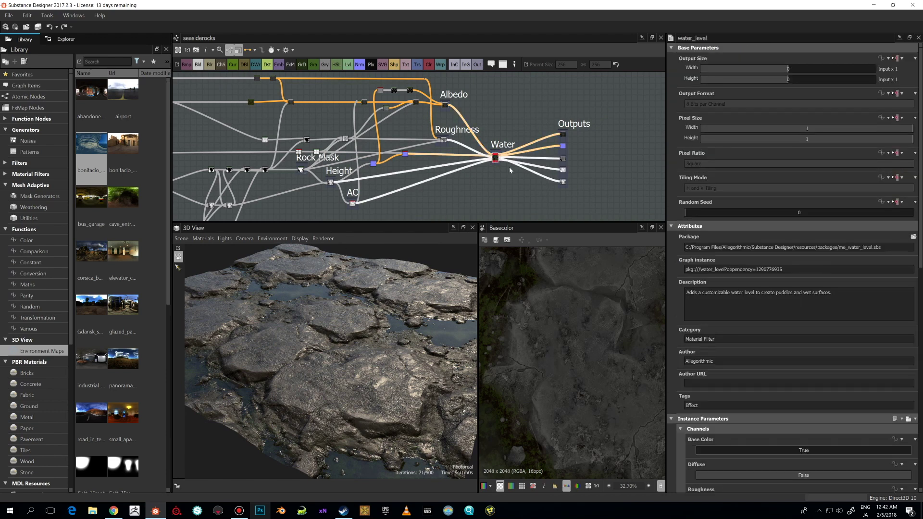
- Try Water Level values 0.37 and 0.47, settle on 0.34, then inspect the puddles
scroll(700, 431, "down", 2)
scroll(692, 409, "down", 2)
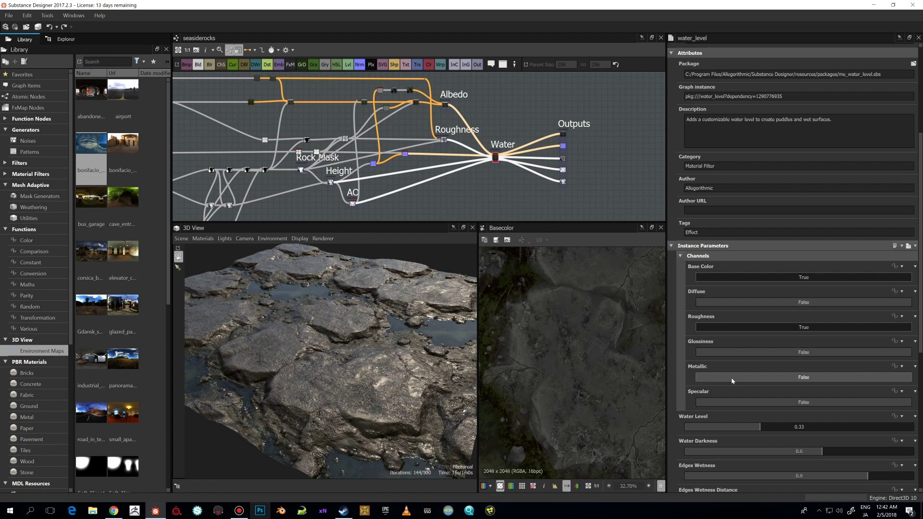
left_click(757, 427)
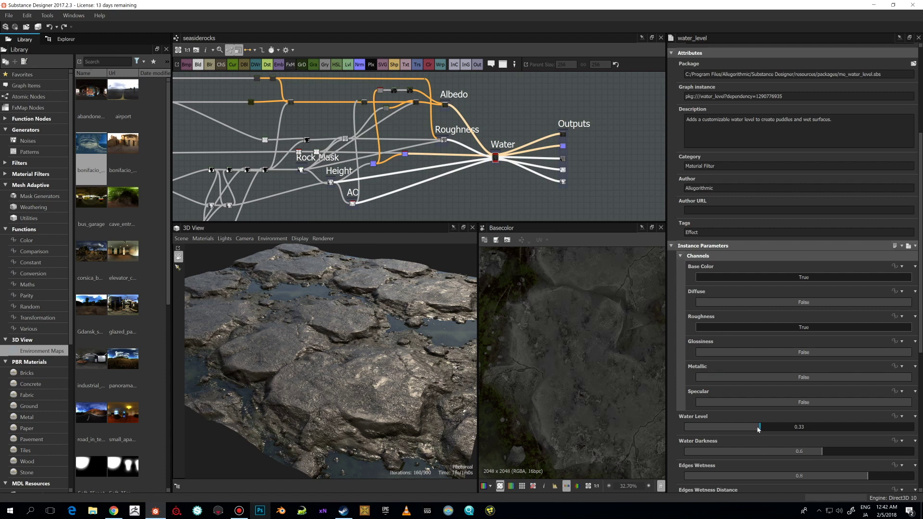
left_click_drag(773, 427, 776, 428)
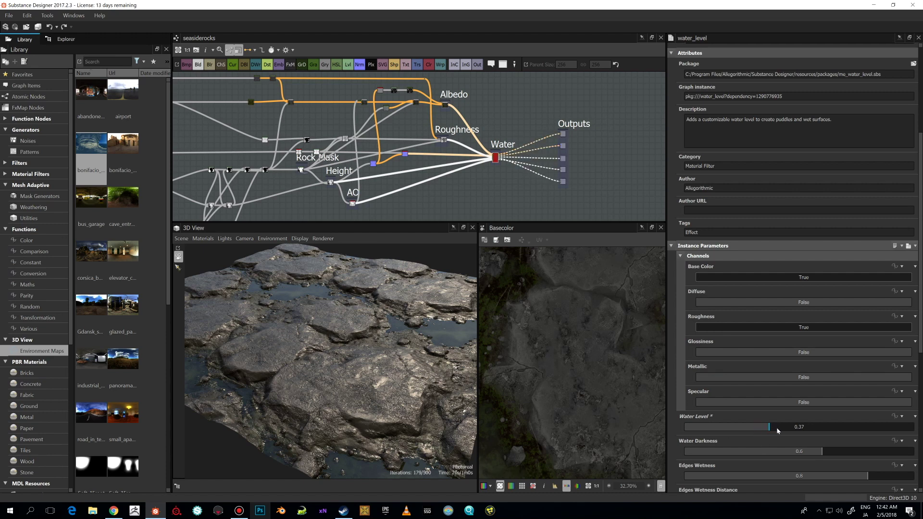
left_click(791, 428)
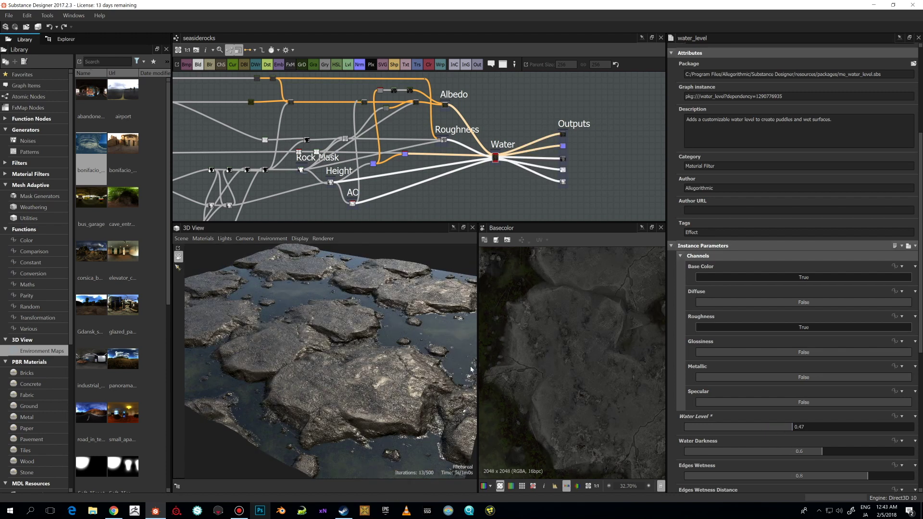
left_click(761, 426)
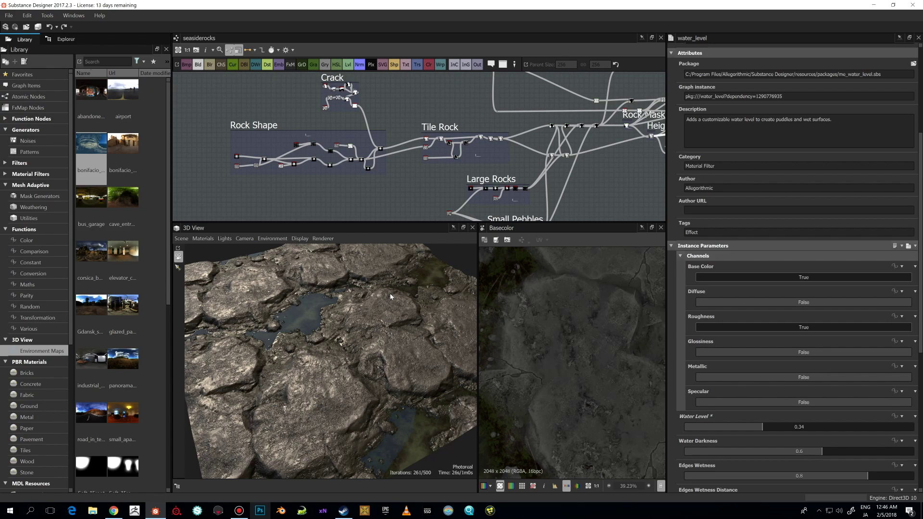
left_click_drag(390, 297, 360, 311)
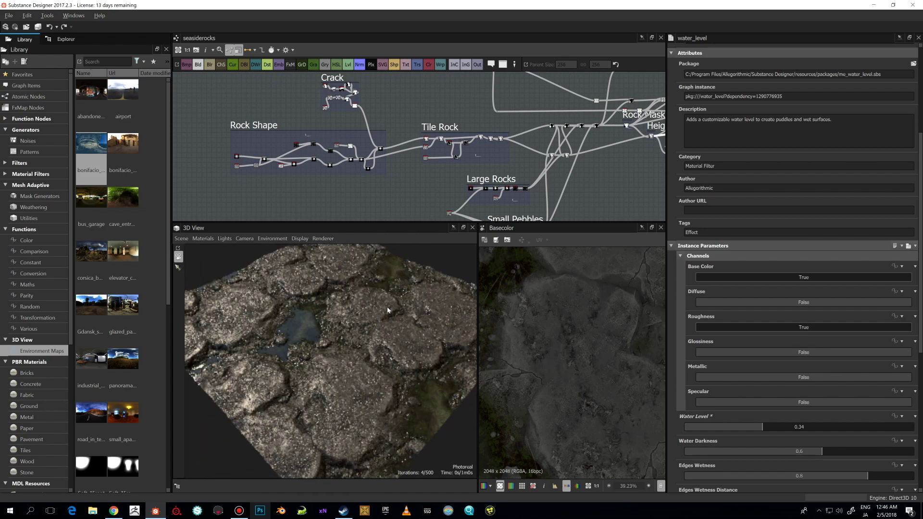
scroll(373, 307, "up", 5)
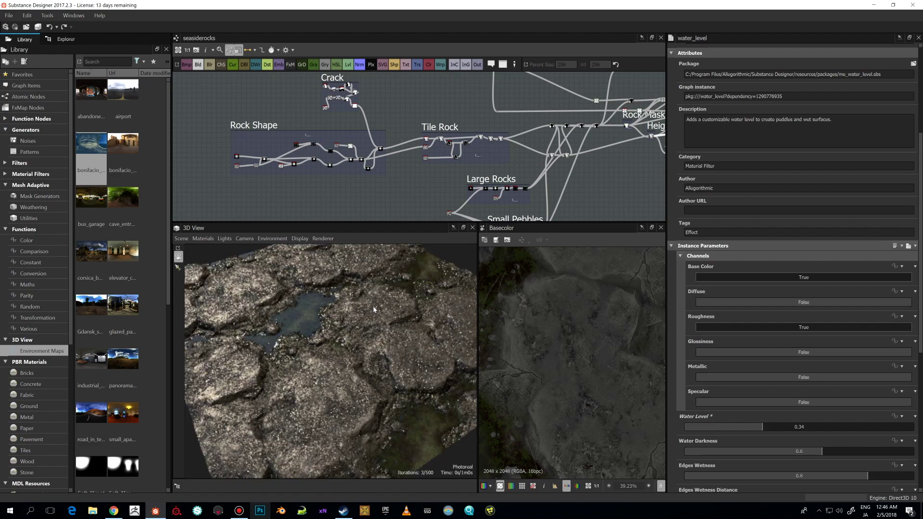